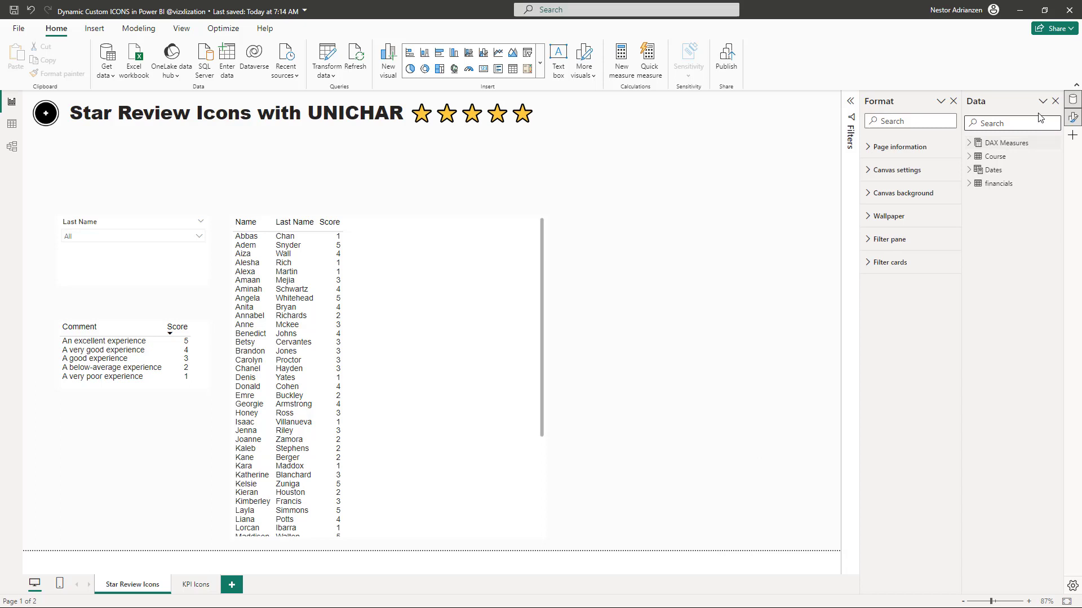
Expand the DAX Measures table in the Data pane to show its Profits and YoY Comparison folders
{"action": "left_click", "coordinate": [969, 144]}
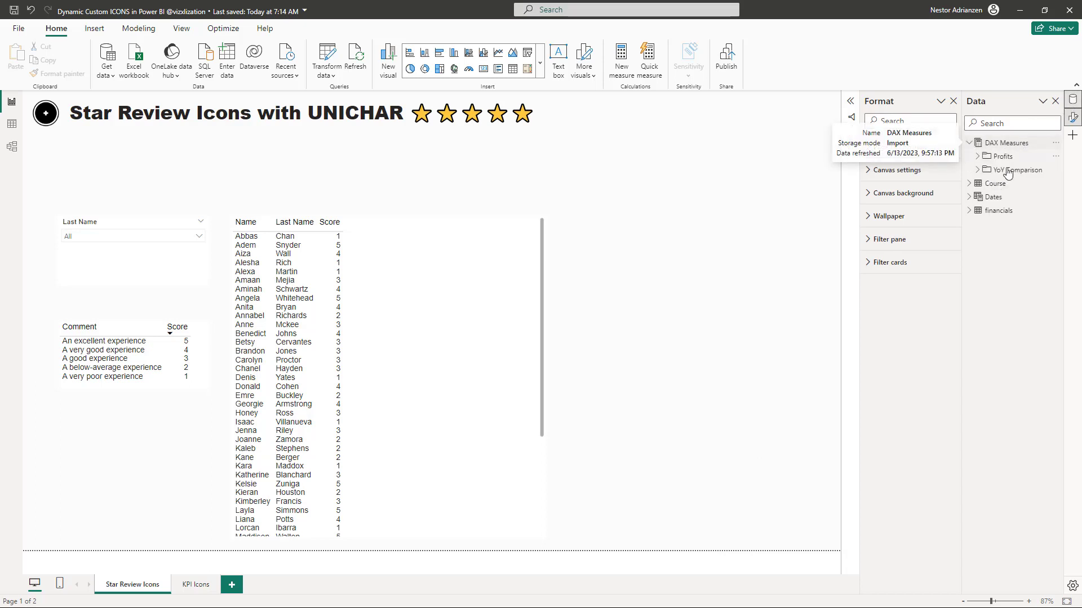
Create a new measure named Star in the Profits folder and start a second formula line
{"action": "right_click", "coordinate": [1008, 163]}
{"action": "key", "text": "Escape"}
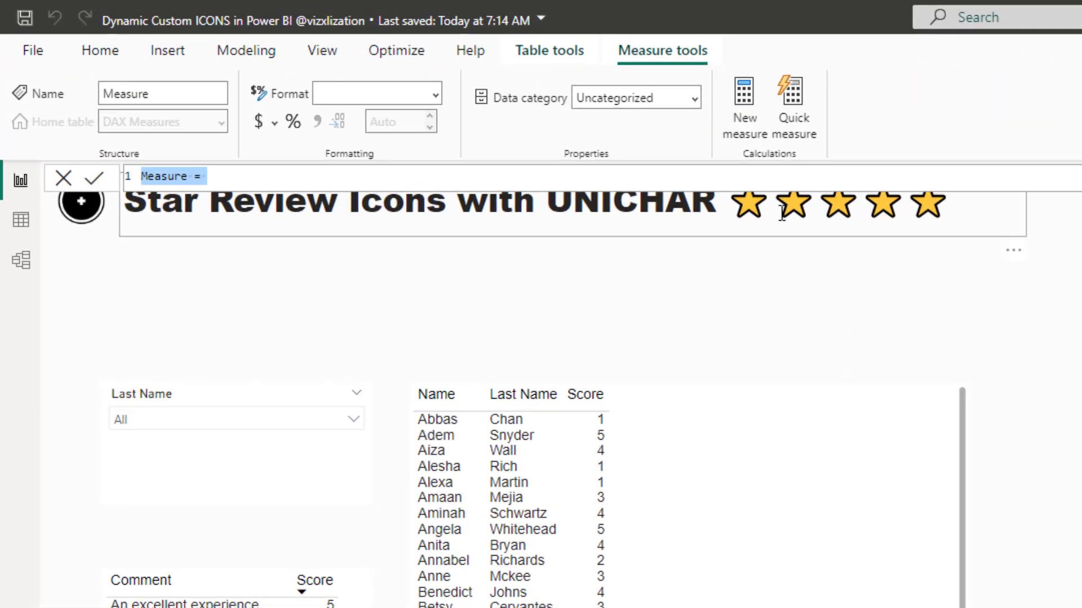
{"action": "type", "text": "Star ="}
{"action": "key", "text": "shift+Return"}
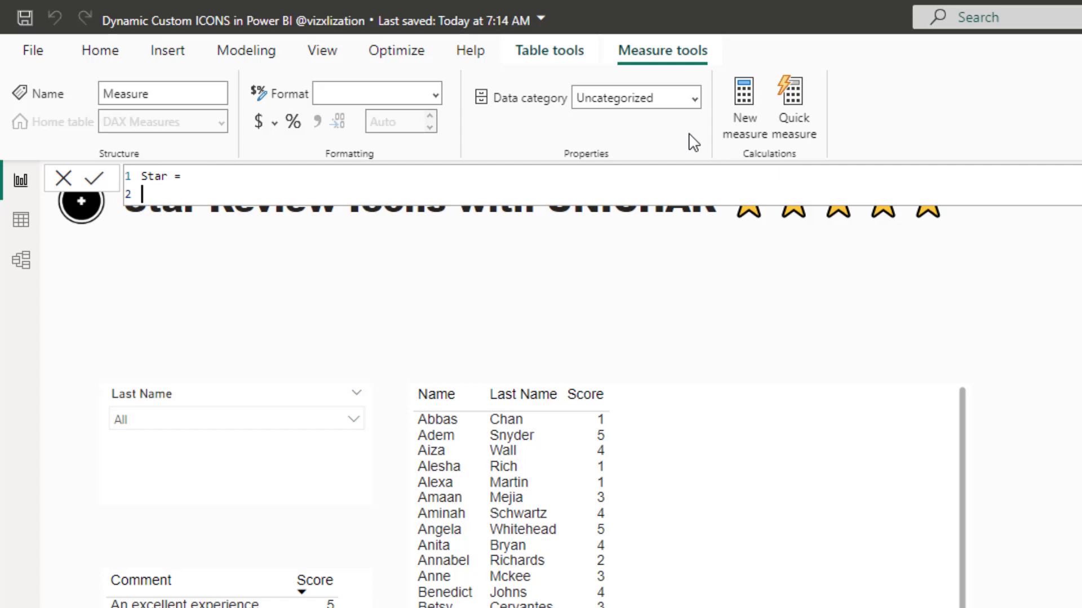
Enter REPT(UNICHAR(9733), AVERAGE(Course[Score]))& as the Star formula's second line
{"action": "type", "text": "rep"}
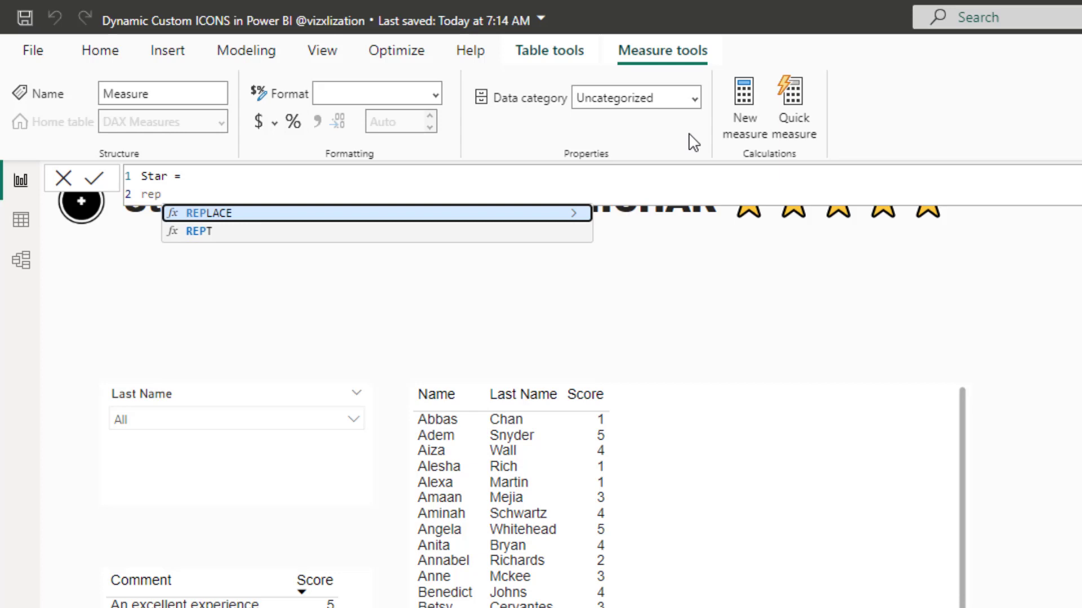
{"action": "type", "text": "t"}
{"action": "key", "text": "Tab"}
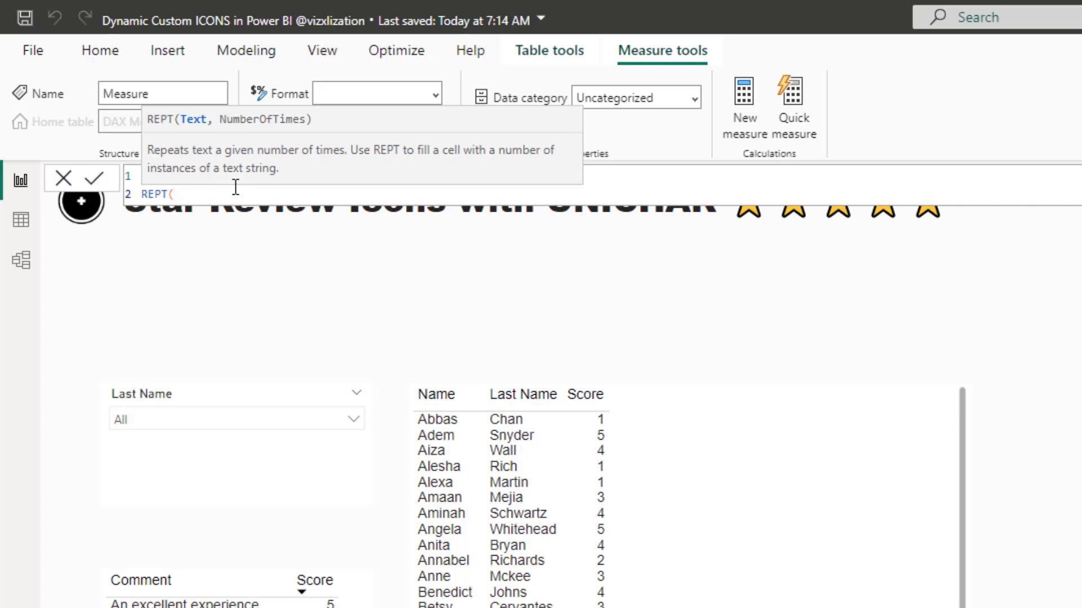
{"action": "type", "text": "uni"}
{"action": "key", "text": "Tab"}
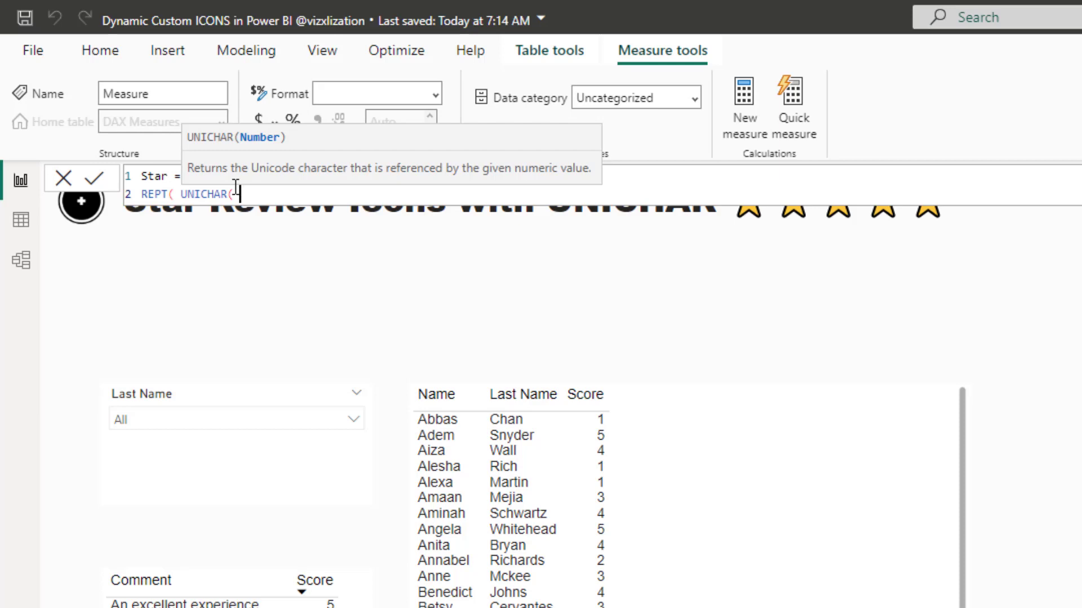
{"action": "type", "text": "UNICHAR(9733)"}
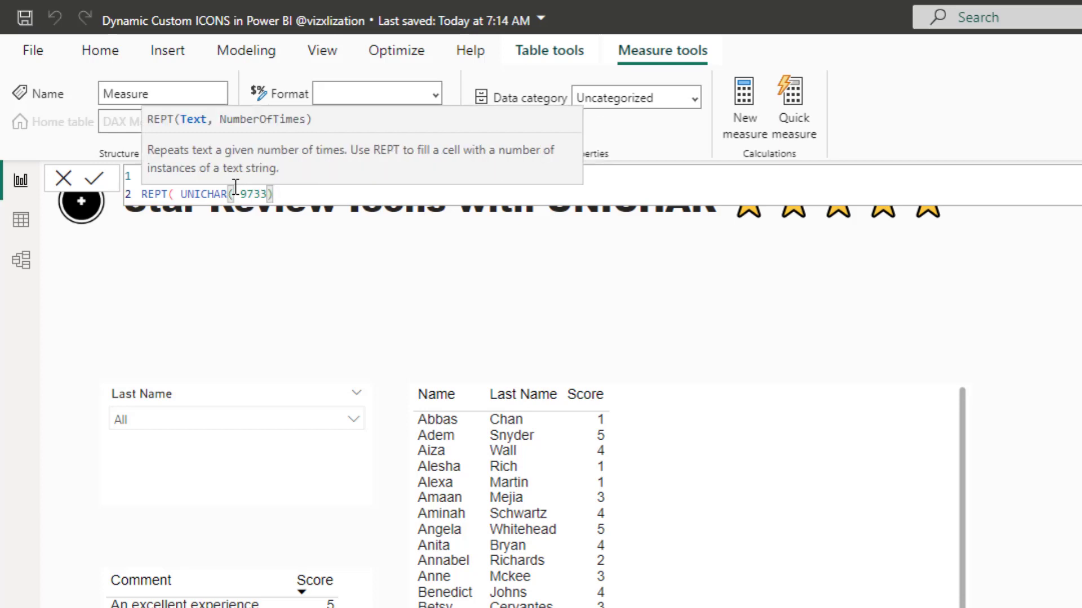
{"action": "type", "text": ", ave"}
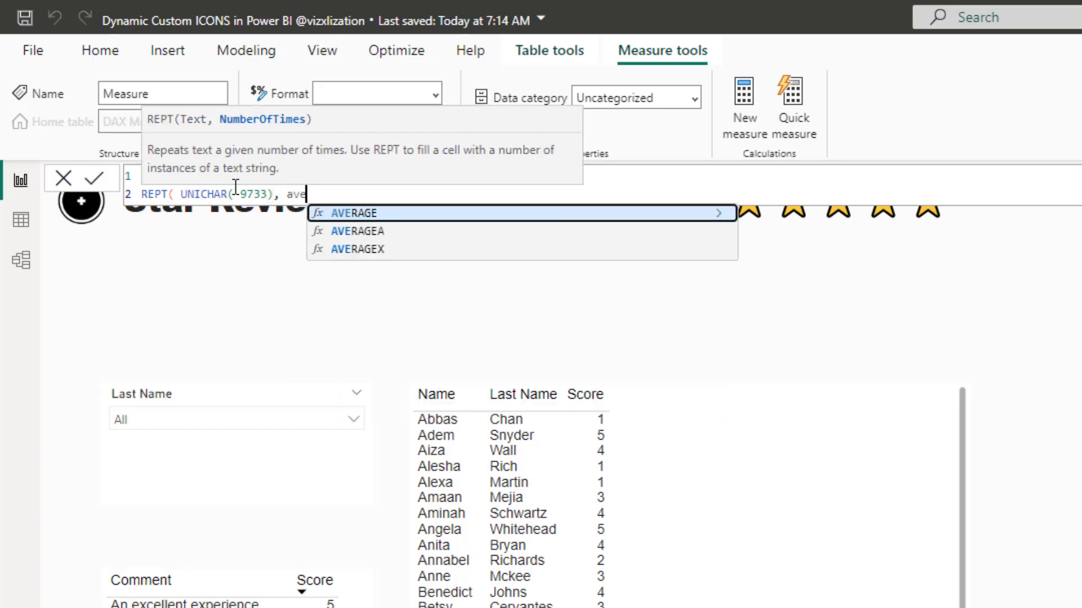
{"action": "key", "text": "Tab"}
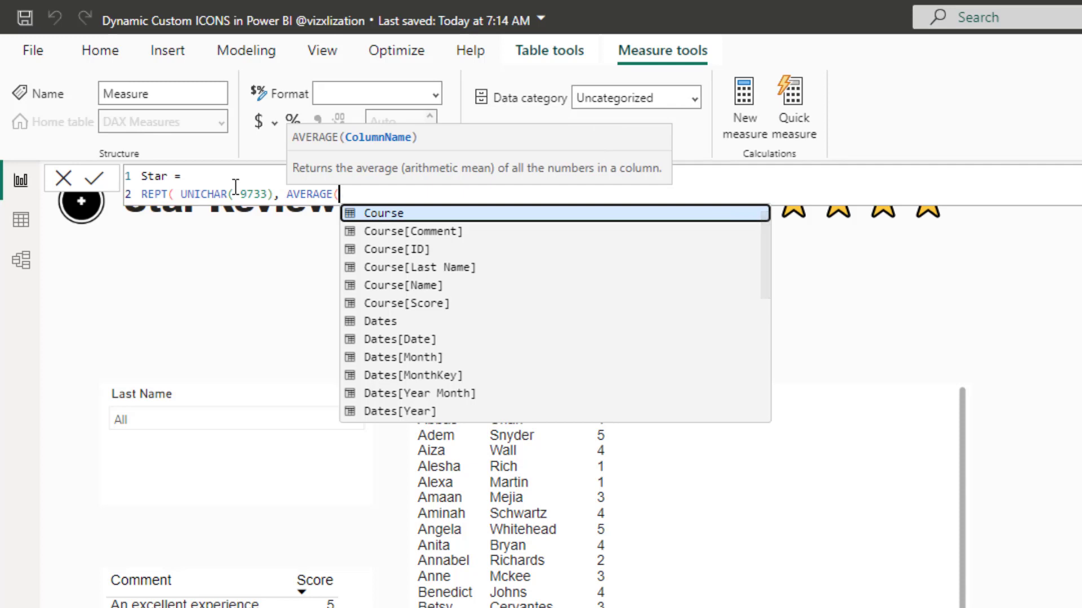
{"action": "type", "text": "score"}
{"action": "key", "text": "Tab"}
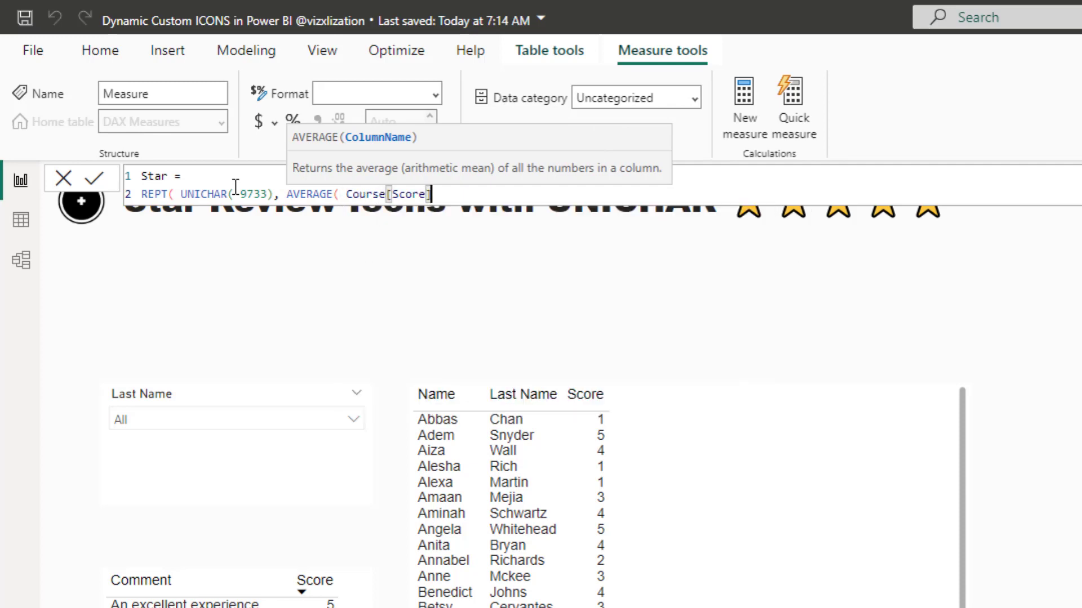
{"action": "type", "text": ")"}
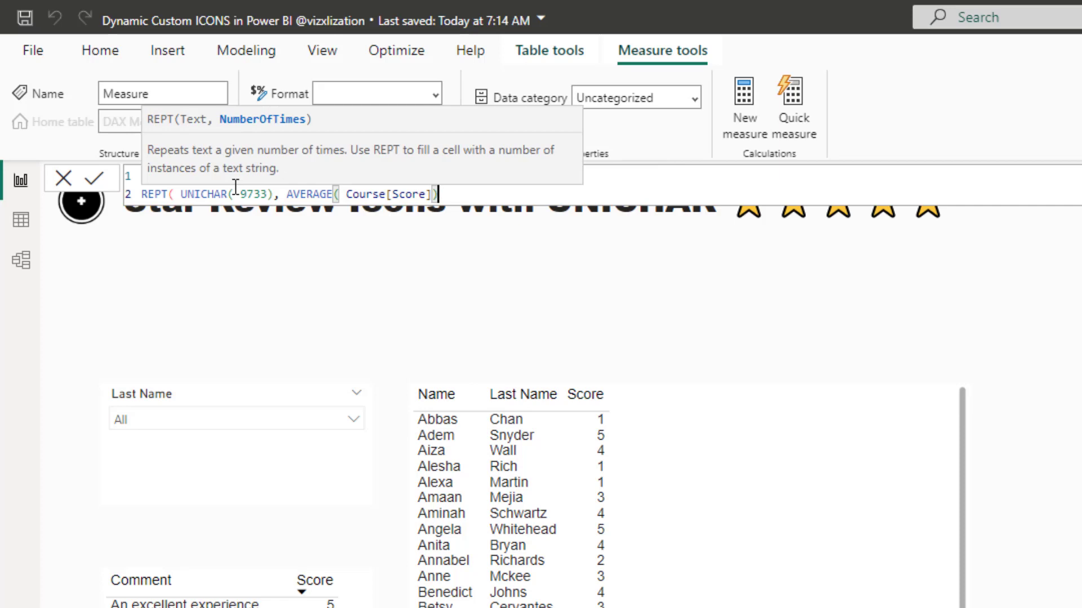
{"action": "type", "text": ")"}
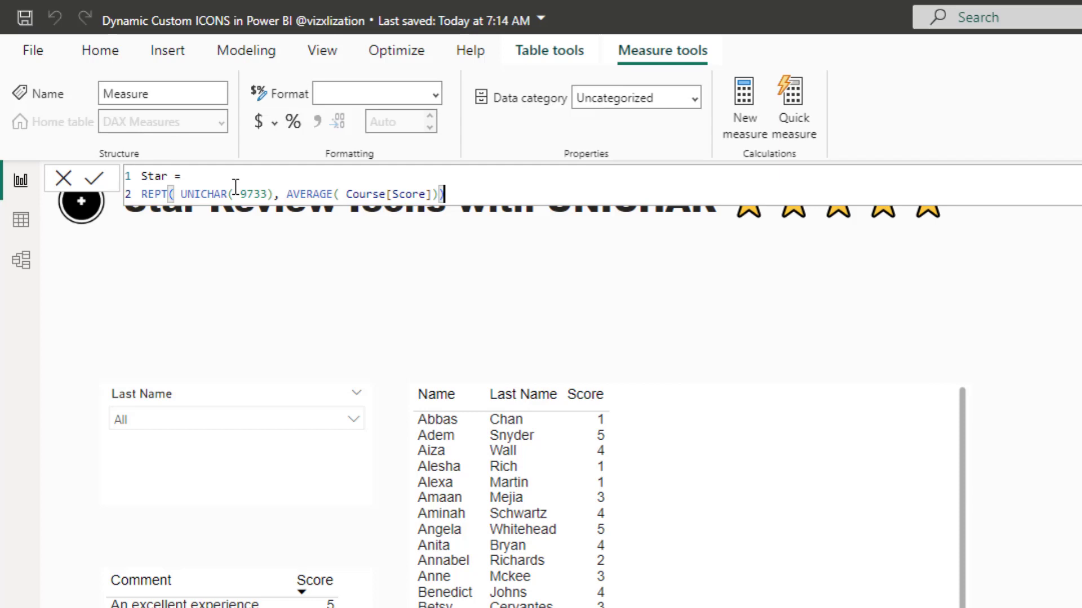
{"action": "type", "text": "&"}
Add a third line REPT(UNICHAR(9734), 5-AVERAGE(Course[Score])) to pad with empty stars
{"action": "key", "text": "shift+Return"}
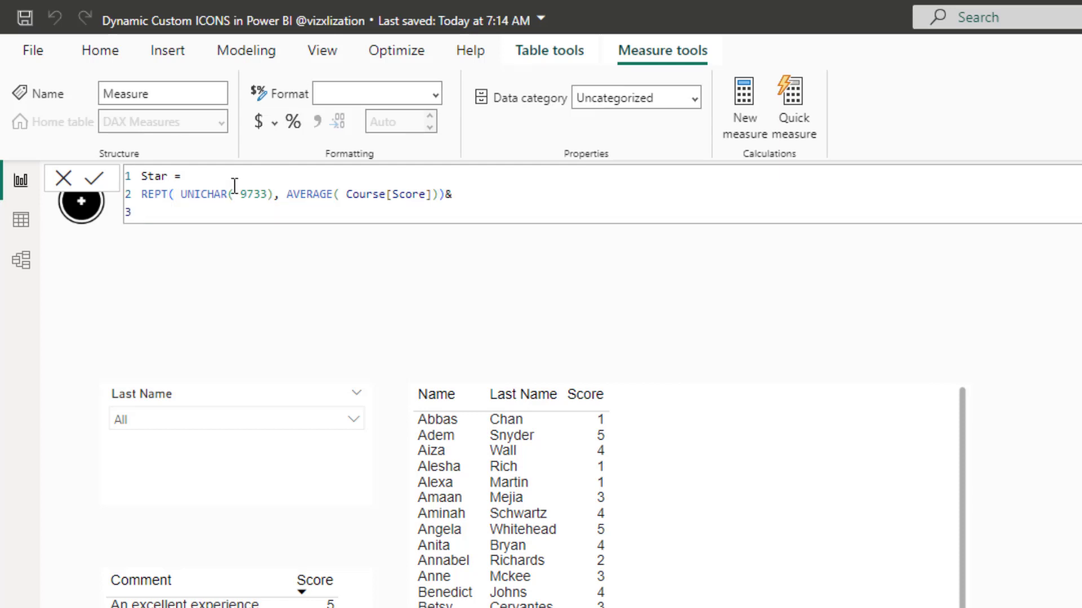
{"action": "left_click_drag", "start_coordinate": [141, 195], "coordinate": [445, 193]}
{"action": "key", "text": "ctrl+c"}
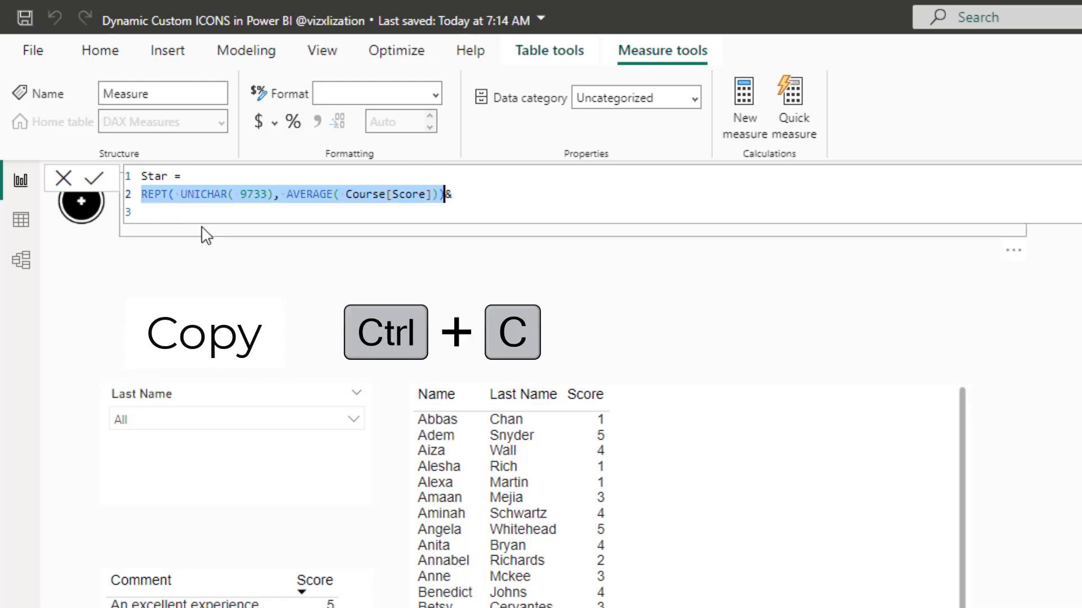
{"action": "left_click", "coordinate": [141, 212]}
{"action": "key", "text": "ctrl+v"}
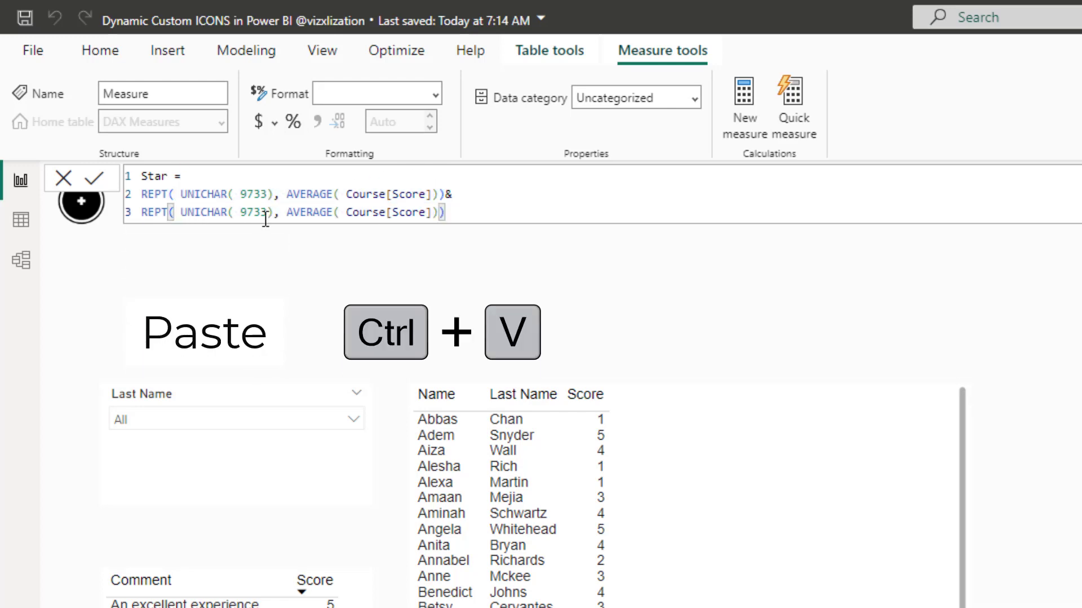
{"action": "double_click", "coordinate": [256, 213]}
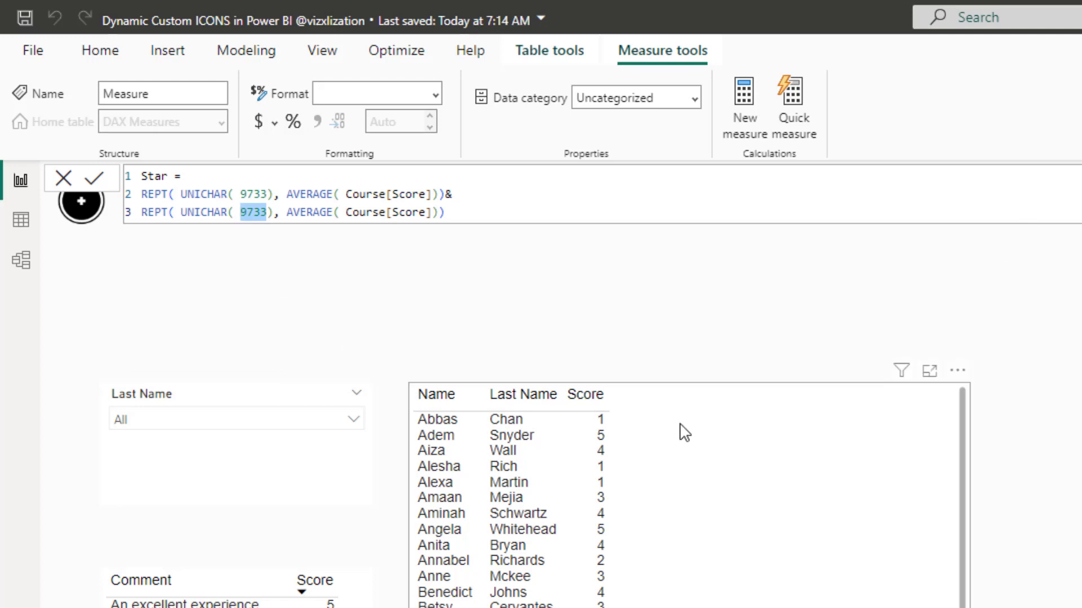
{"action": "type", "text": "97"}
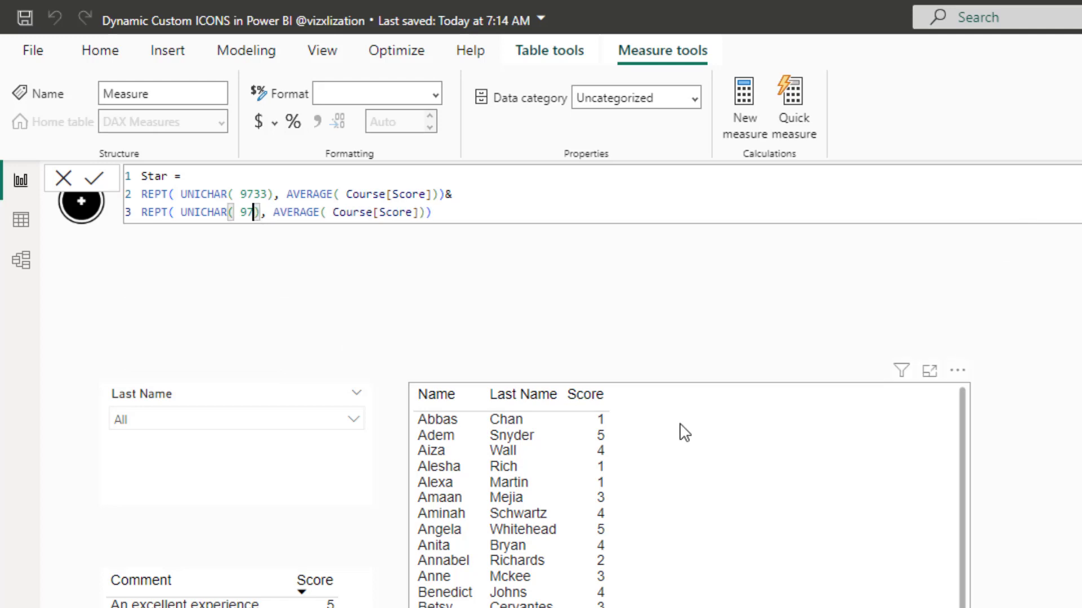
{"action": "type", "text": "34"}
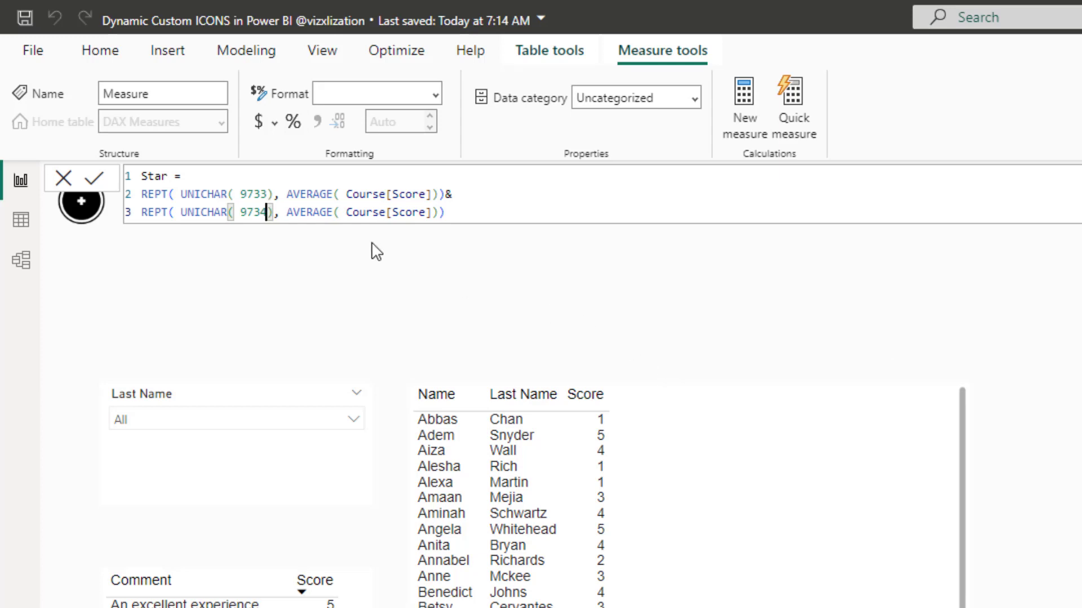
{"action": "key", "text": "Right"}
{"action": "key", "text": "Right"}
{"action": "key", "text": "Right"}
{"action": "type", "text": "5"}
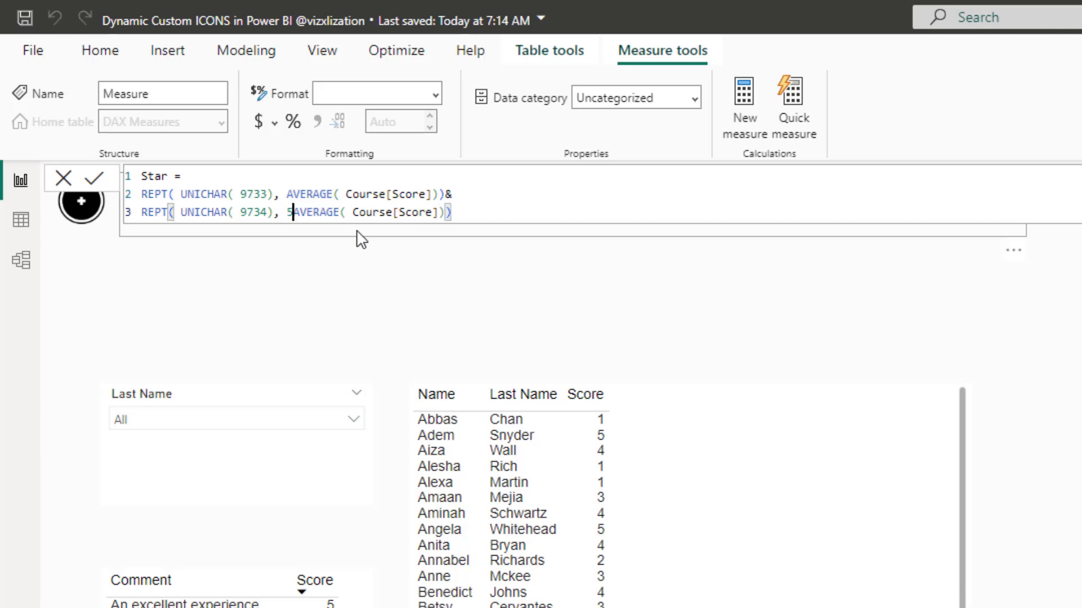
{"action": "type", "text": "-"}
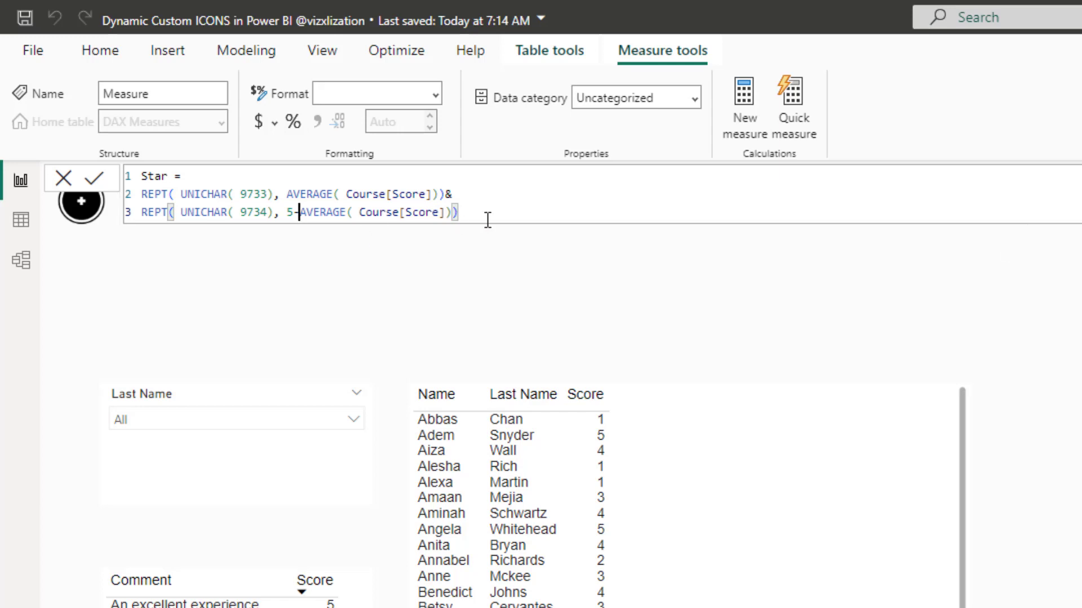
Commit the Star measure and add it as a column to the names review table
{"action": "left_click", "coordinate": [95, 180]}
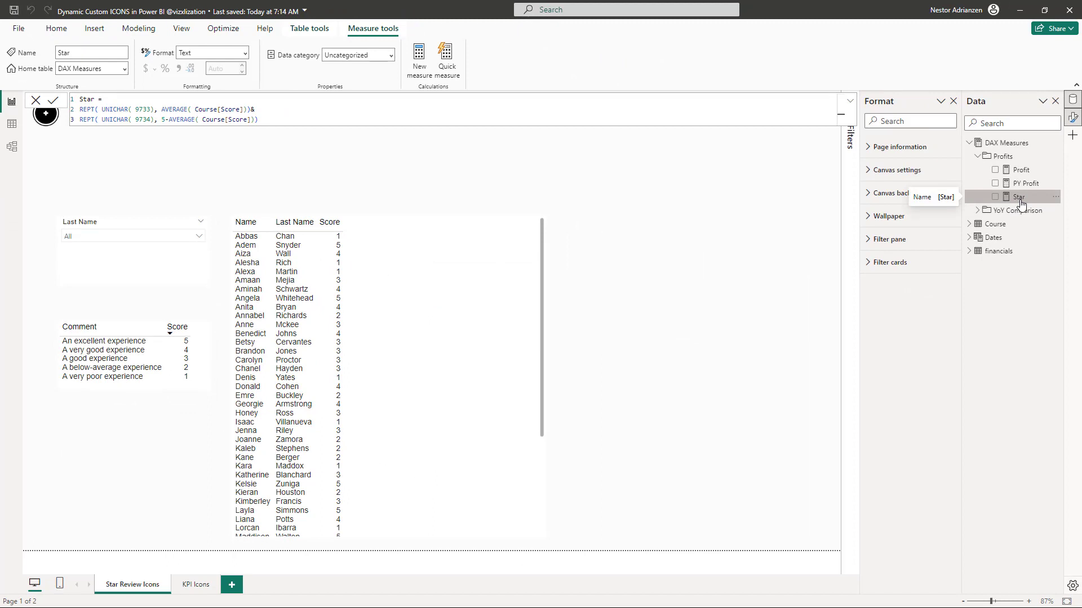
{"action": "left_click_drag", "start_coordinate": [1024, 204], "coordinate": [498, 296]}
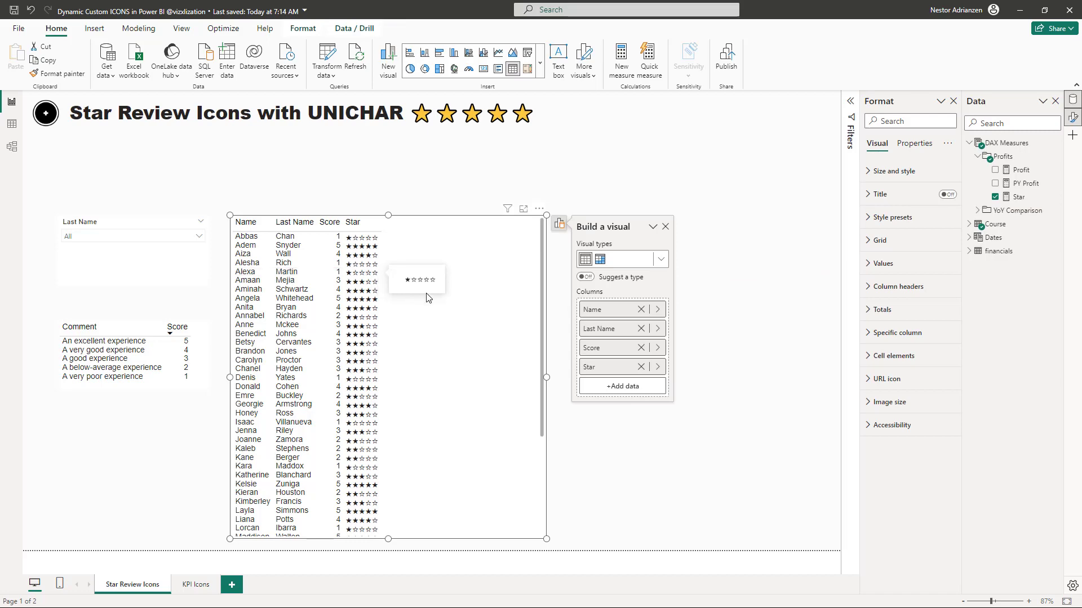
{"action": "scroll", "coordinate": [444, 304], "scroll_direction": "up", "scroll_amount": 3, "text": "ctrl"}
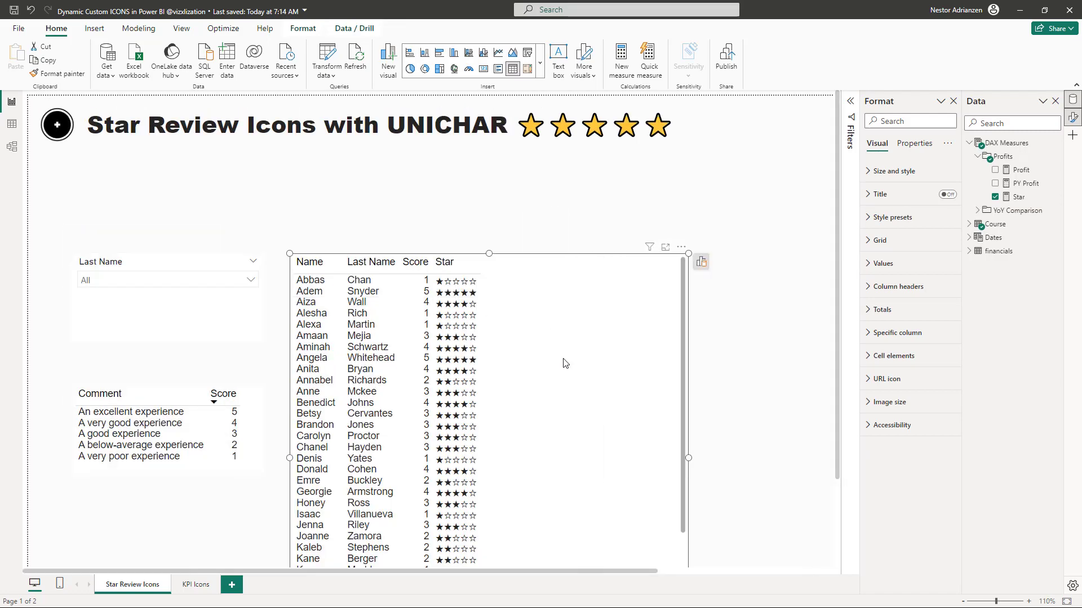
{"action": "scroll", "coordinate": [573, 373], "scroll_direction": "up", "scroll_amount": 5, "text": "ctrl"}
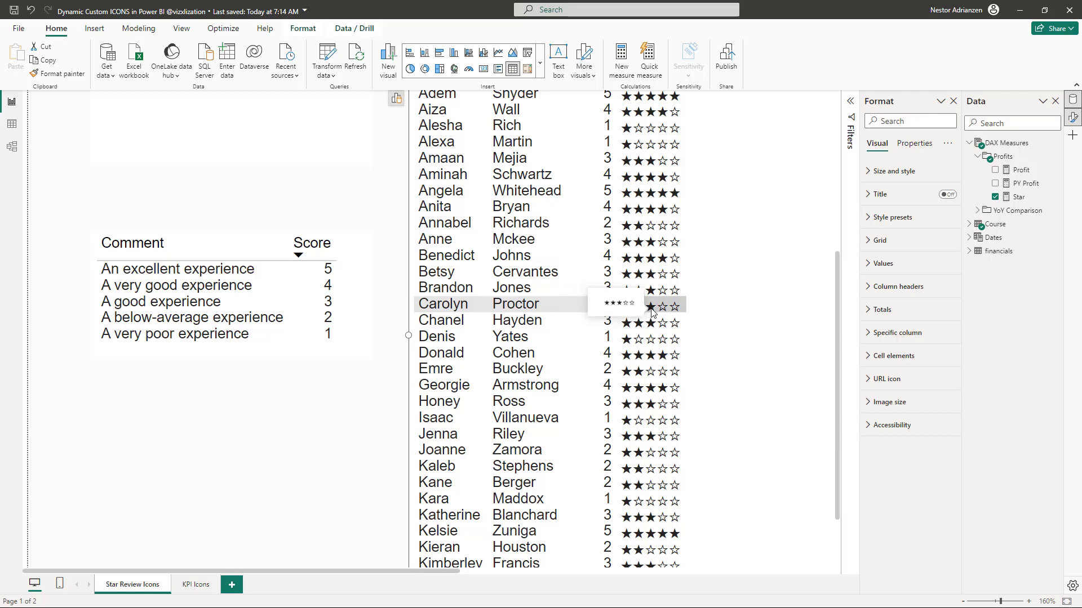
{"action": "scroll", "coordinate": [740, 313], "scroll_direction": "down", "scroll_amount": 3}
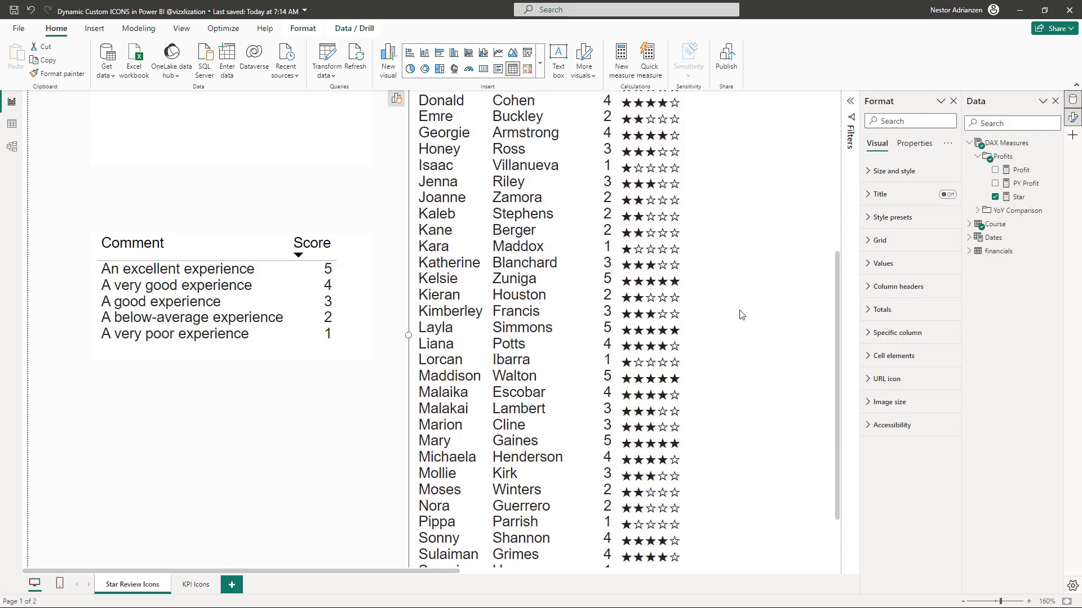
{"action": "scroll", "coordinate": [739, 313], "scroll_direction": "down", "scroll_amount": 2}
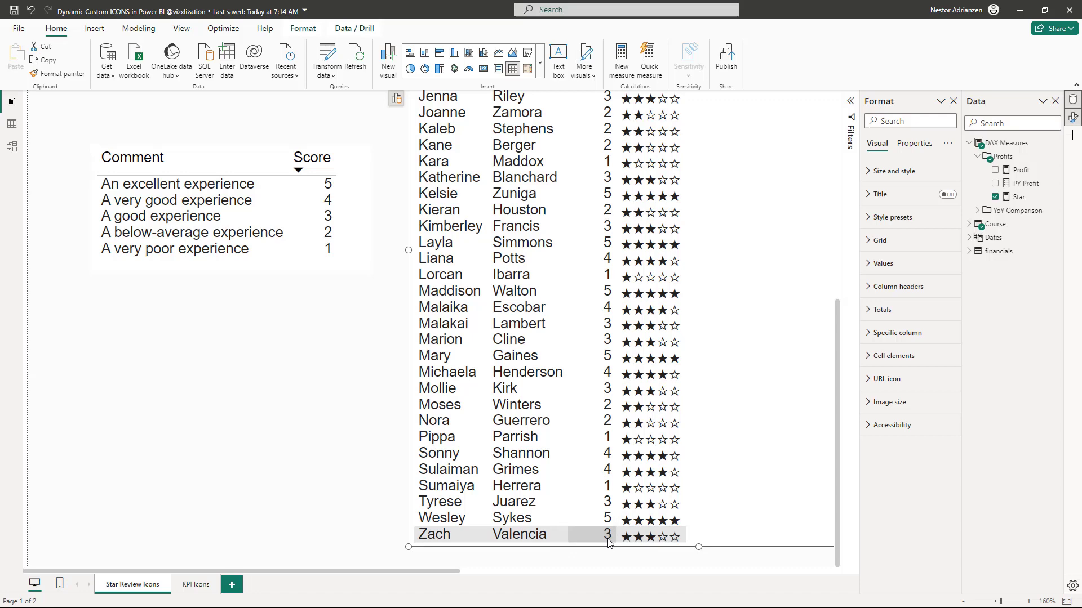
{"action": "scroll", "coordinate": [608, 366], "scroll_direction": "up", "scroll_amount": 5}
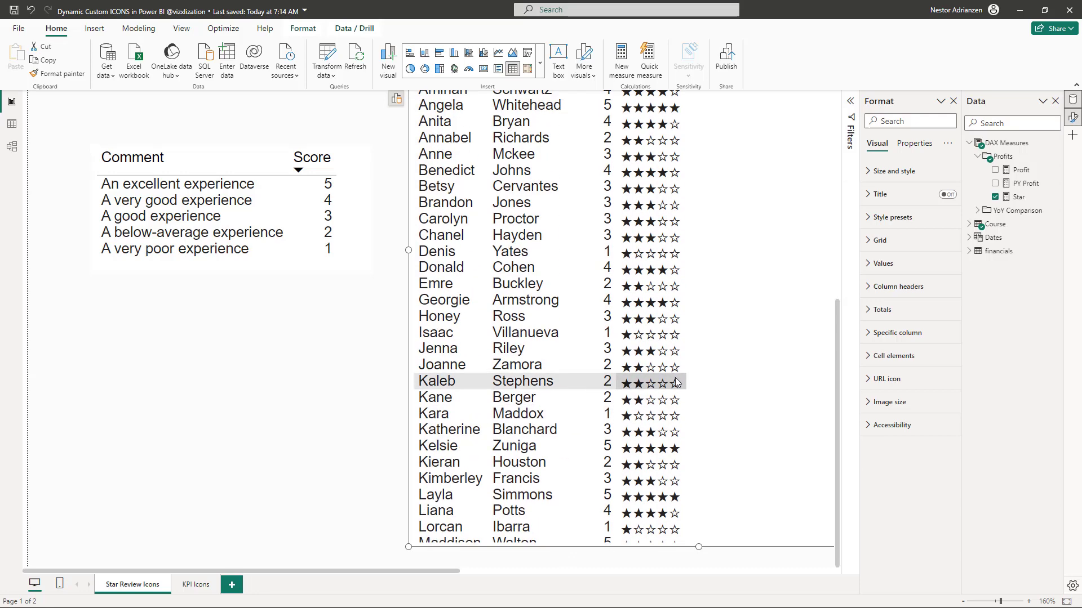
{"action": "scroll", "coordinate": [814, 223], "scroll_direction": "down", "scroll_amount": 6}
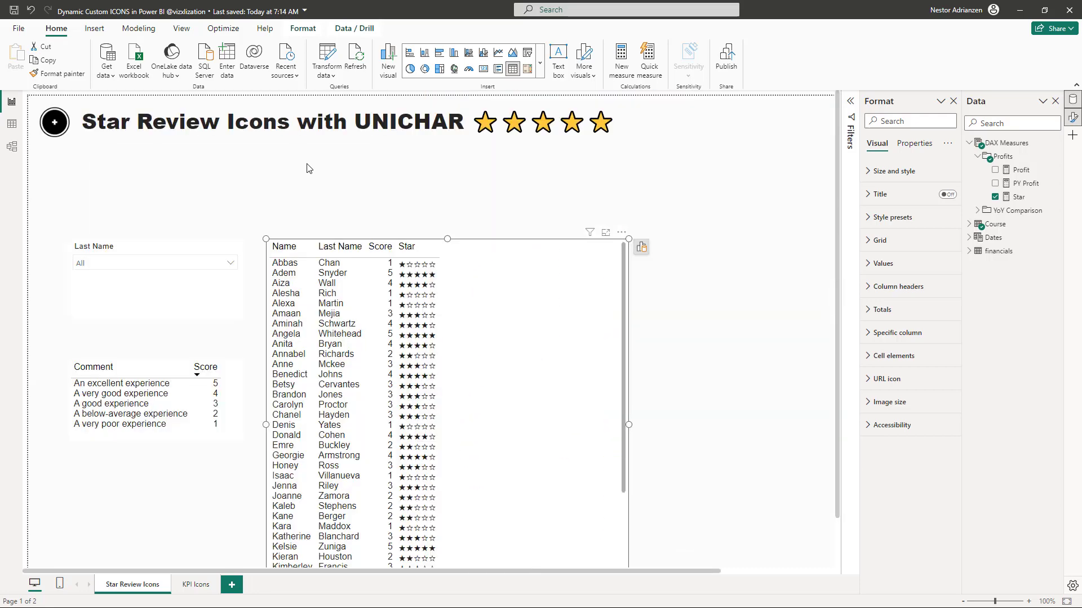
Insert a new visual above the table showing the Star measure, then select the review table
{"action": "right_click", "coordinate": [307, 169]}
{"action": "left_click", "coordinate": [338, 201]}
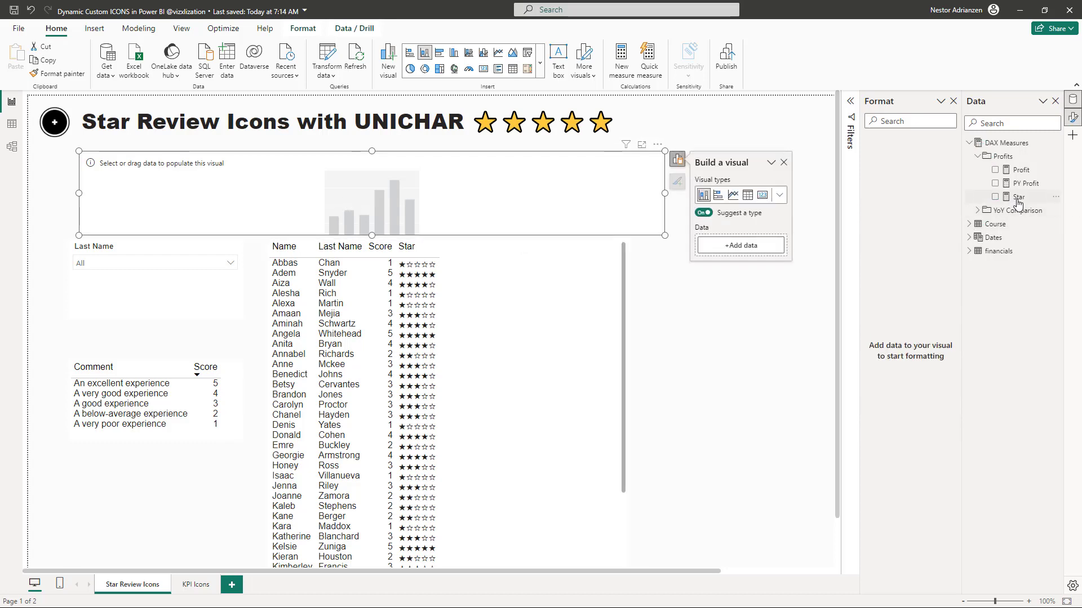
{"action": "left_click_drag", "start_coordinate": [1018, 202], "coordinate": [414, 209]}
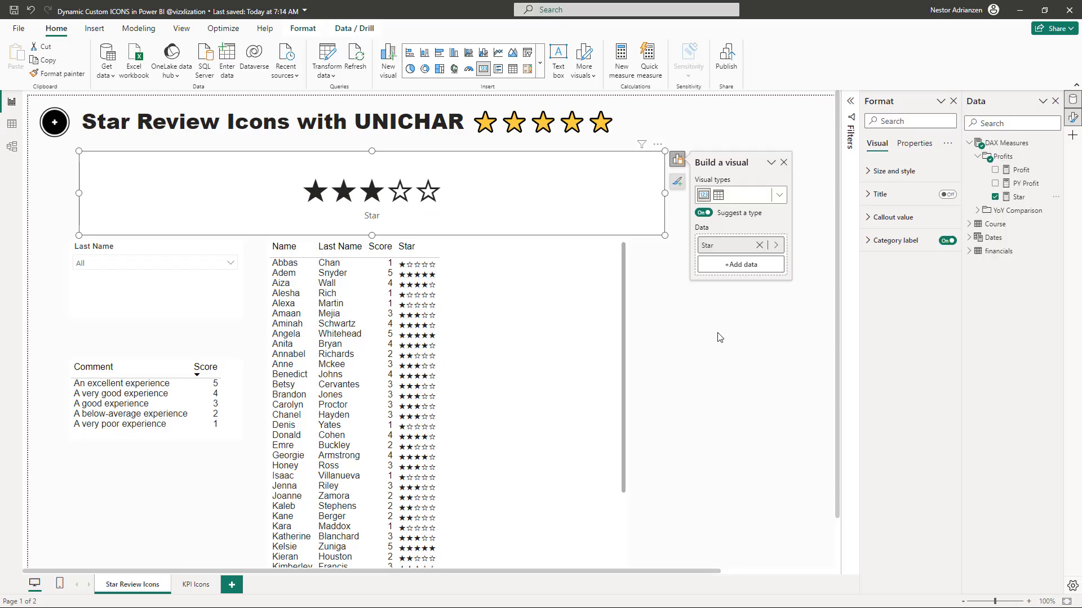
{"action": "left_click", "coordinate": [688, 257]}
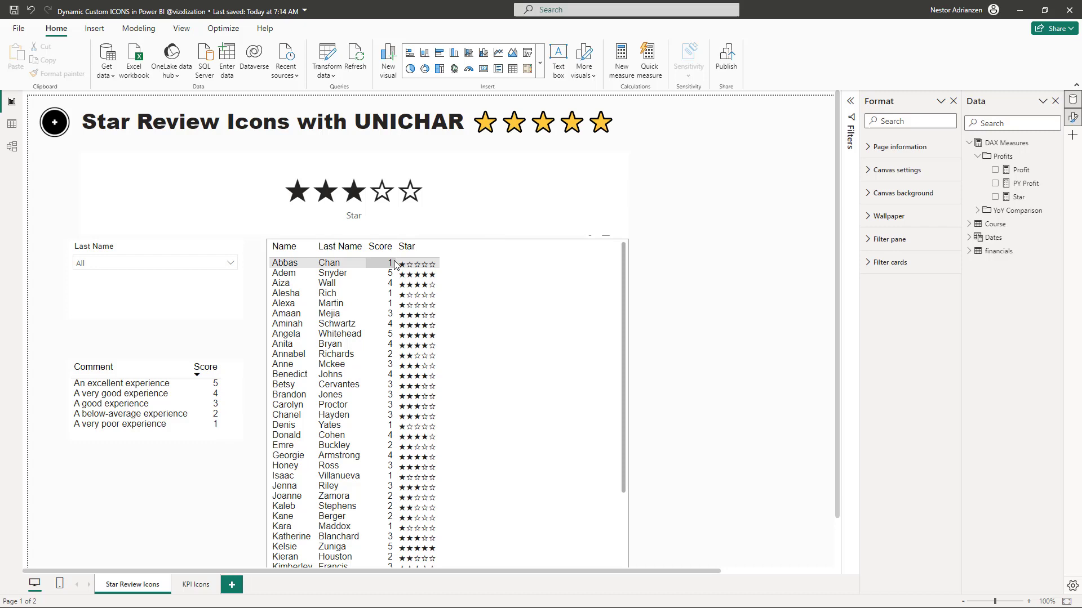
{"action": "left_click", "coordinate": [528, 263]}
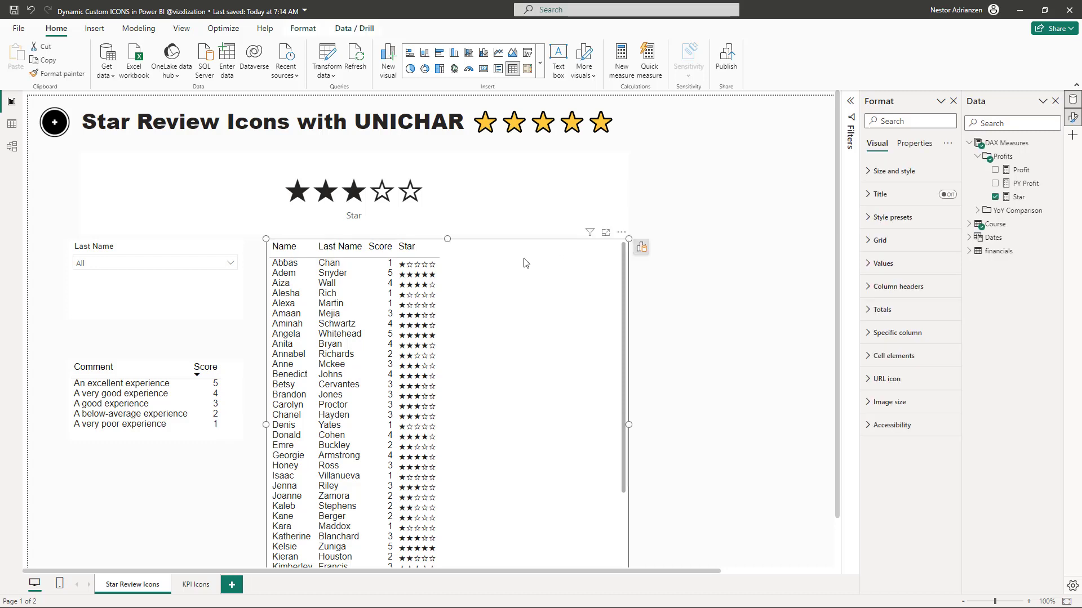
Set the Star column's text colour to custom hex #FFD700 under Specific column formatting
{"action": "left_click", "coordinate": [873, 337]}
{"action": "left_click", "coordinate": [922, 389]}
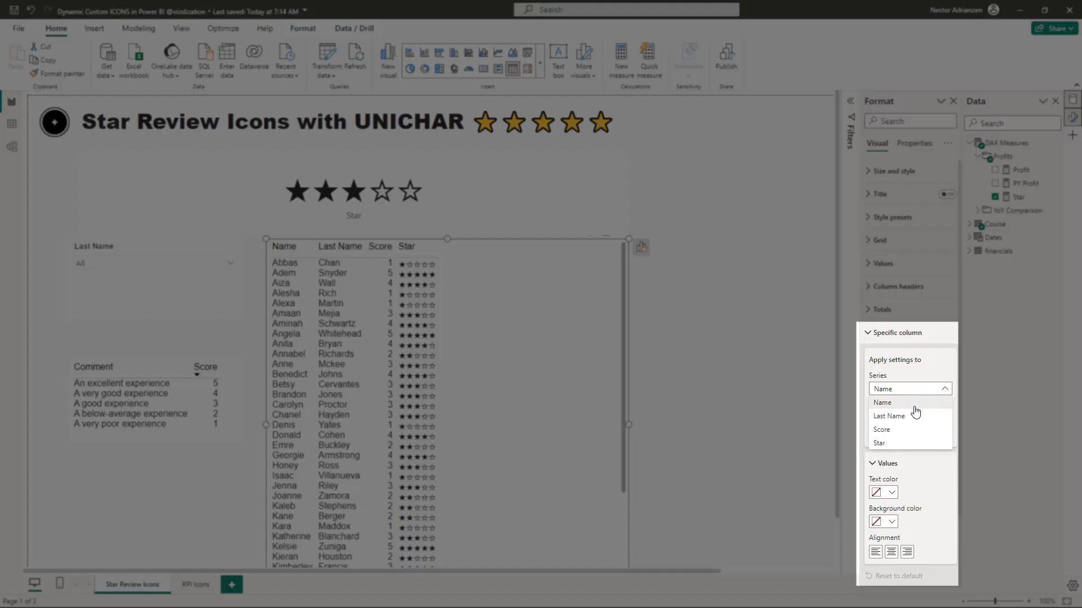
{"action": "left_click", "coordinate": [889, 444]}
{"action": "scroll", "coordinate": [910, 404], "scroll_direction": "down", "scroll_amount": 3}
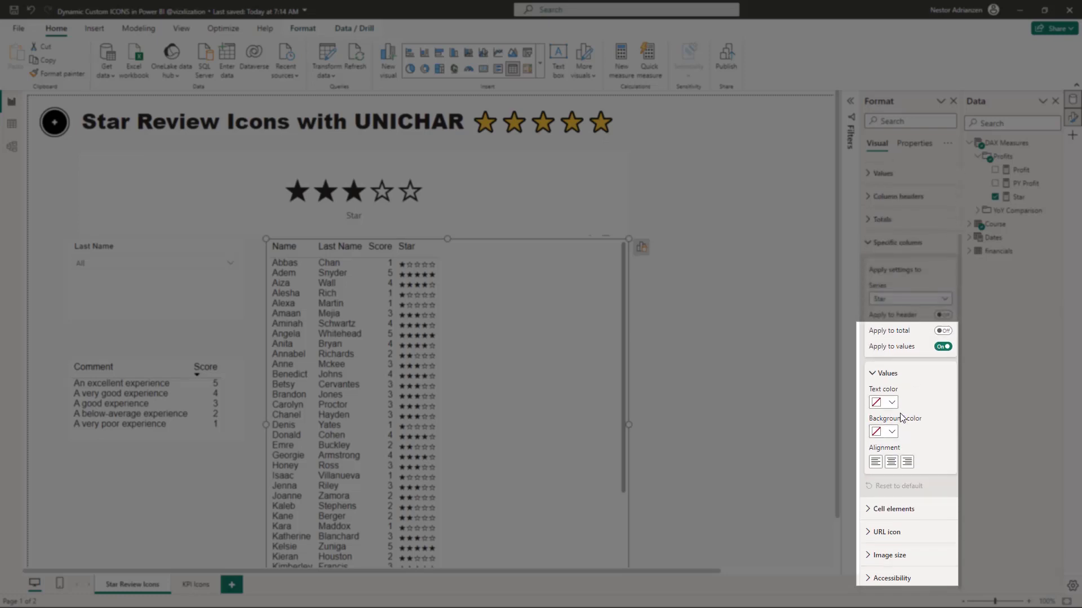
{"action": "left_click", "coordinate": [892, 403]}
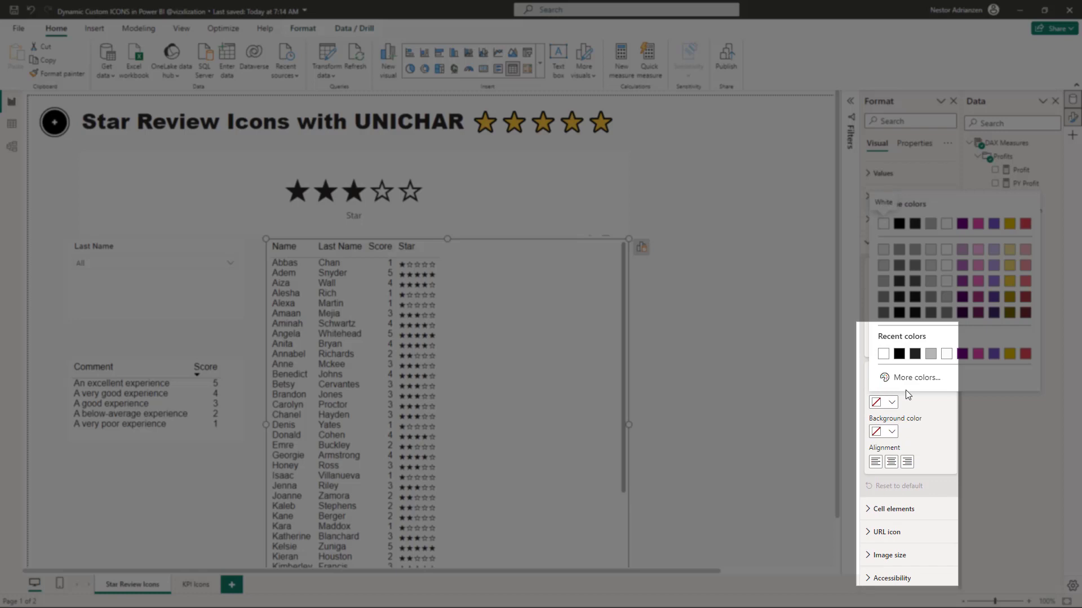
{"action": "left_click", "coordinate": [917, 378]}
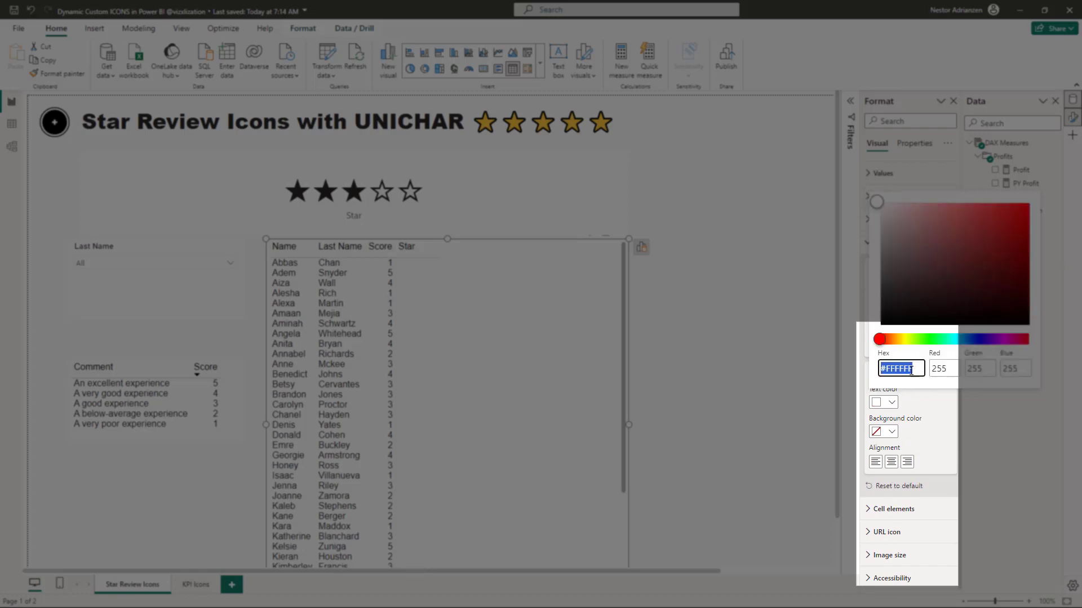
{"action": "left_click_drag", "start_coordinate": [906, 368], "coordinate": [891, 369]}
{"action": "type", "text": "d700"}
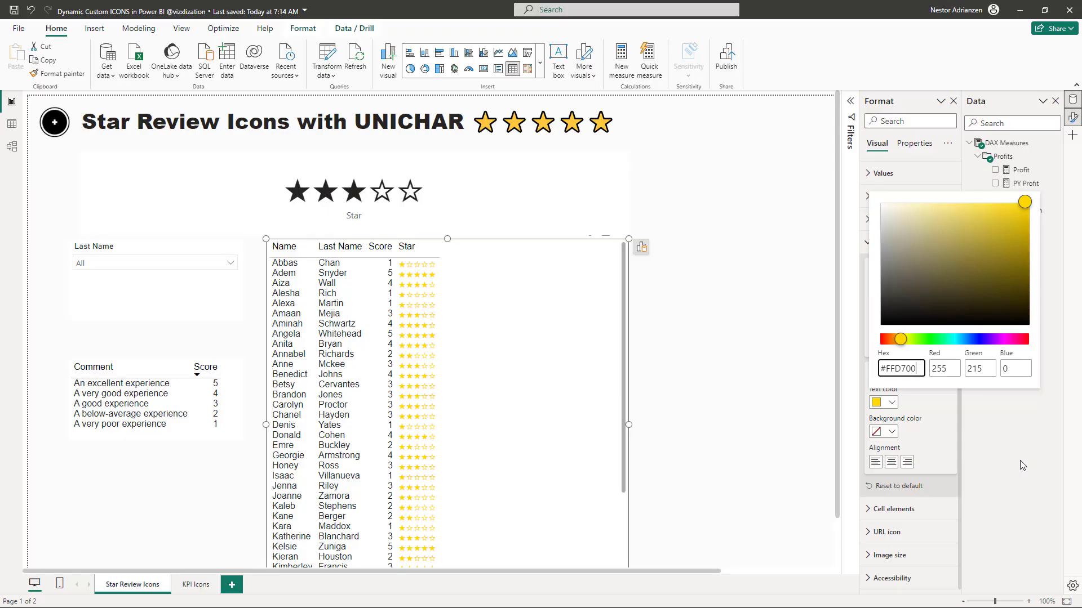
{"action": "left_click", "coordinate": [893, 441]}
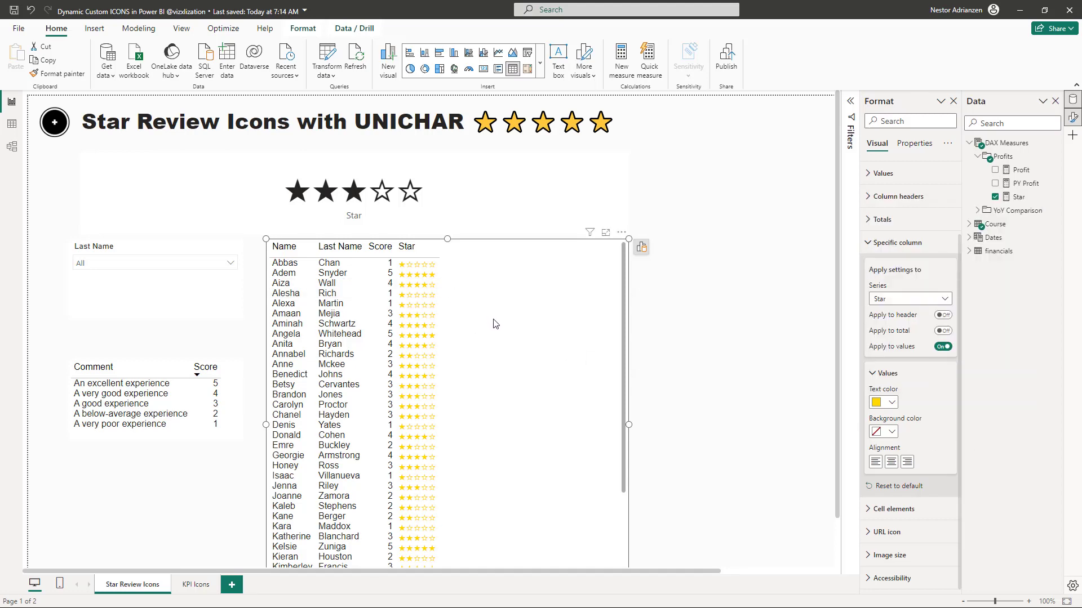
Widen the Star card to the left and make it shorter
{"action": "scroll", "coordinate": [495, 324], "scroll_direction": "up", "scroll_amount": 3}
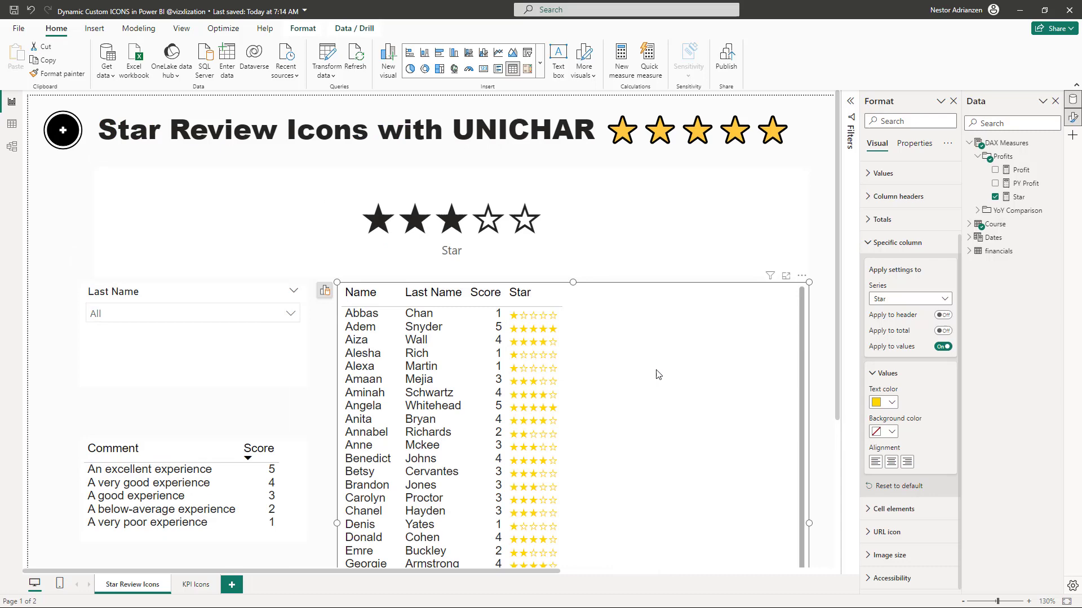
{"action": "scroll", "coordinate": [659, 377], "scroll_direction": "up", "scroll_amount": 4}
{"action": "scroll", "coordinate": [703, 351], "scroll_direction": "down", "scroll_amount": 3}
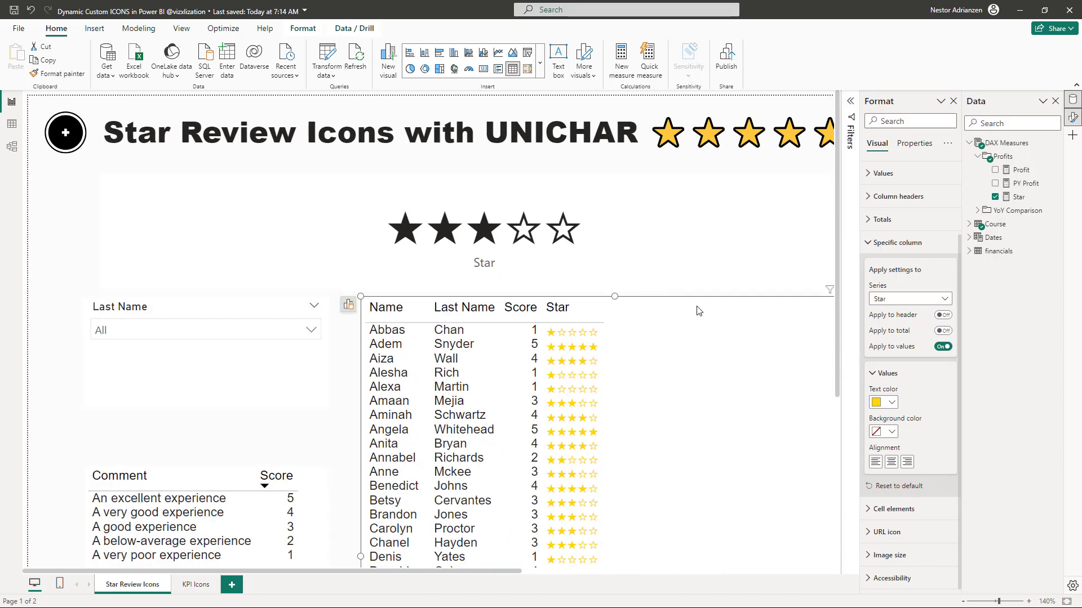
{"action": "scroll", "coordinate": [698, 311], "scroll_direction": "down", "scroll_amount": 3}
{"action": "left_click", "coordinate": [634, 208]}
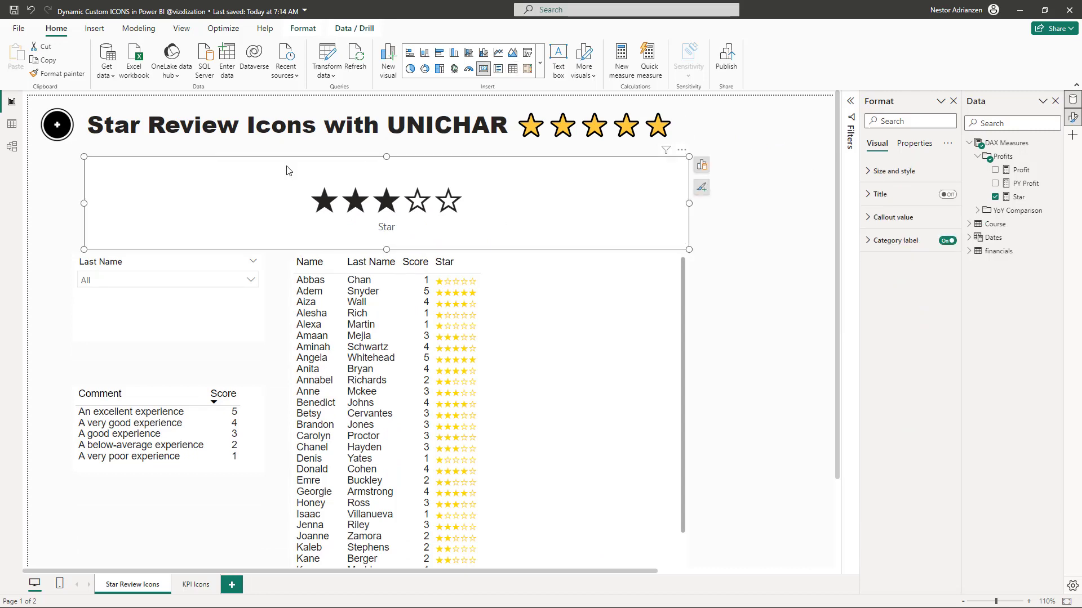
{"action": "left_click_drag", "start_coordinate": [84, 204], "coordinate": [72, 204]}
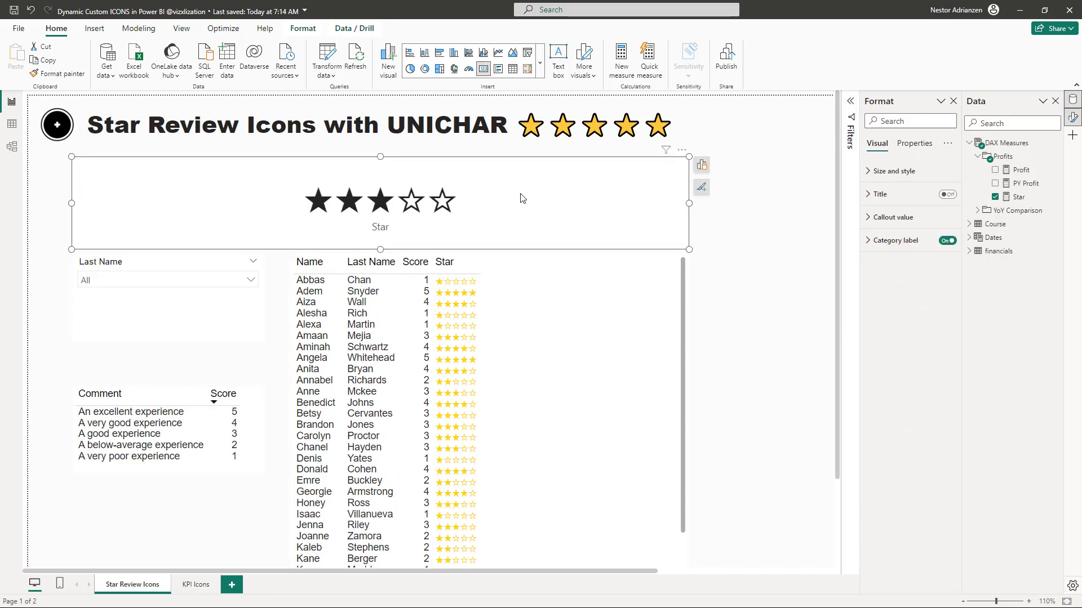
{"action": "left_click_drag", "start_coordinate": [381, 248], "coordinate": [381, 235]}
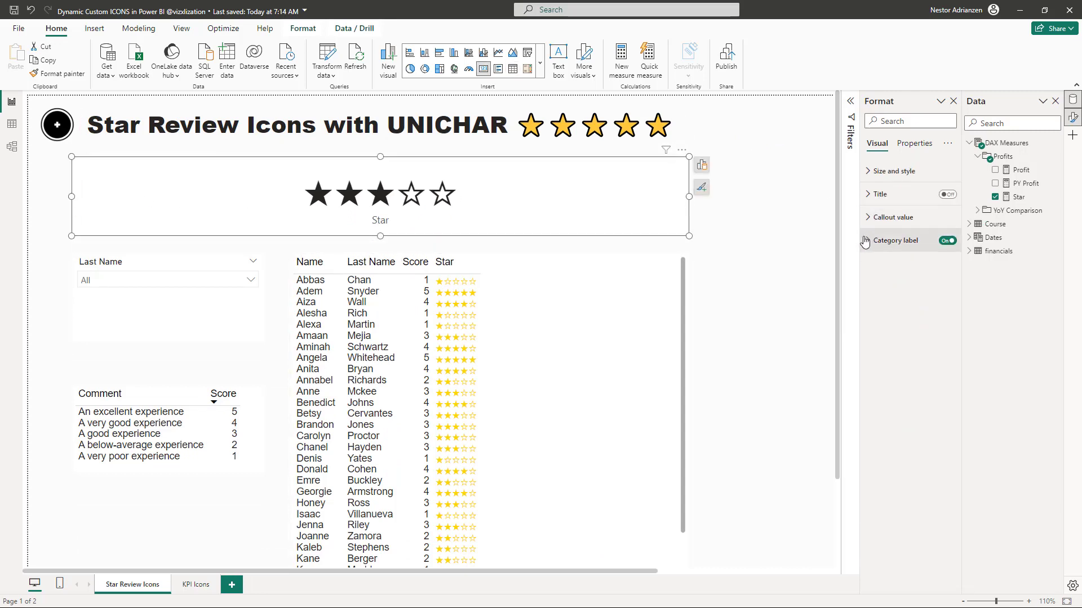
Set the card's callout value colour to the recent gold #FFD700 swatch
{"action": "left_click", "coordinate": [869, 223]}
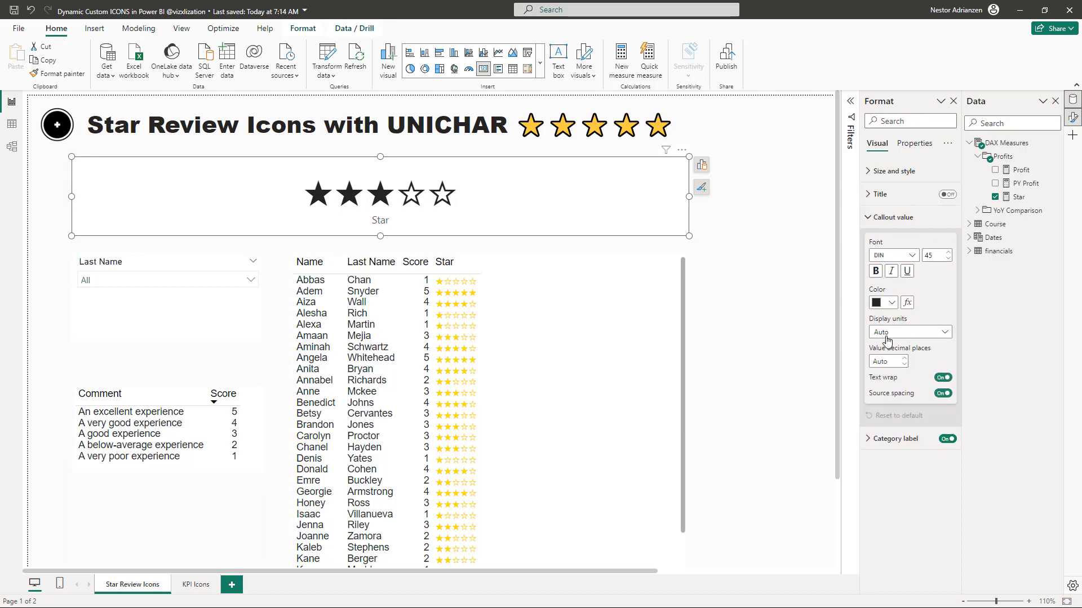
{"action": "left_click", "coordinate": [892, 304]}
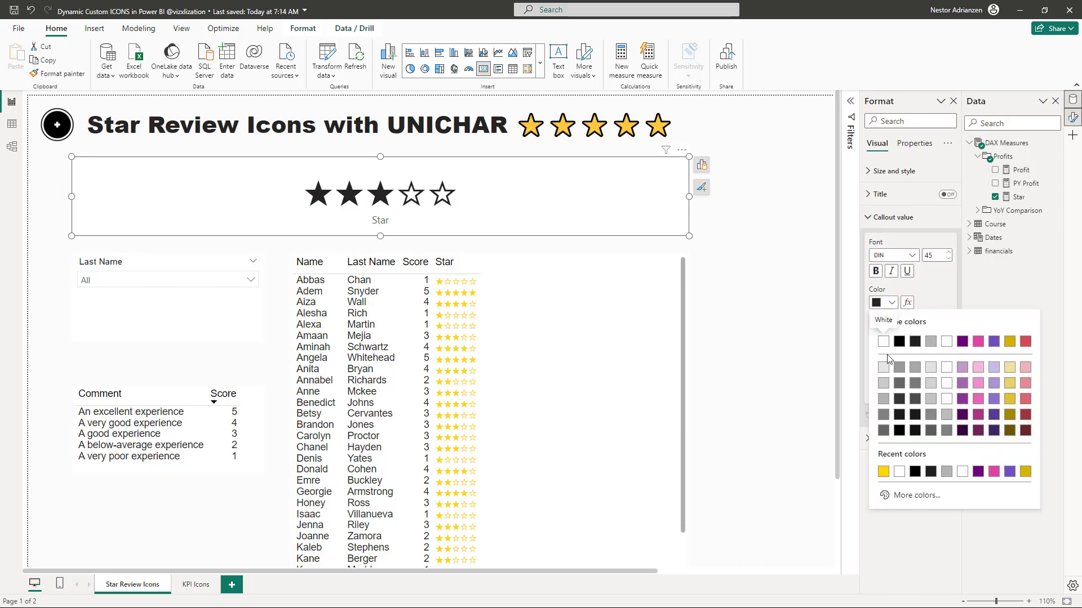
{"action": "left_click", "coordinate": [883, 472]}
{"action": "left_click", "coordinate": [758, 305]}
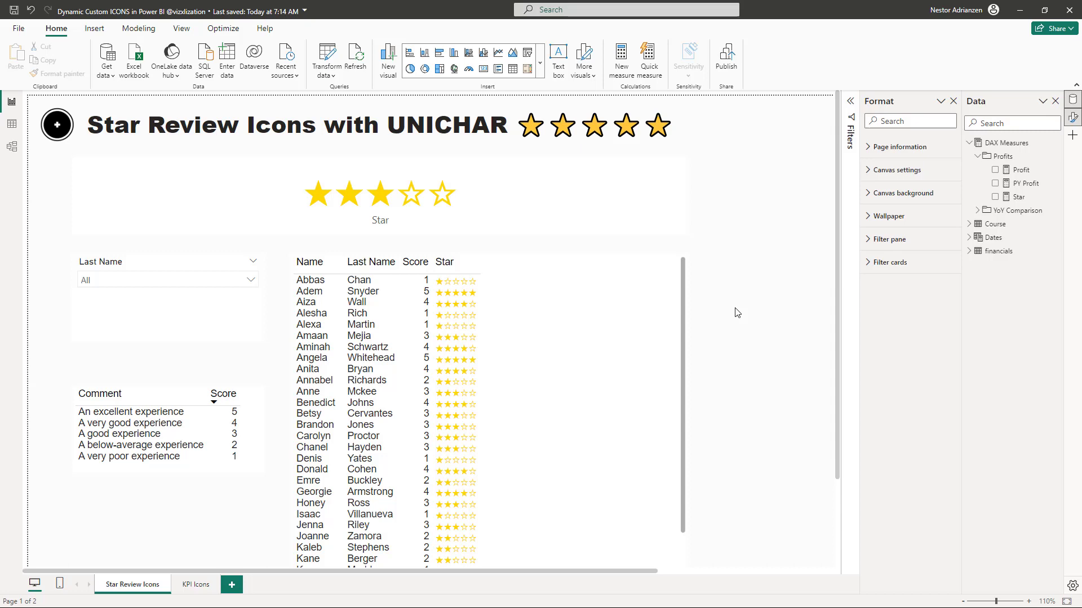
{"action": "scroll", "coordinate": [727, 311], "scroll_direction": "down", "scroll_amount": 3}
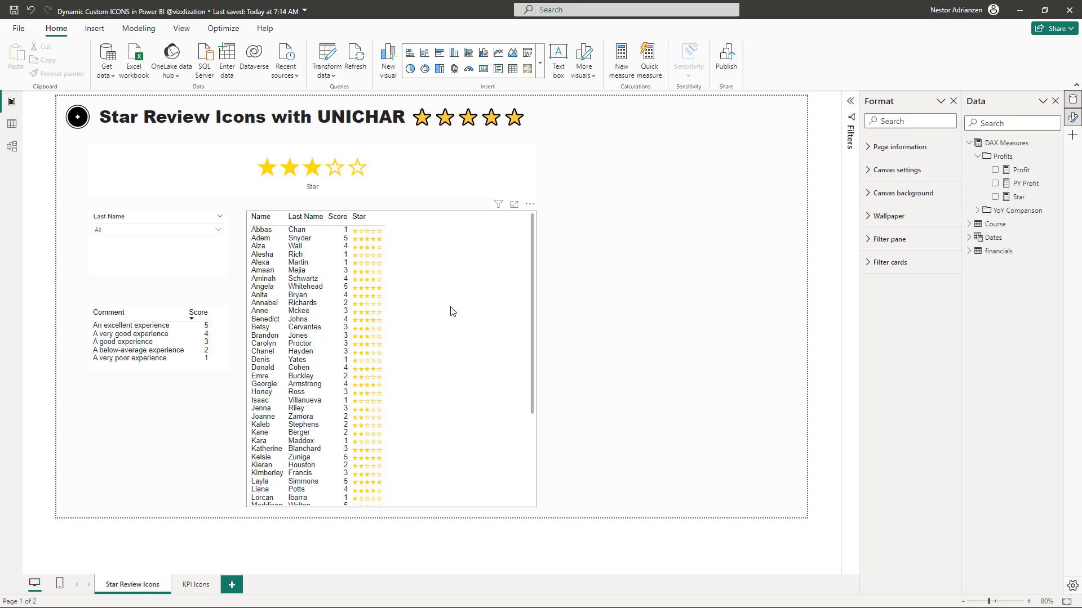
Start a new quick measure using the Star rating calculation
{"action": "left_click", "coordinate": [650, 62]}
{"action": "left_click", "coordinate": [1035, 281]}
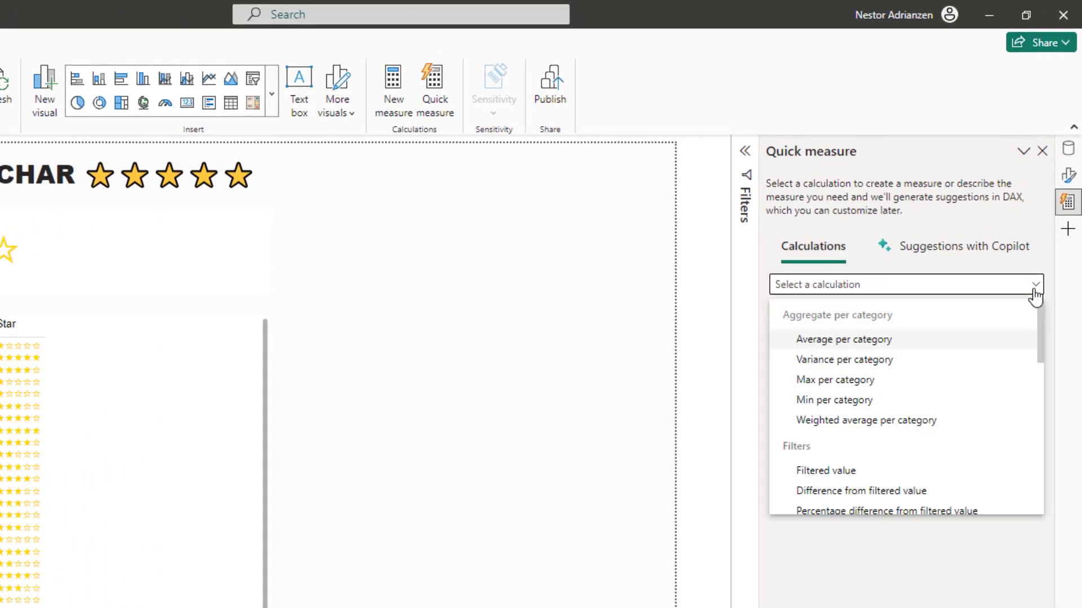
{"action": "scroll", "coordinate": [896, 434], "scroll_direction": "down", "scroll_amount": 5}
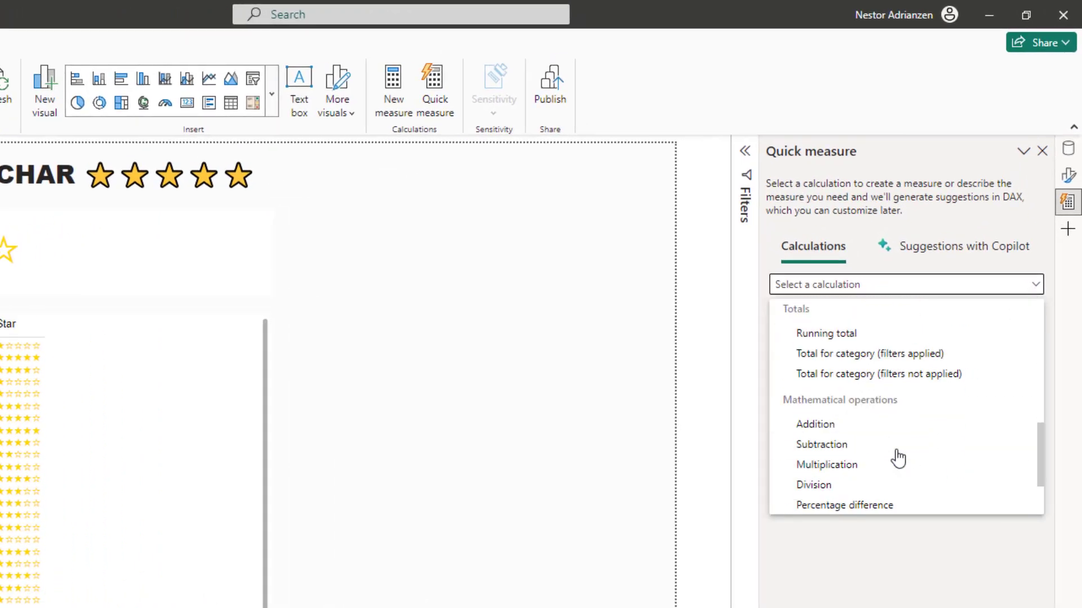
{"action": "scroll", "coordinate": [896, 459], "scroll_direction": "down", "scroll_amount": 3}
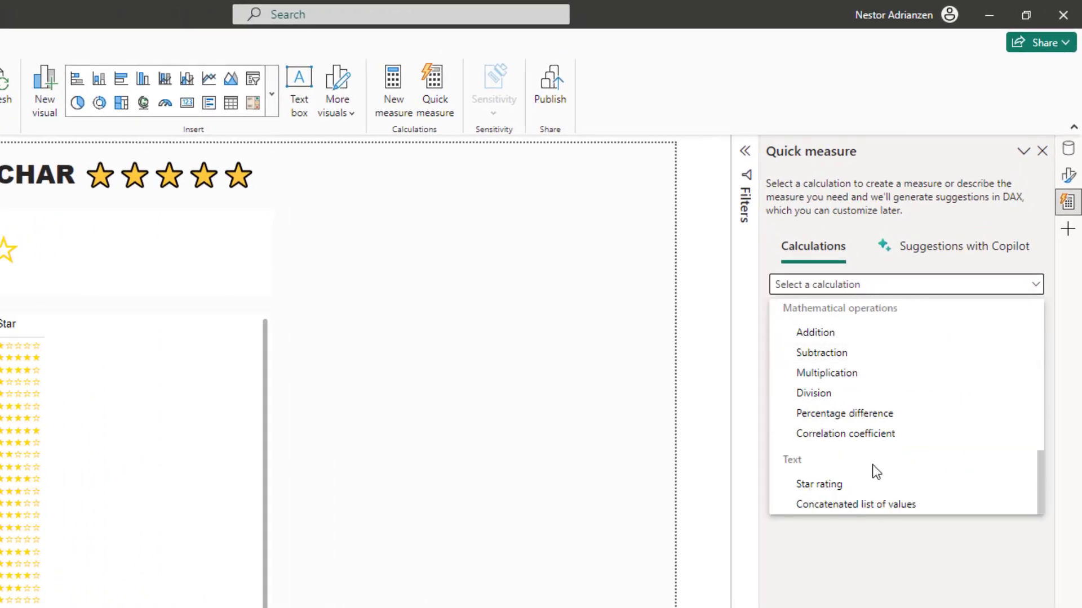
{"action": "left_click", "coordinate": [827, 485]}
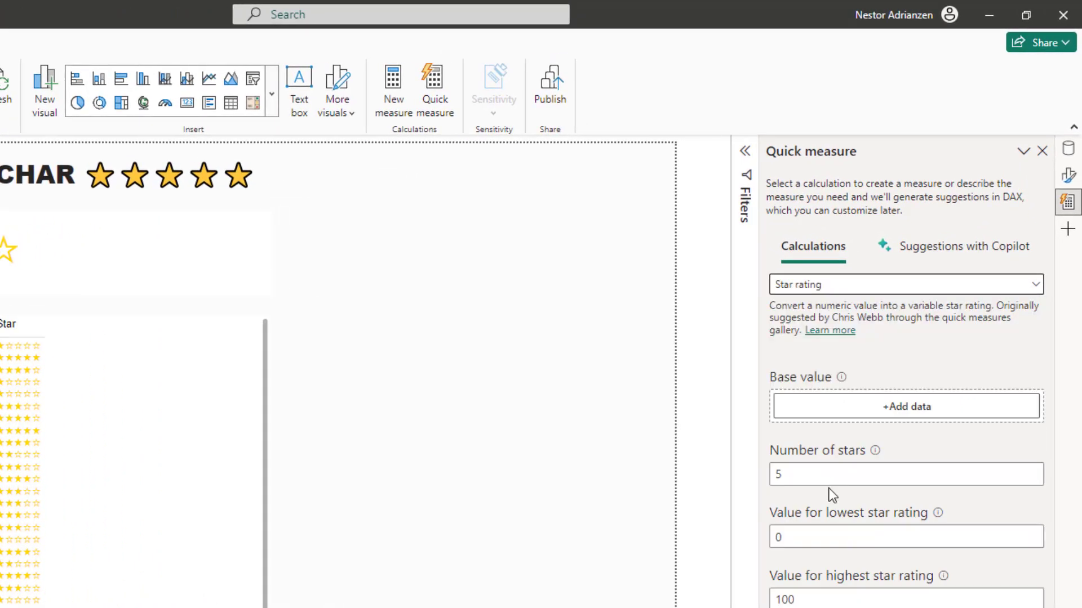
Set the base value to Score from the Course table, aggregated as Average
{"action": "left_click", "coordinate": [914, 414]}
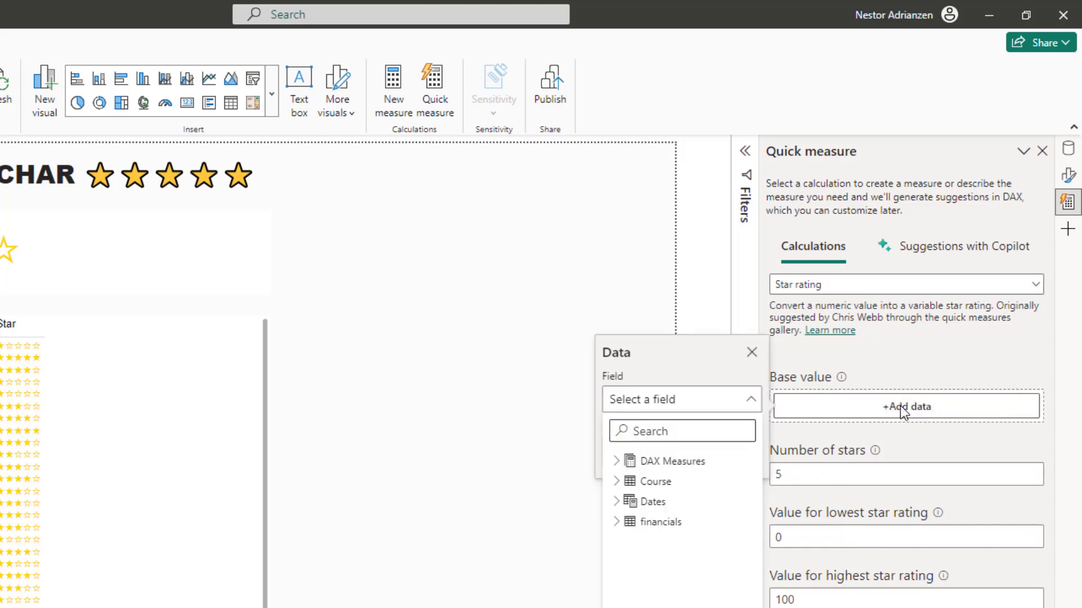
{"action": "left_click", "coordinate": [618, 483]}
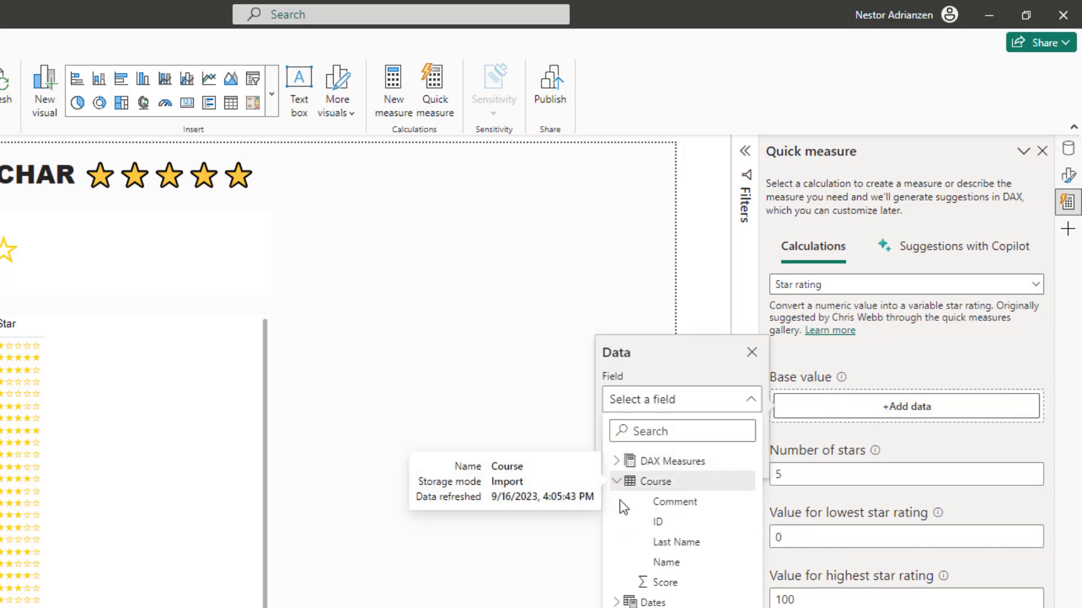
{"action": "left_click", "coordinate": [665, 584]}
{"action": "left_click", "coordinate": [1024, 408]}
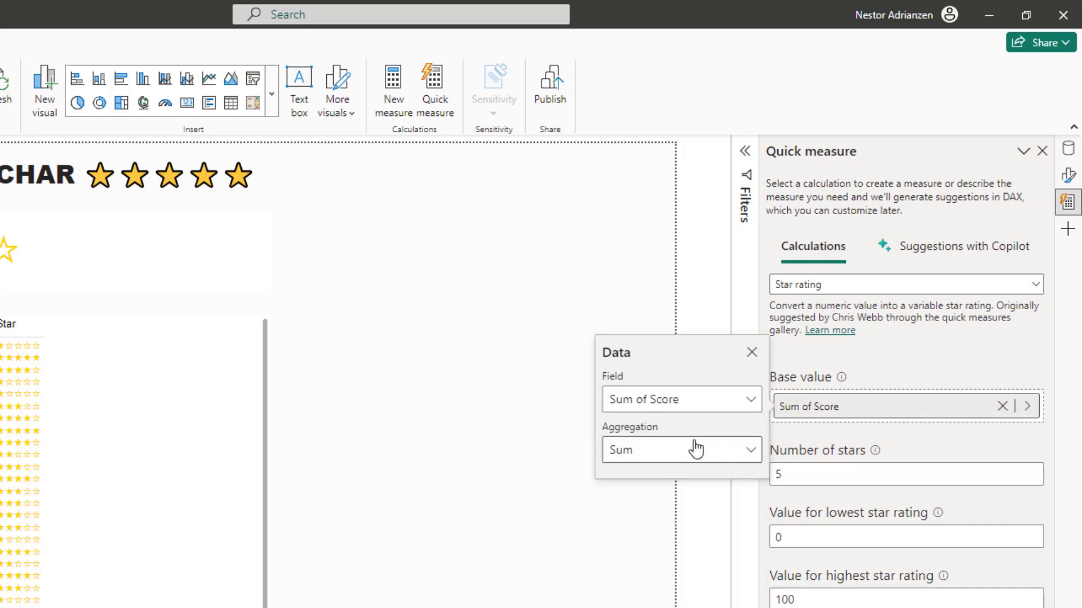
{"action": "left_click", "coordinate": [749, 453]}
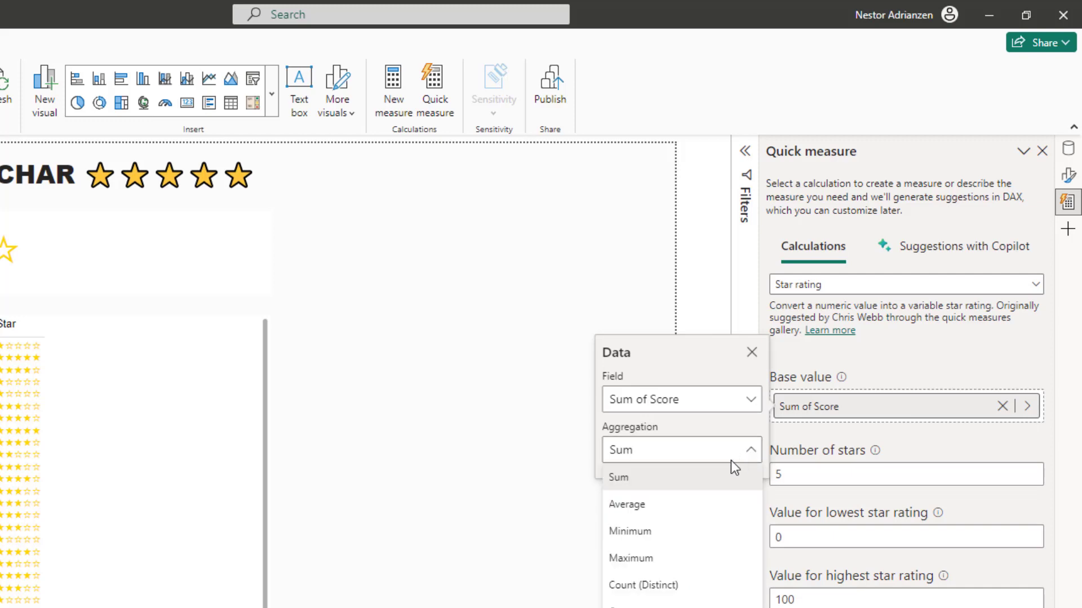
{"action": "left_click", "coordinate": [676, 506]}
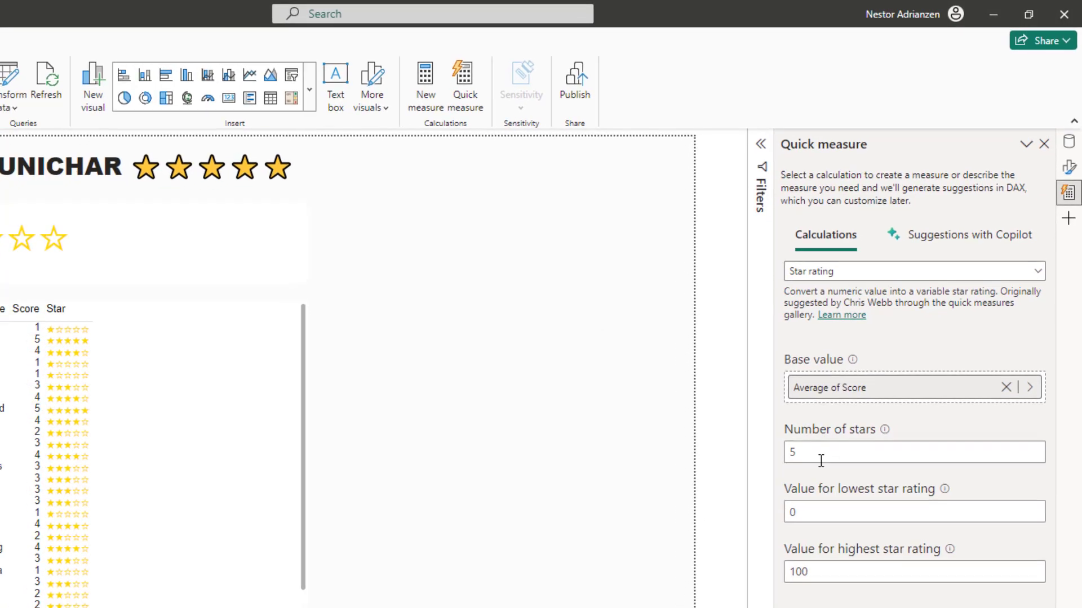
Set 5 stars with lowest rating 0 and highest rating changed from 100 to 5
{"action": "left_click", "coordinate": [830, 452]}
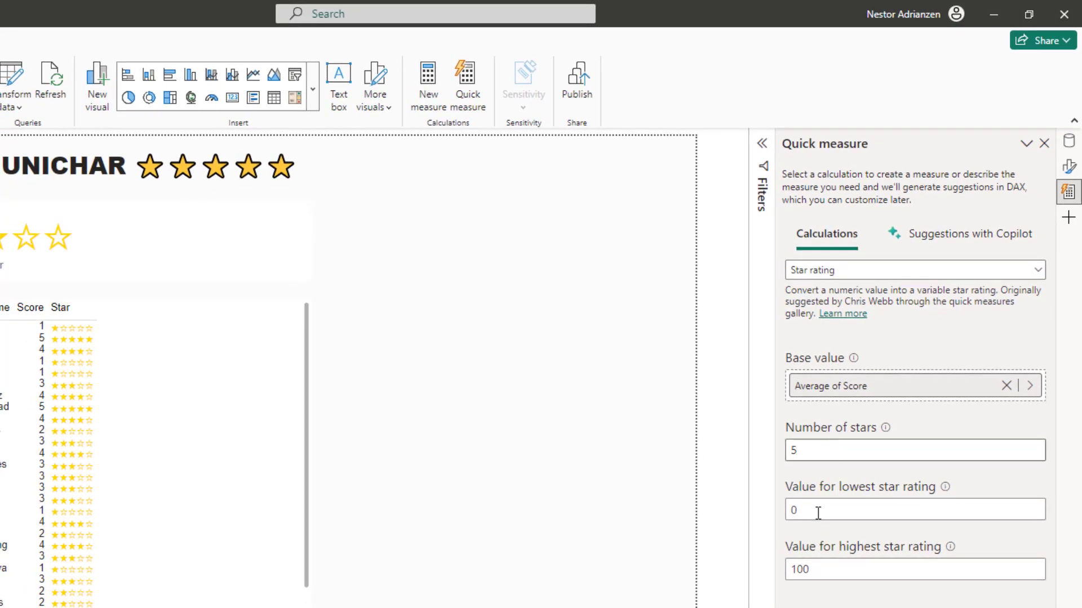
{"action": "left_click", "coordinate": [817, 511]}
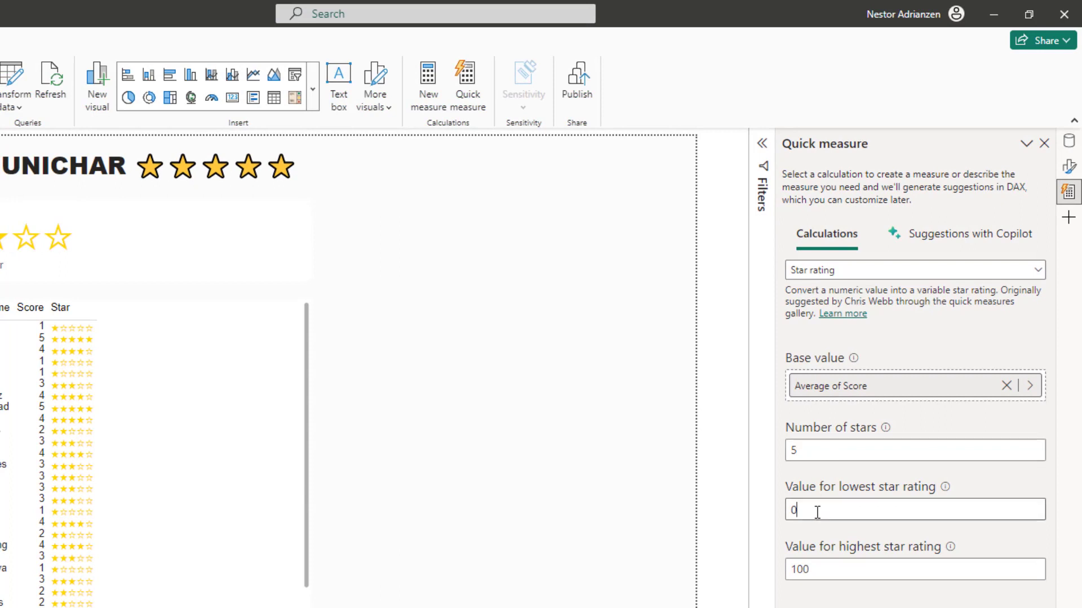
{"action": "double_click", "coordinate": [800, 570]}
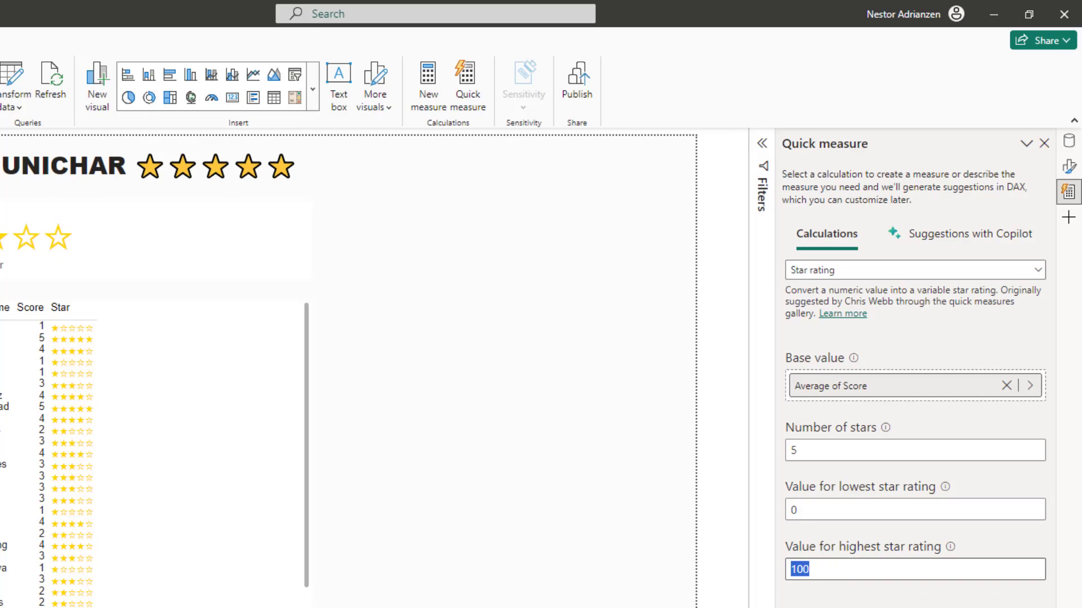
{"action": "type", "text": "5"}
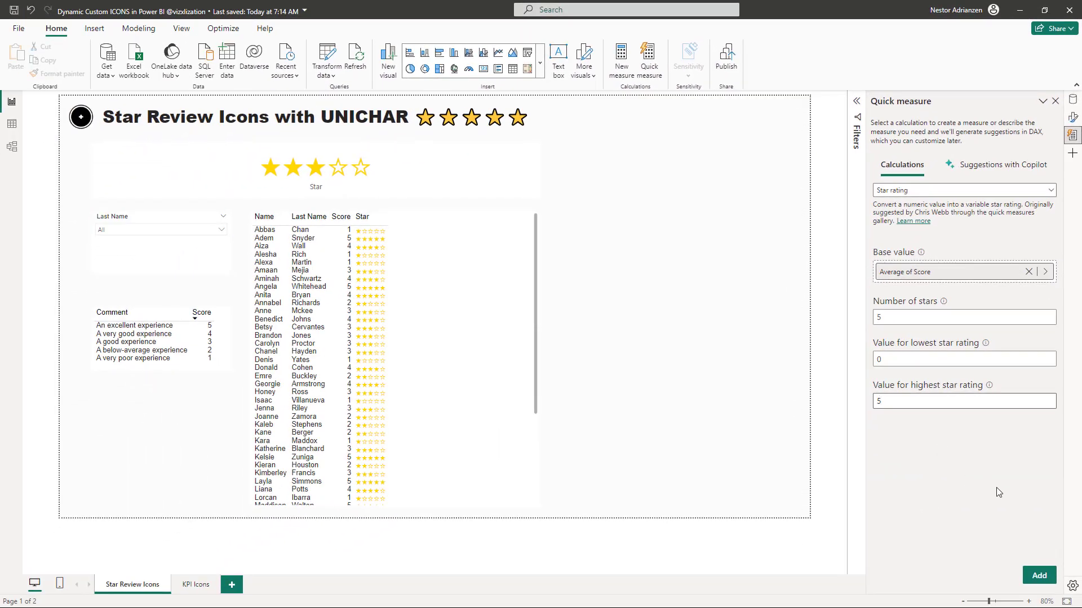
Add the Average of Score star rating quick measure and review its UNICHAR(9733)/UNICHAR(9734) DAX
{"action": "left_click", "coordinate": [1035, 581]}
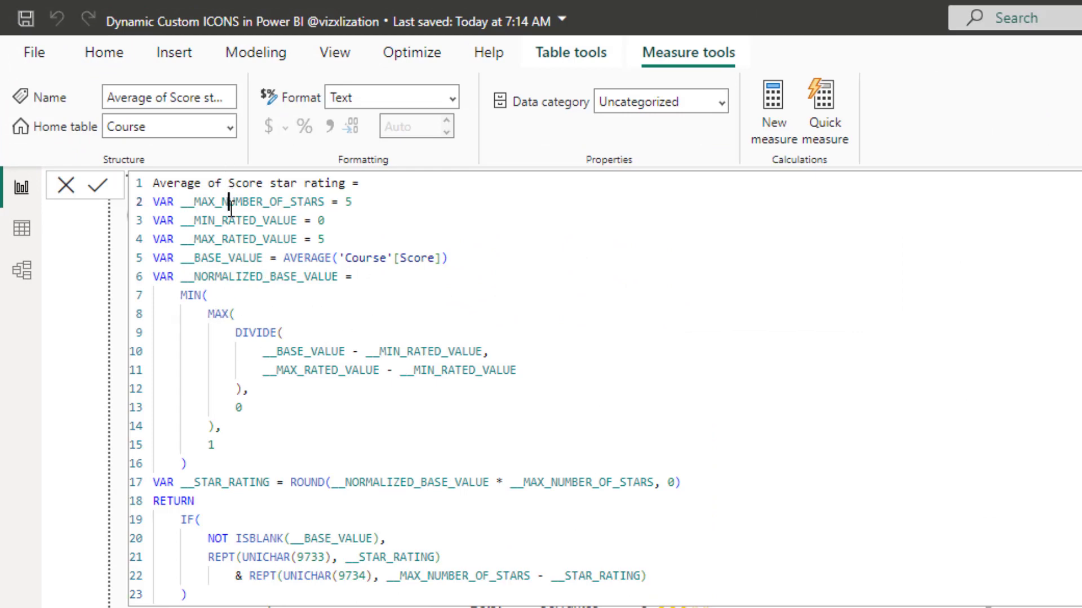
{"action": "left_click_drag", "start_coordinate": [229, 201], "coordinate": [320, 459]}
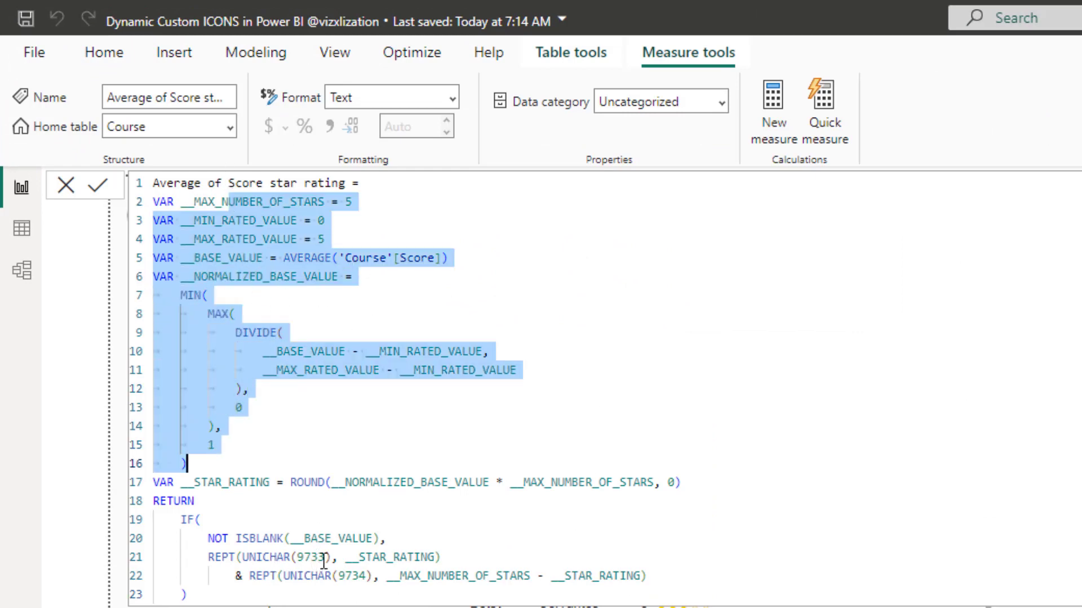
{"action": "left_click_drag", "start_coordinate": [325, 557], "coordinate": [291, 558]}
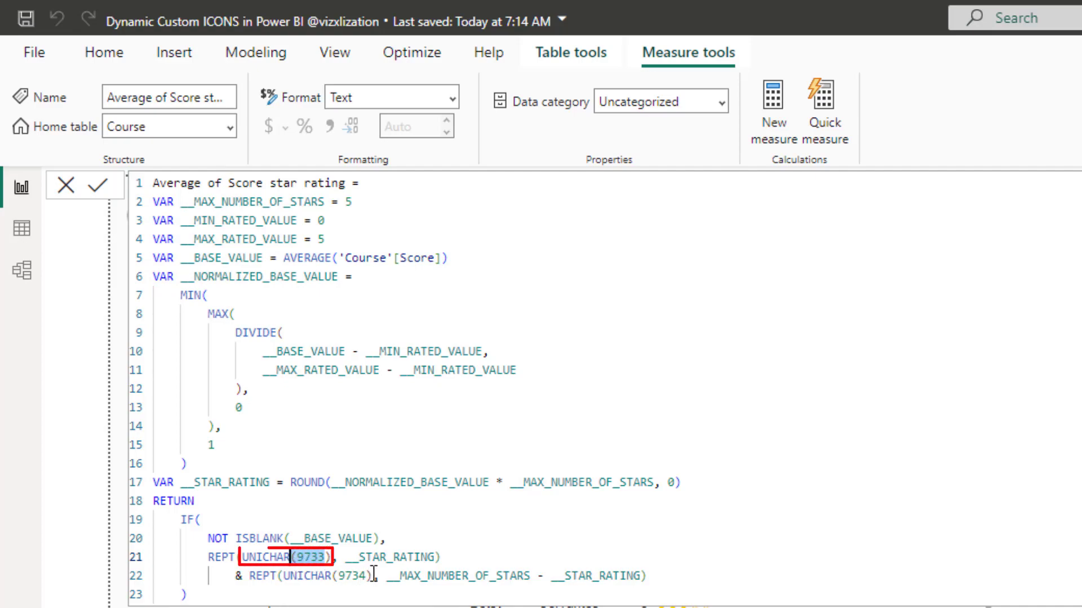
{"action": "left_click_drag", "start_coordinate": [366, 576], "coordinate": [338, 576]}
{"action": "left_click", "coordinate": [446, 429]}
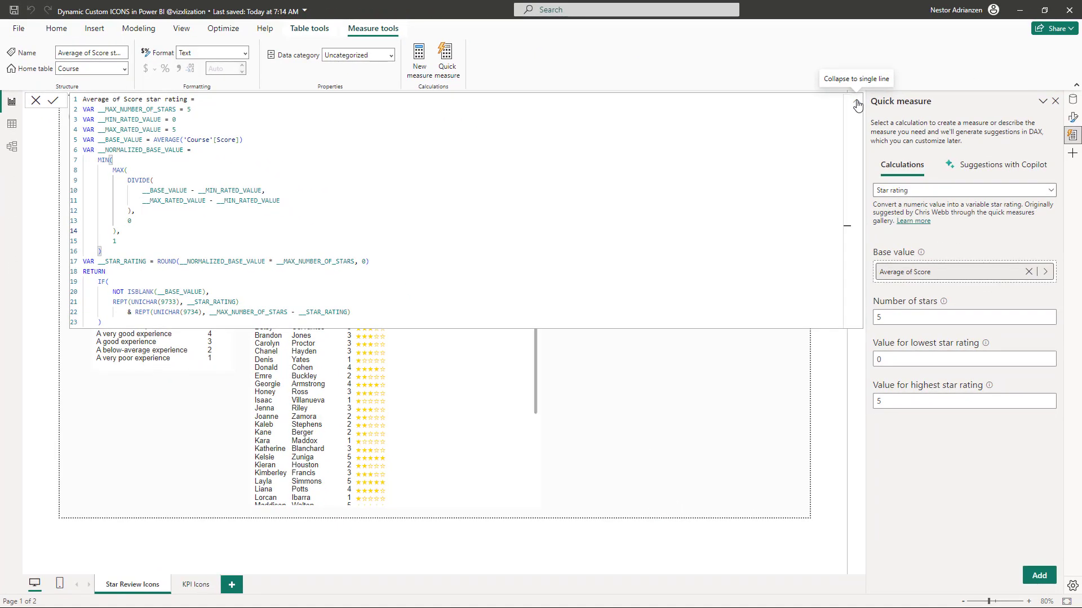
{"action": "left_click", "coordinate": [857, 105]}
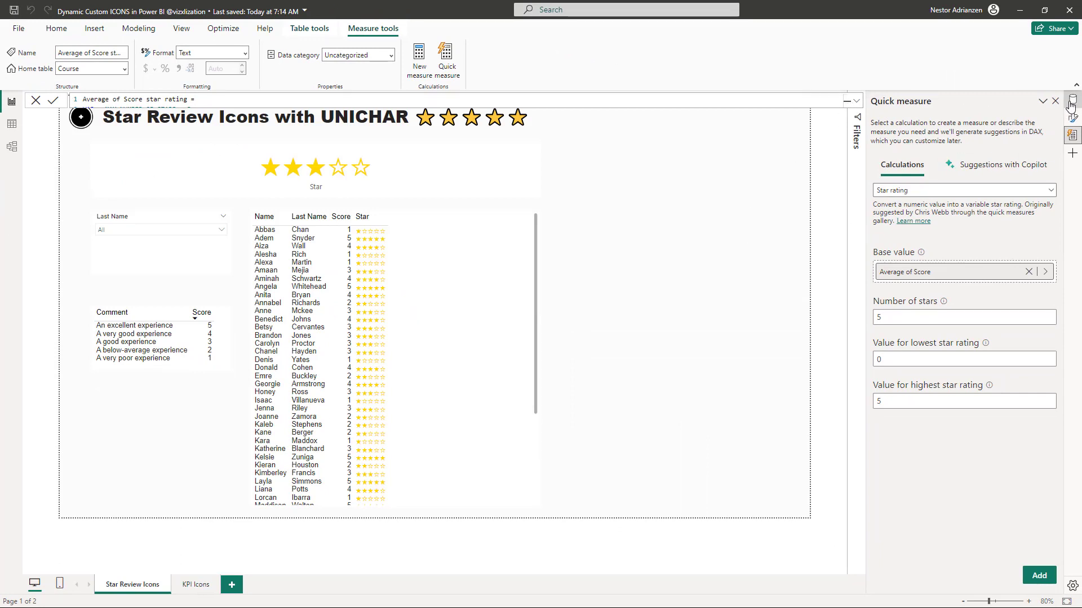
Drag the Average of Score star rating measure into the names table beside the gold Star column
{"action": "left_click", "coordinate": [1073, 100]}
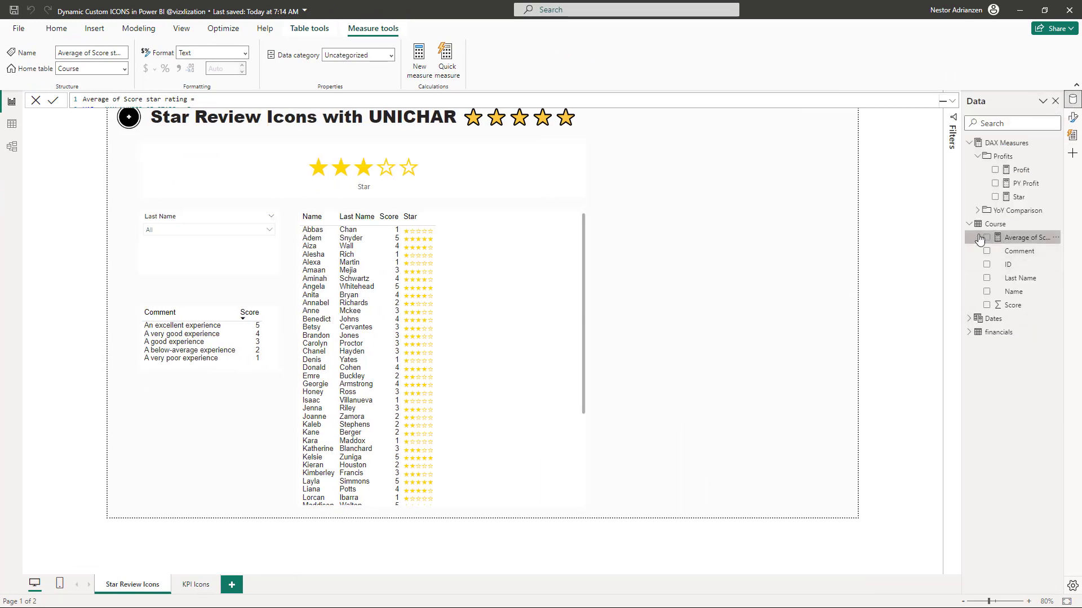
{"action": "left_click_drag", "start_coordinate": [1032, 243], "coordinate": [560, 291]}
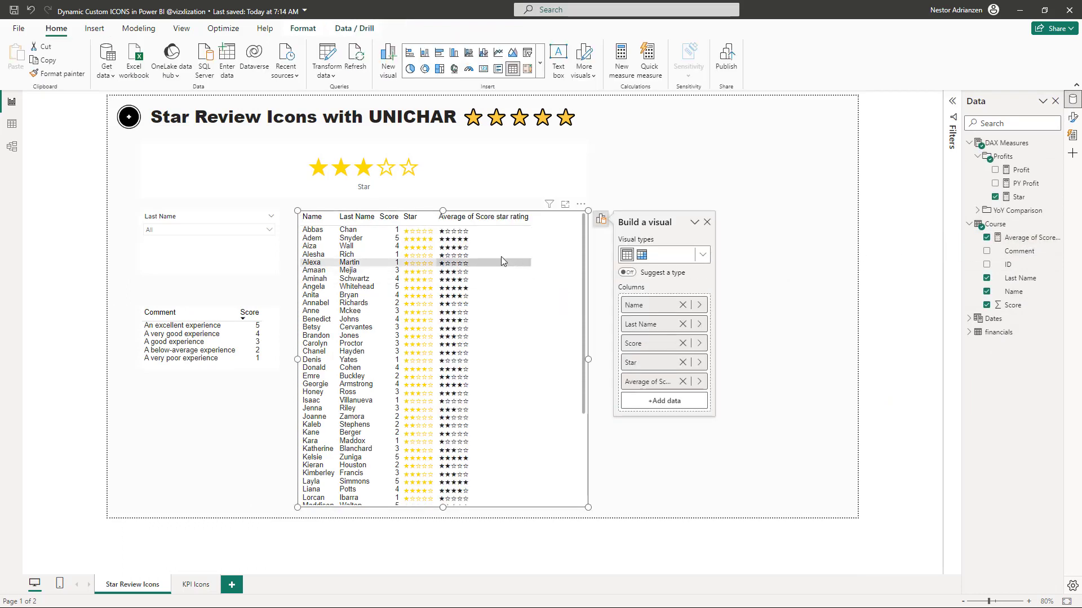
{"action": "scroll", "coordinate": [529, 272], "scroll_direction": "up", "scroll_amount": 2}
{"action": "scroll", "coordinate": [528, 275], "scroll_direction": "up", "scroll_amount": 3}
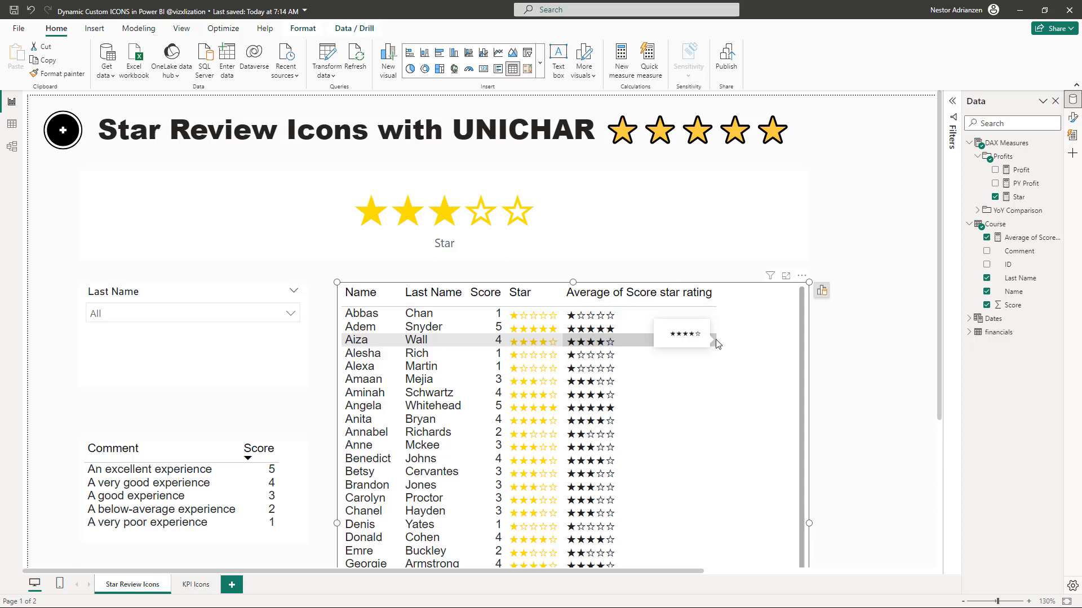
{"action": "scroll", "coordinate": [562, 268], "scroll_direction": "down", "scroll_amount": 5}
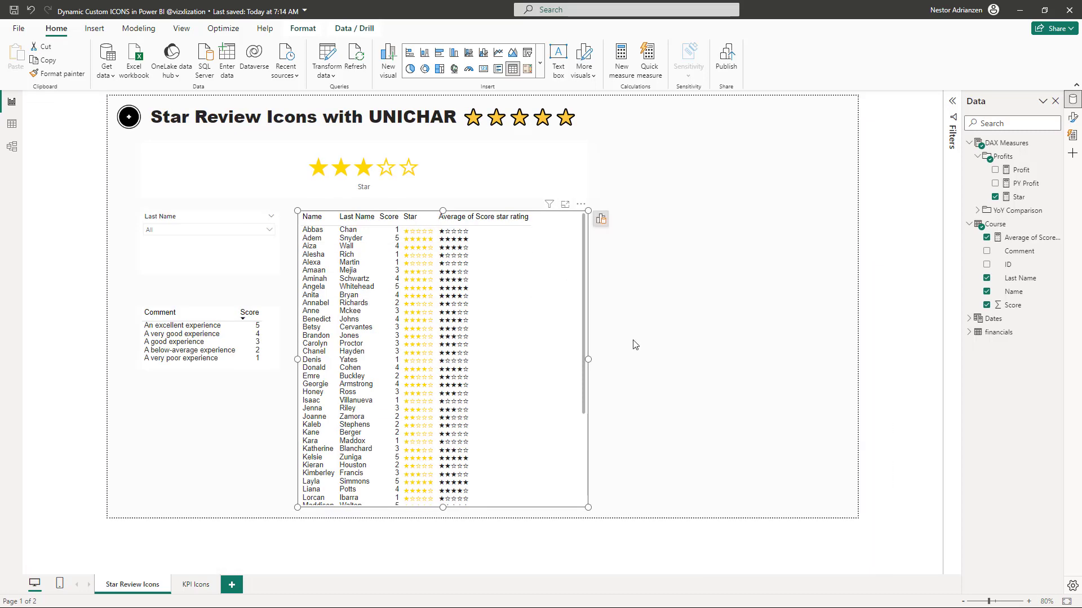
Switch to the KPI Icons page, test the Period slicer with May and January 2014, then clear it
{"action": "left_click", "coordinate": [195, 585]}
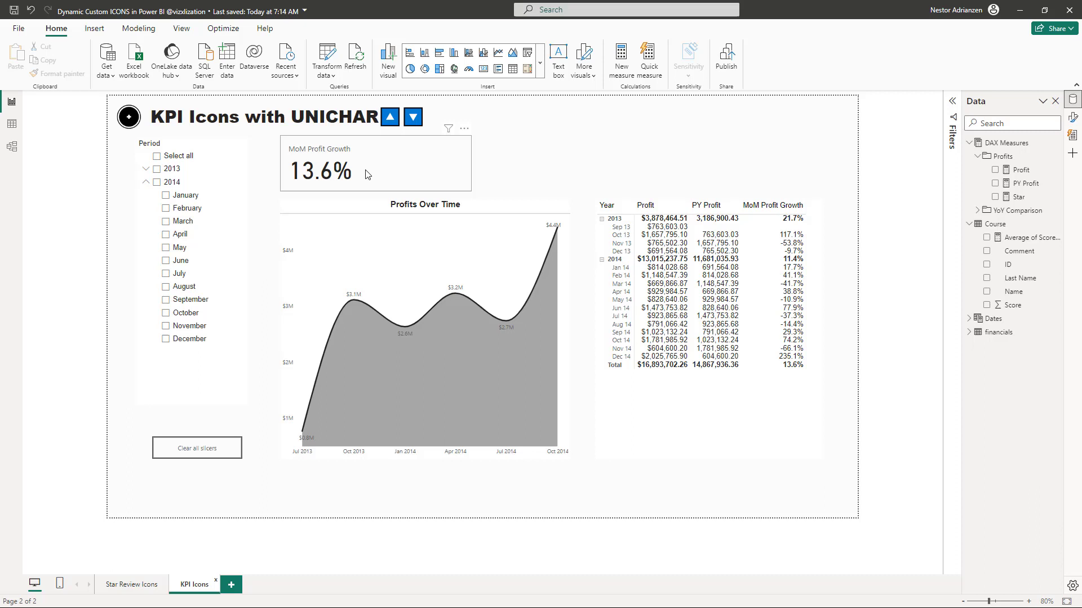
{"action": "left_click", "coordinate": [165, 248]}
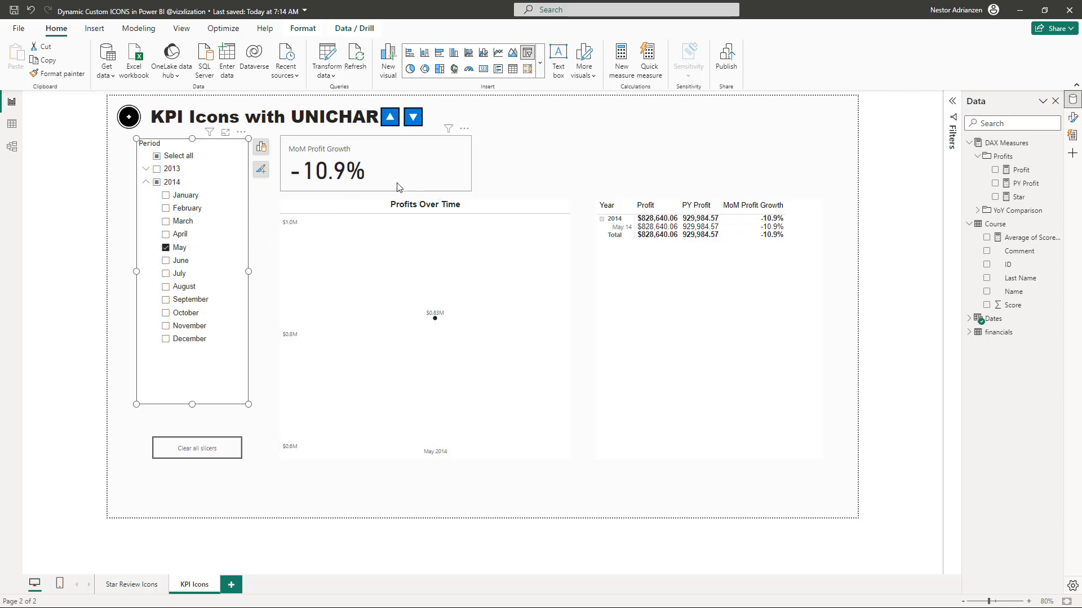
{"action": "left_click", "coordinate": [171, 247]}
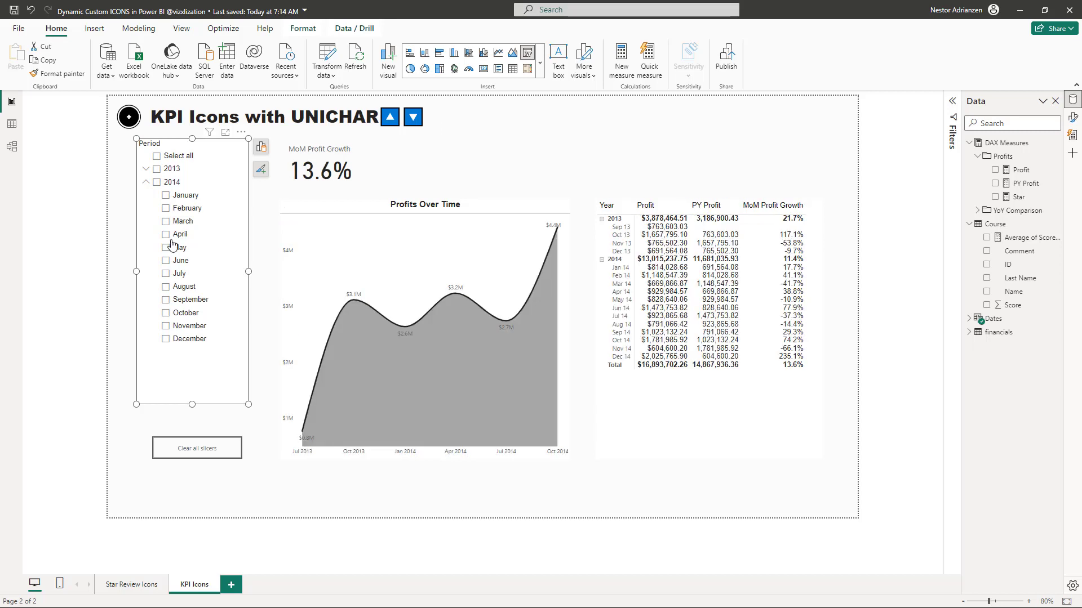
{"action": "left_click", "coordinate": [167, 196]}
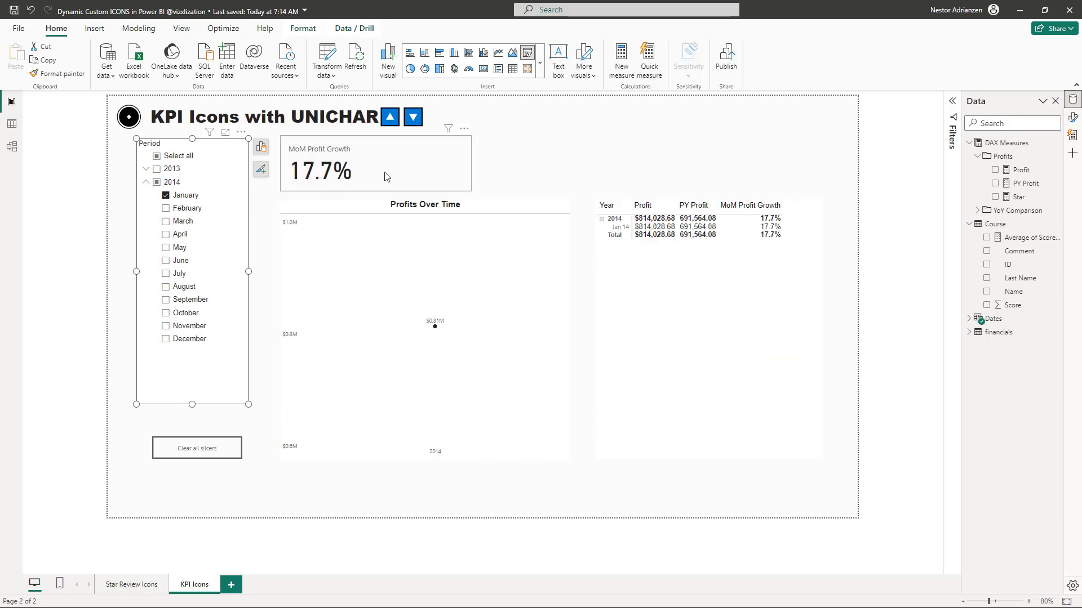
{"action": "left_click", "coordinate": [166, 197]}
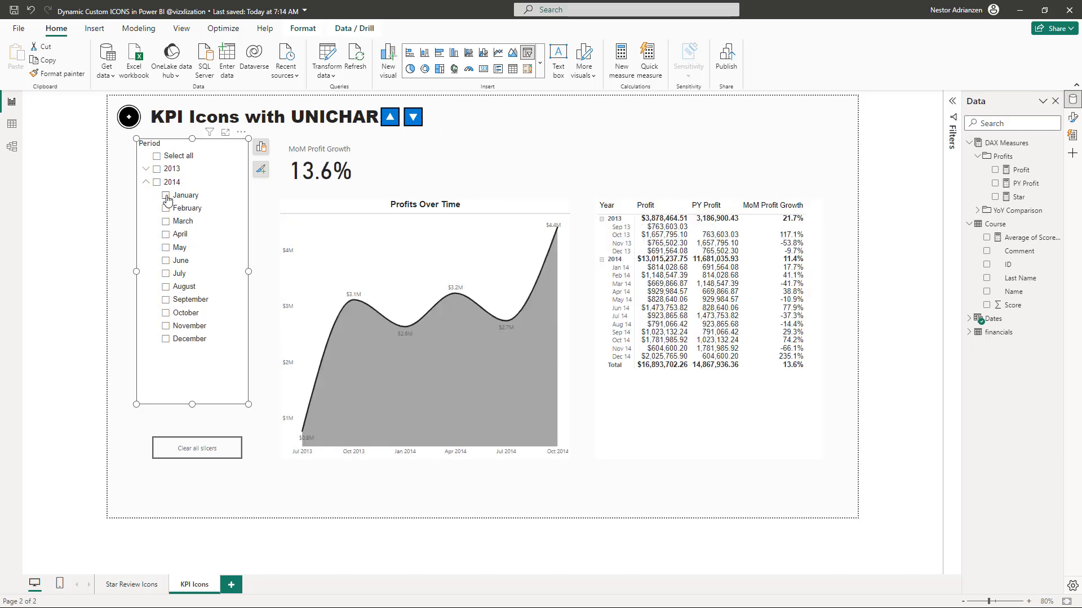
{"action": "left_click", "coordinate": [584, 176]}
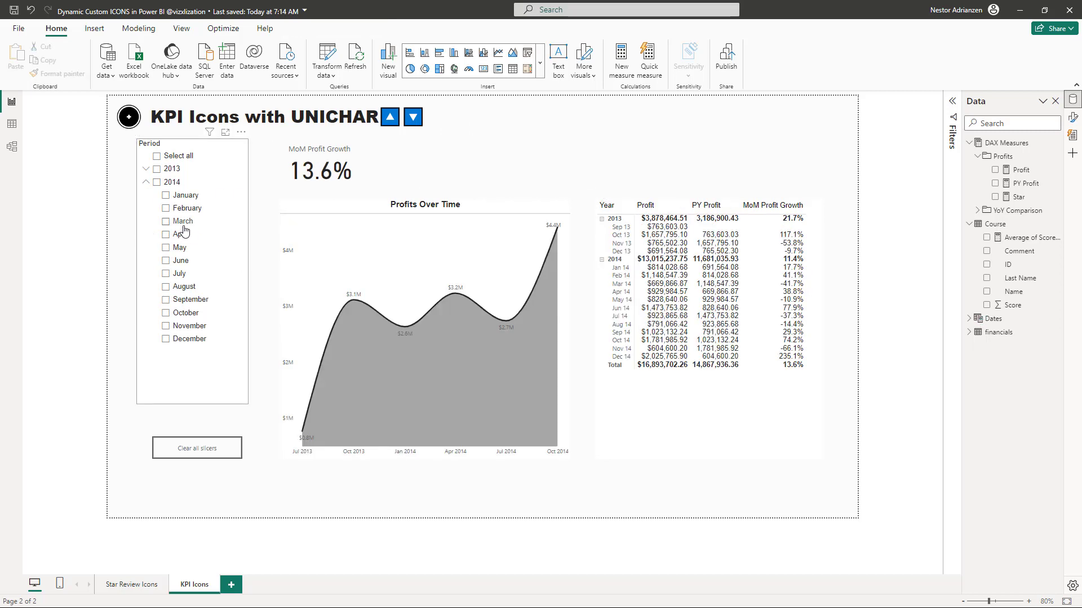
Create a new measure named Arrows with the variable UpArrow = UNICHAR(9650)
{"action": "right_click", "coordinate": [1012, 175]}
{"action": "left_click", "coordinate": [956, 208]}
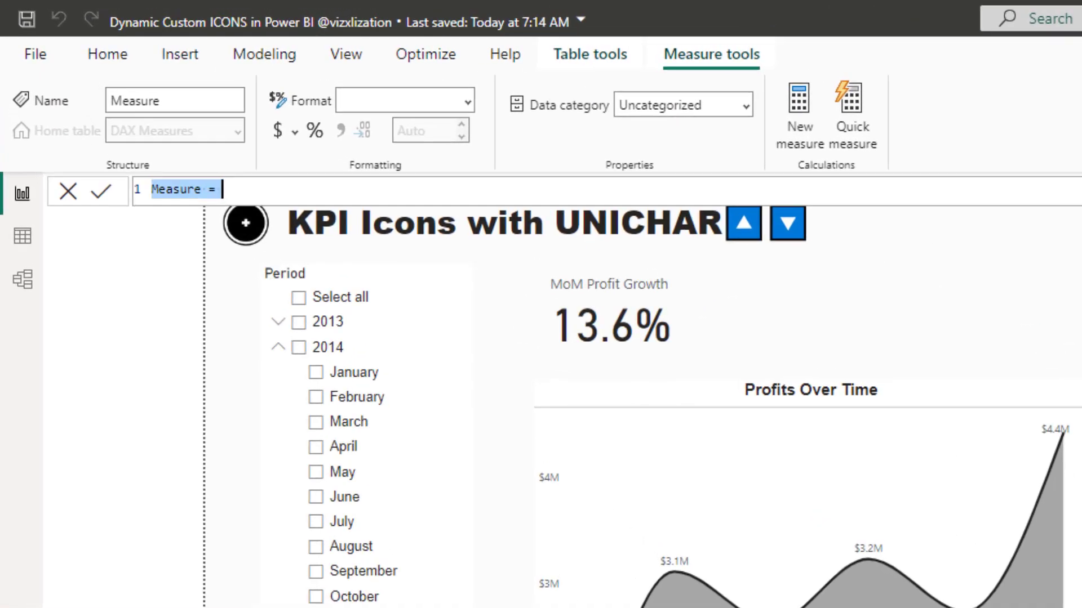
{"action": "type", "text": "Arrows ="}
{"action": "key", "text": "shift+Return"}
{"action": "type", "text": "VAR "}
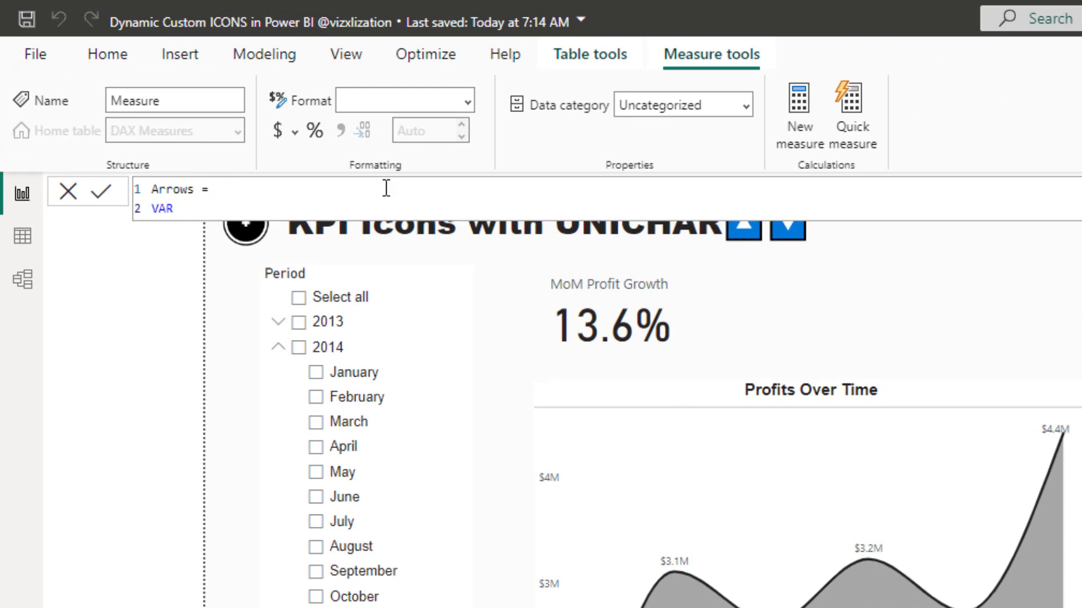
{"action": "type", "text": "UpArrow = UNI"}
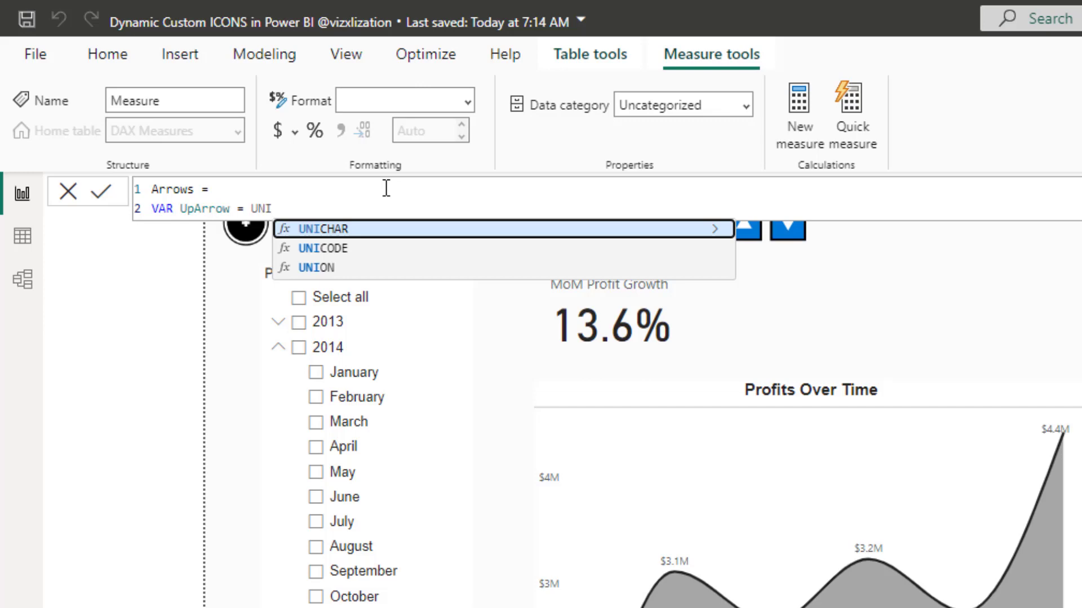
{"action": "key", "text": "Tab"}
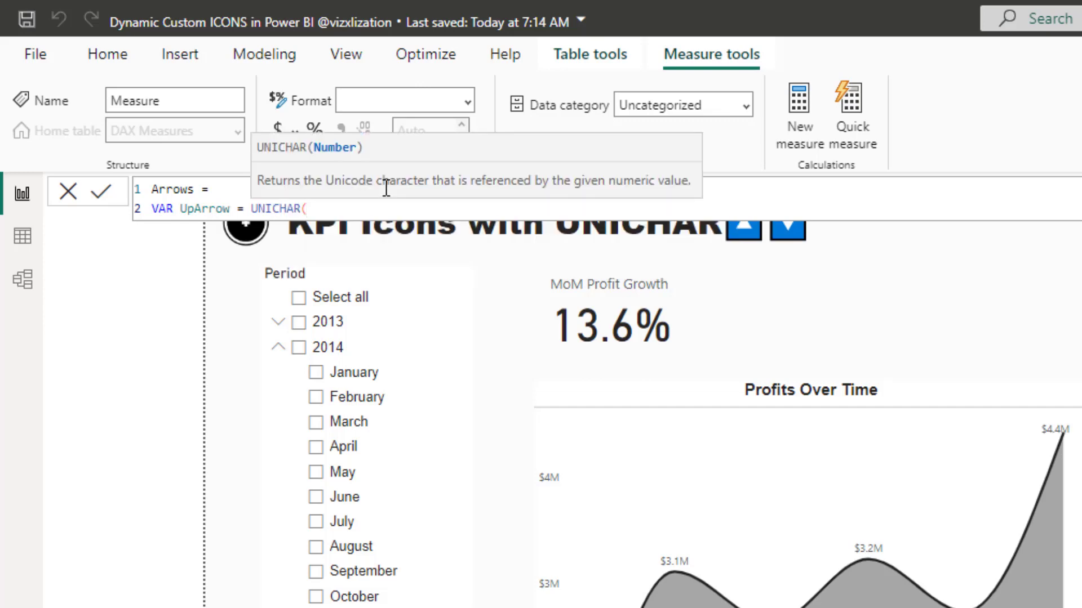
{"action": "type", "text": "9650)"}
{"action": "key", "text": "shift+Return"}
Add the variable DownArrow = UNICHAR(9660) and a RETURN line to the Arrows measure
{"action": "type", "text": "VAR"}
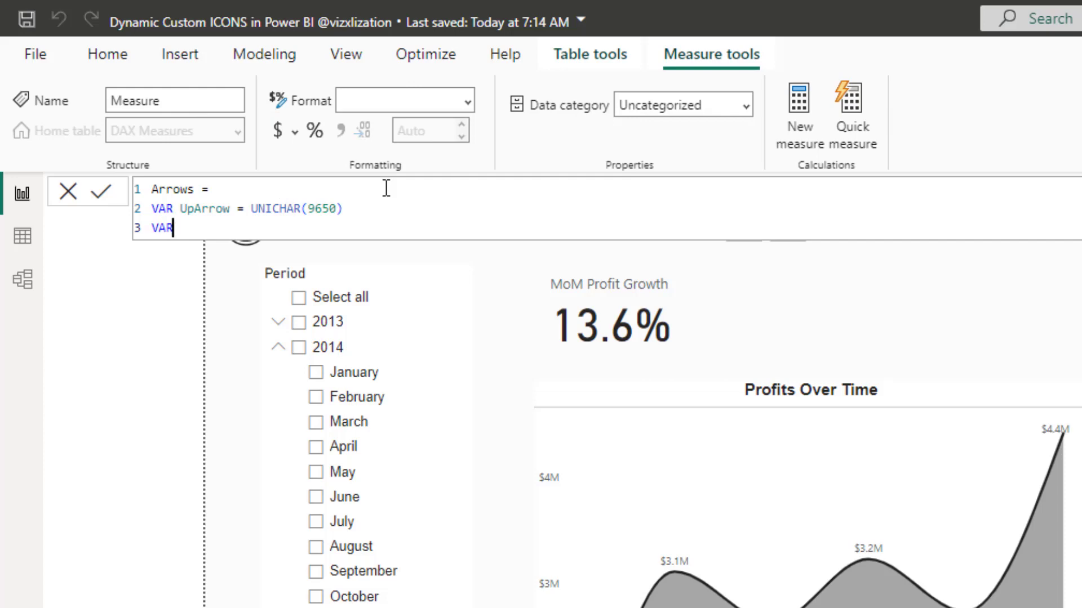
{"action": "type", "text": " DownArrow = "}
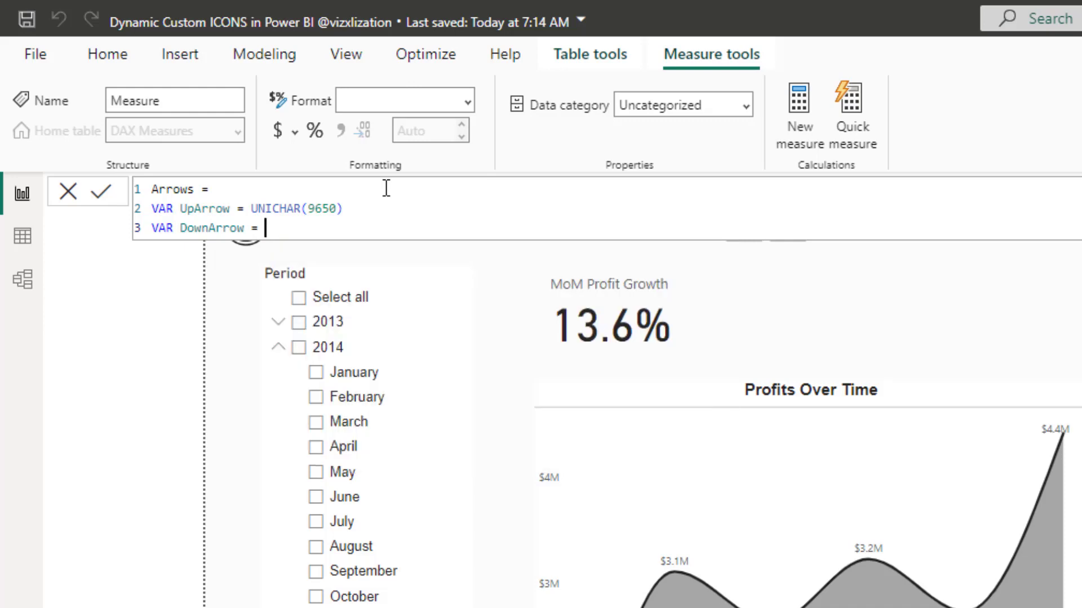
{"action": "type", "text": "uni"}
{"action": "key", "text": "Tab"}
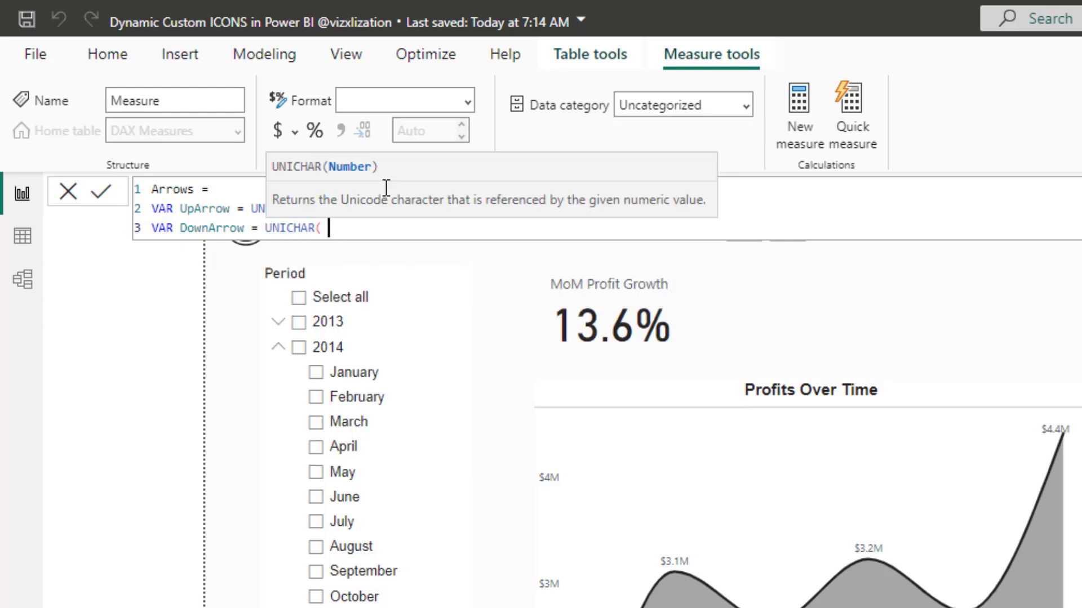
{"action": "type", "text": "9660)"}
{"action": "key", "text": "shift+Return"}
{"action": "type", "text": "RETURN"}
{"action": "key", "text": "shift+Return"}
{"action": "key", "text": "Tab"}
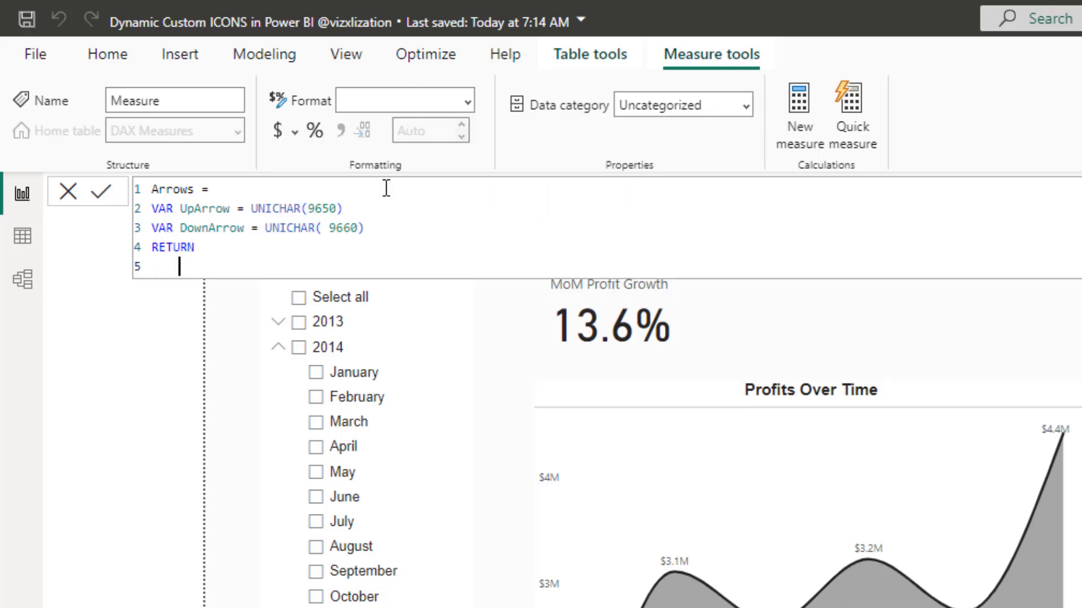
Begin the return with IF([MoM Profit Growth] = BLANK(), returning blank in that case
{"action": "type", "text": "if"}
{"action": "key", "text": "Tab"}
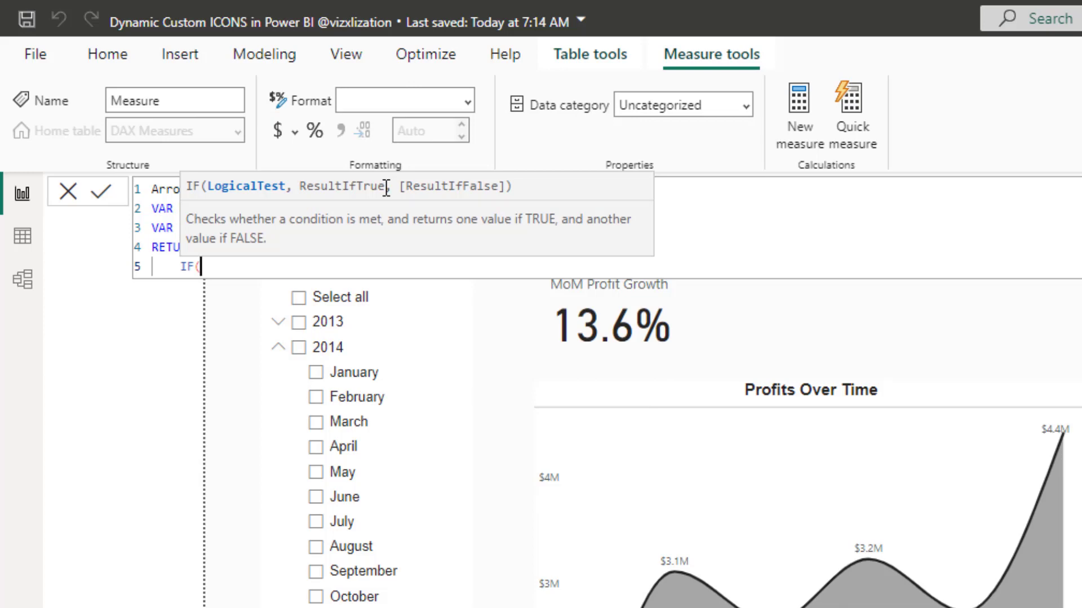
{"action": "type", "text": "mom"}
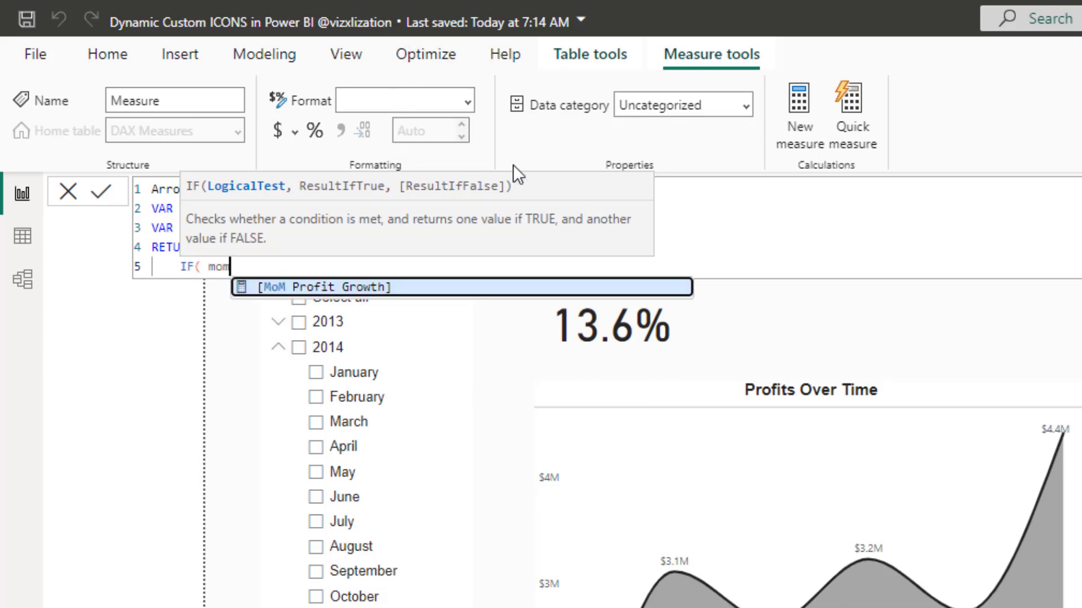
{"action": "key", "text": "Tab"}
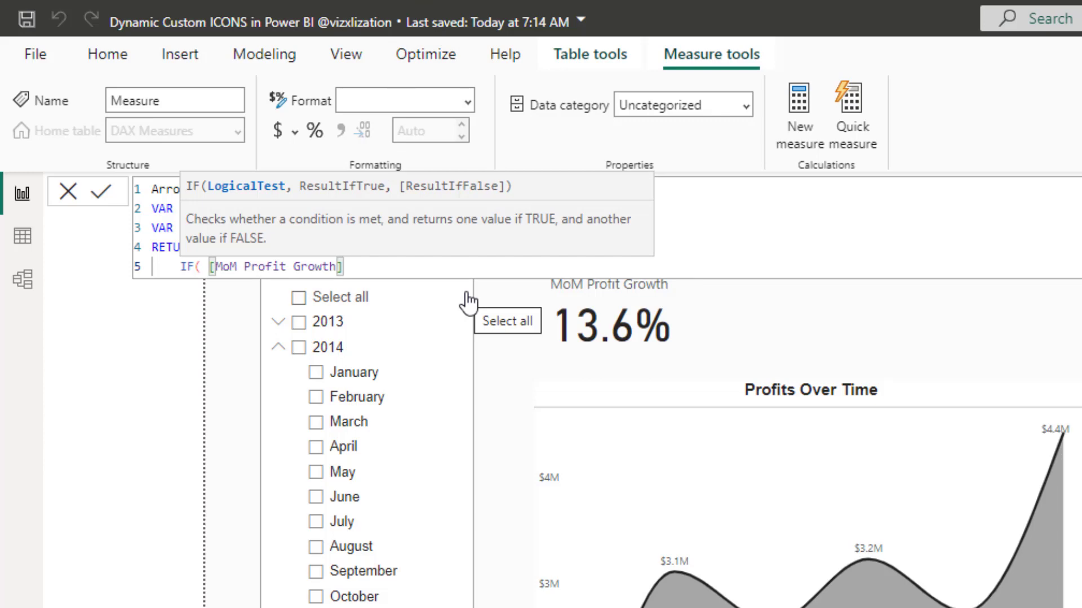
{"action": "type", "text": "= bla"}
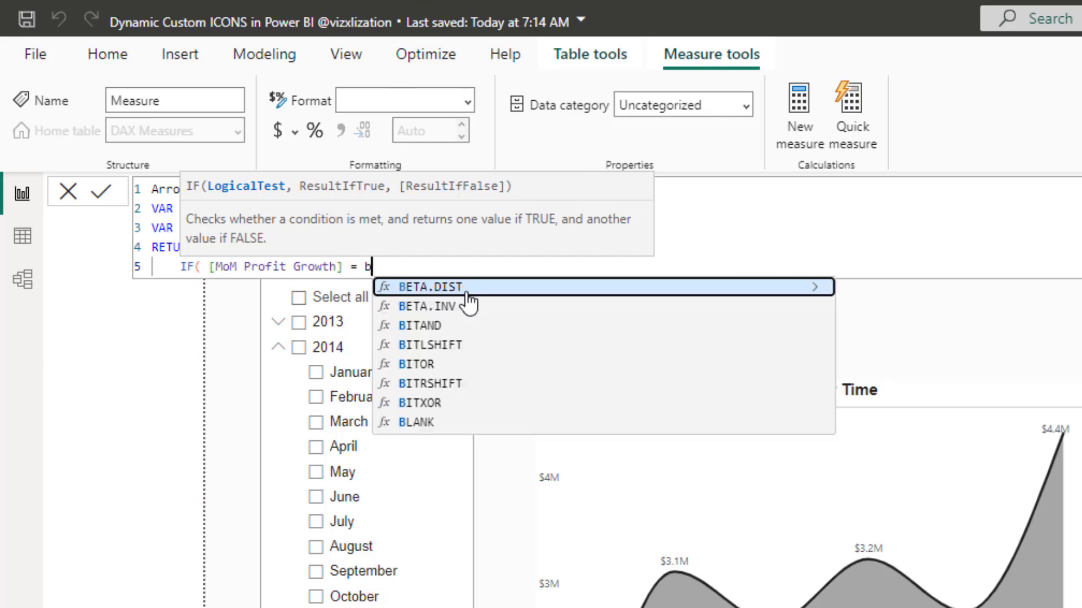
{"action": "key", "text": "Tab"}
{"action": "type", "text": "),"}
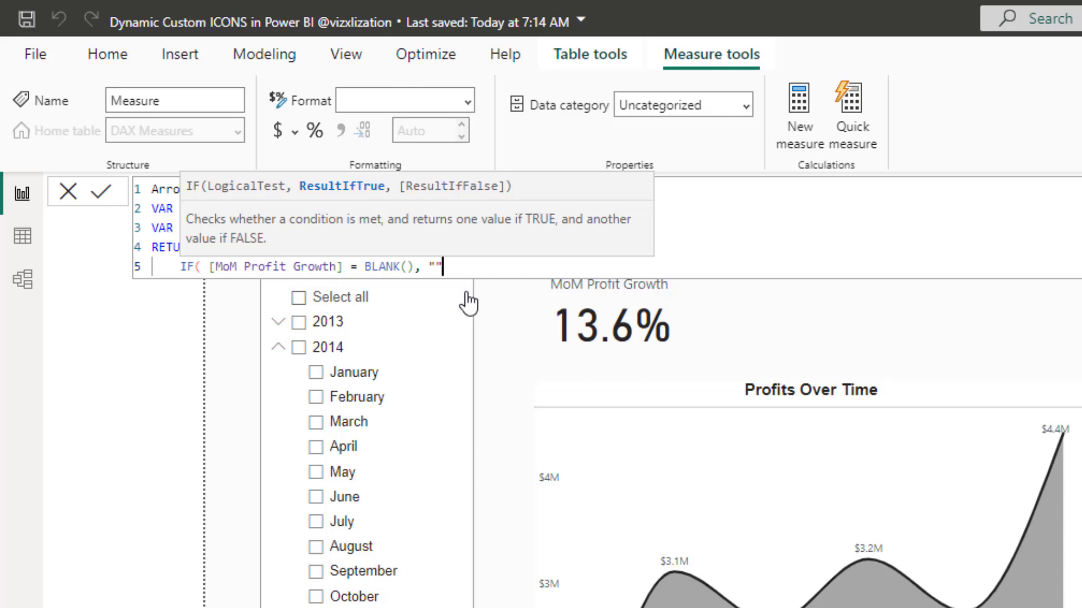
{"action": "type", "text": ","}
{"action": "key", "text": "shift+Return"}
{"action": "key", "text": "Tab"}
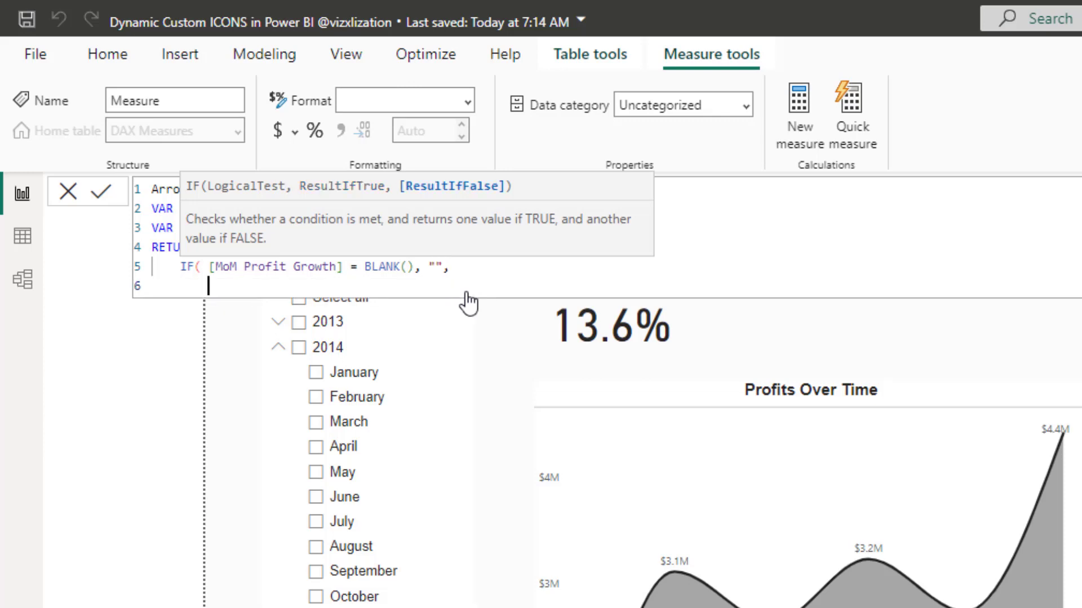
Add the nested IF([MoM Profit Growth] > 0, UpArrow, DownArrow), close the parentheses and commit
{"action": "type", "text": "IF("}
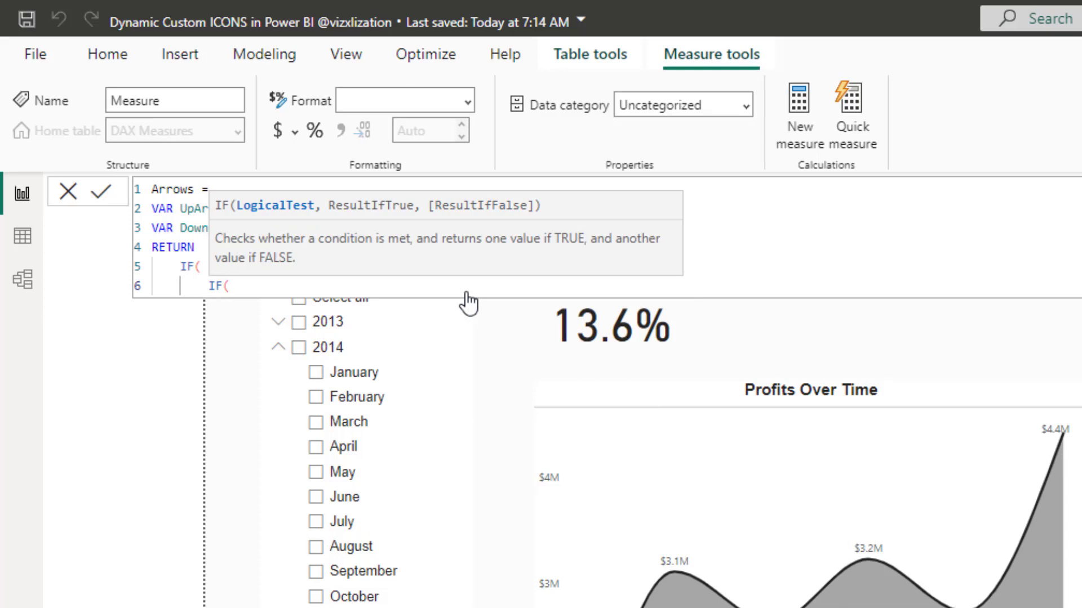
{"action": "type", "text": "mo"}
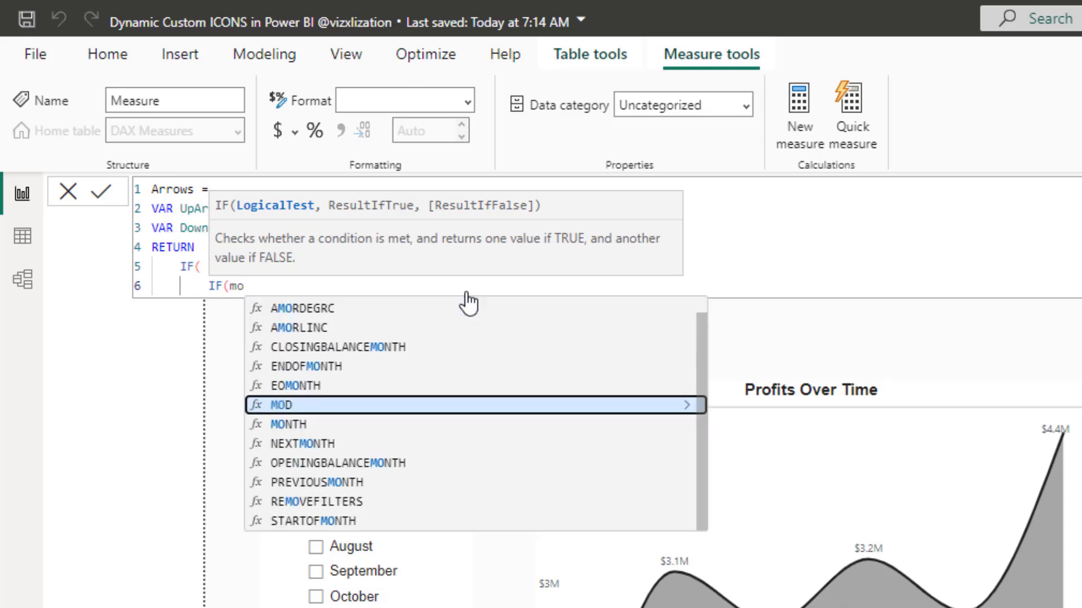
{"action": "type", "text": "m"}
{"action": "key", "text": "Tab"}
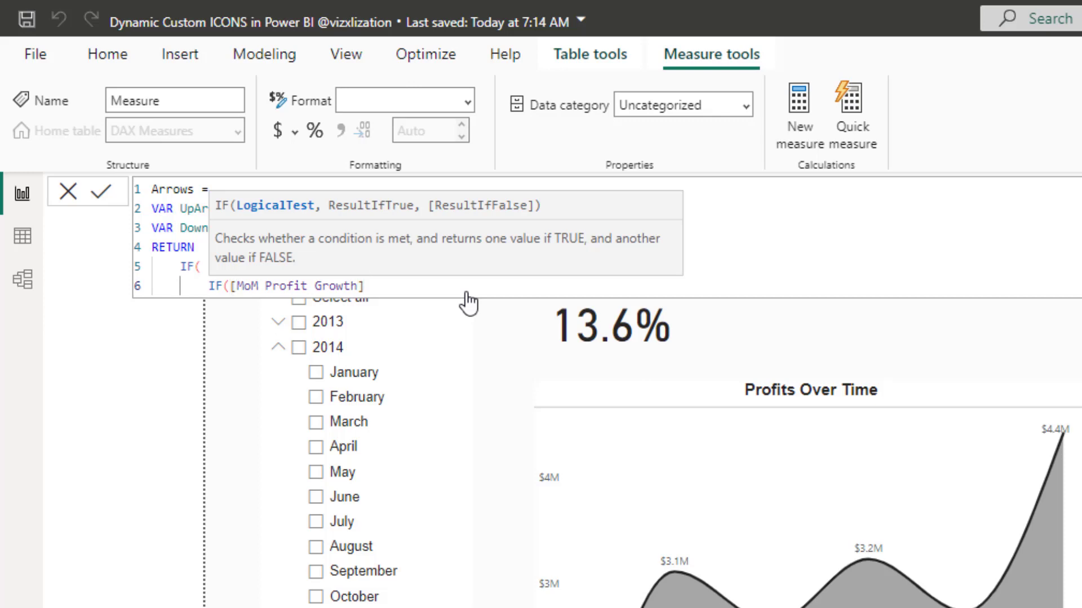
{"action": "type", "text": "> 0, up"}
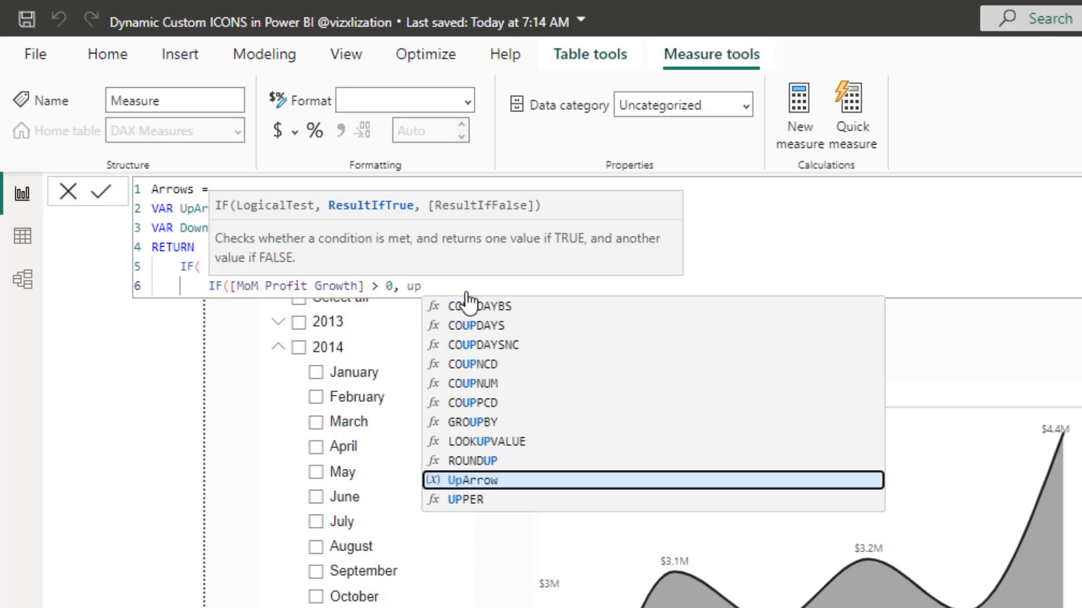
{"action": "key", "text": "Tab"}
{"action": "type", "text": ","}
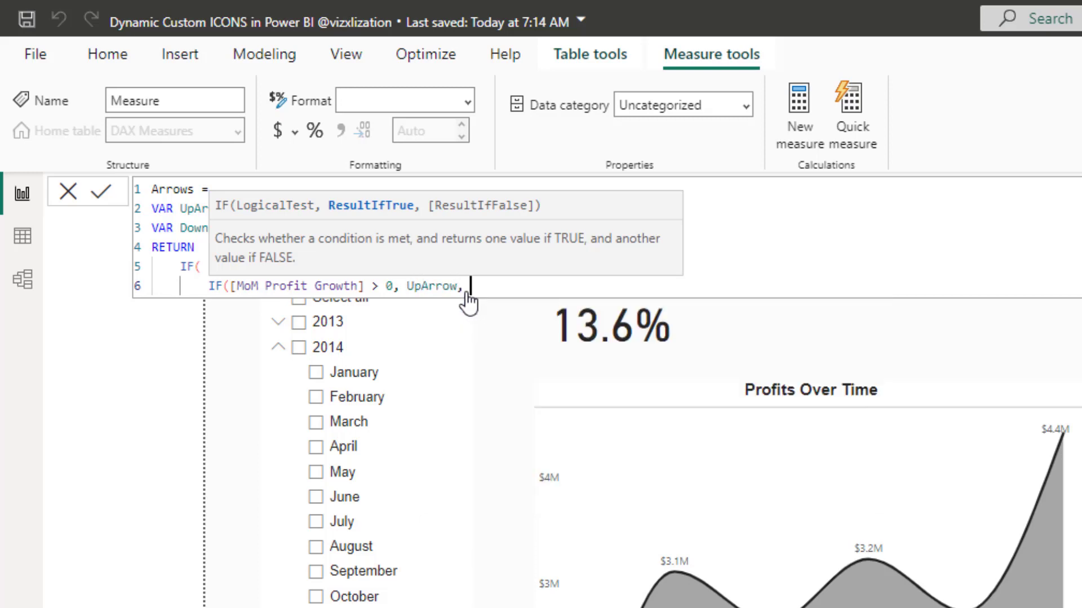
{"action": "type", "text": " dow"}
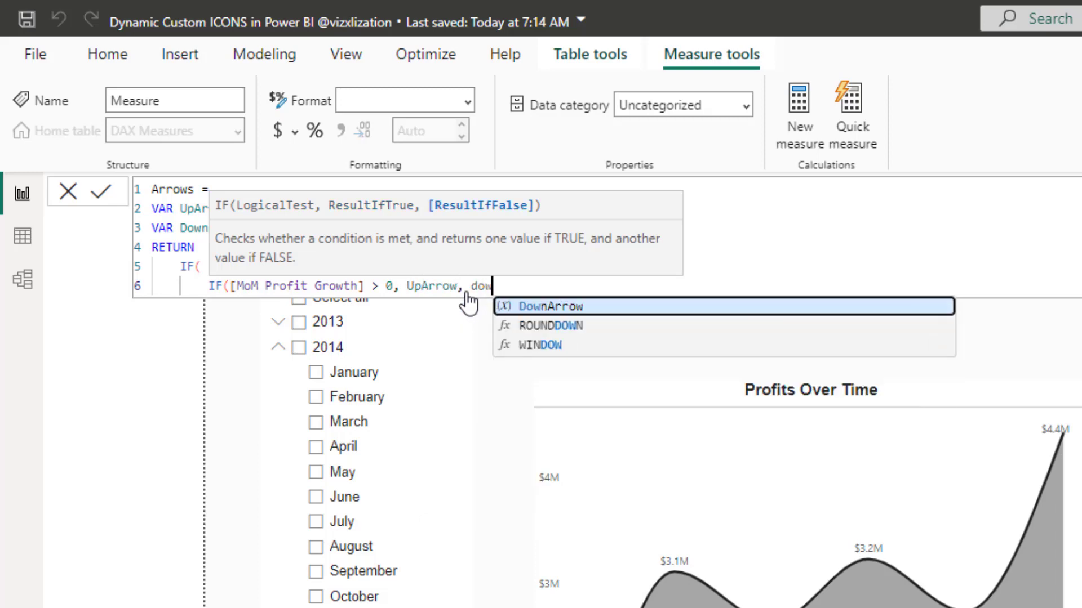
{"action": "key", "text": "Tab"}
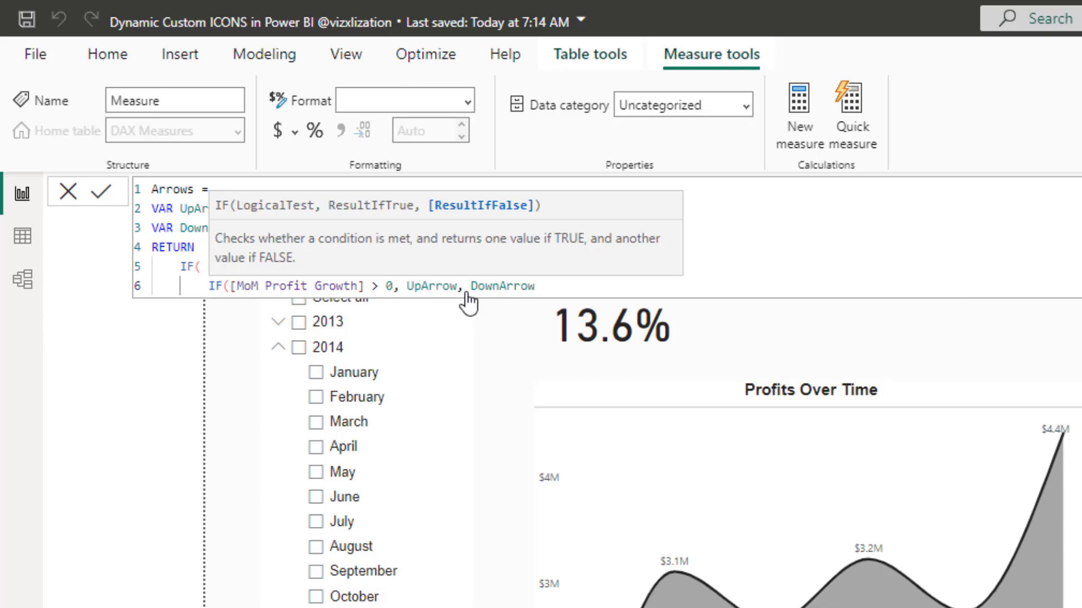
{"action": "type", "text": ")"}
{"action": "key", "text": "shift+Return"}
{"action": "type", "text": ")"}
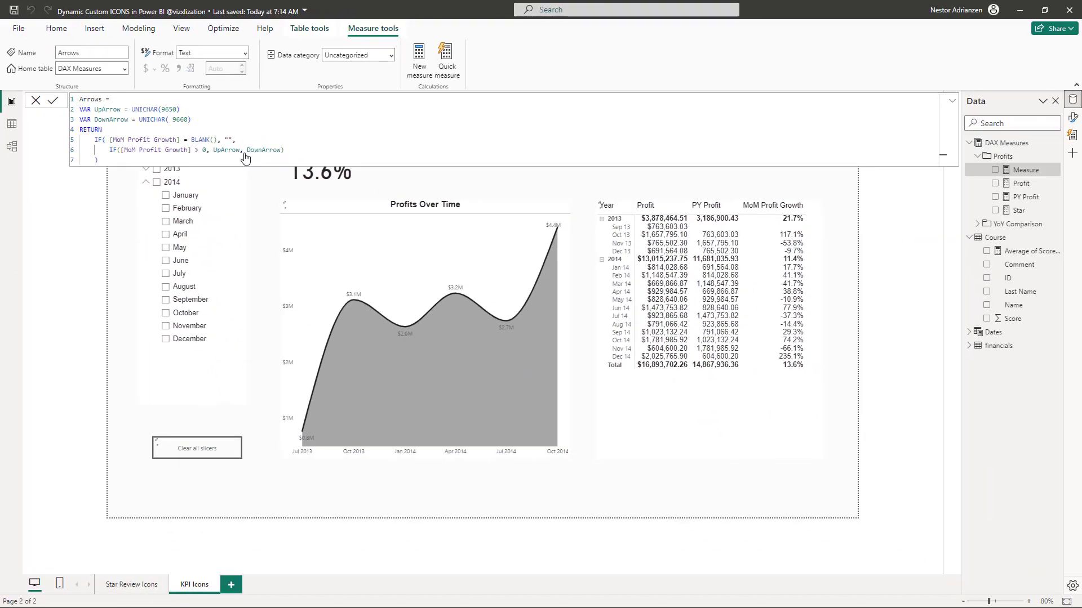
{"action": "key", "text": "Return"}
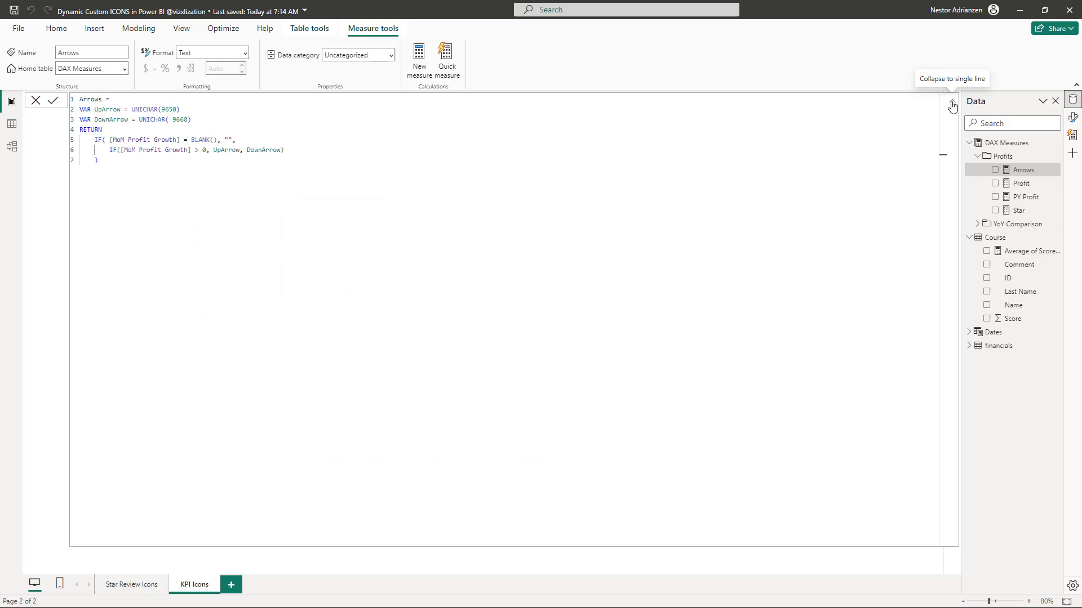
Add the Arrows measure from DAX Measures > Profits to the MoM Profit Growth card
{"action": "left_click", "coordinate": [431, 177]}
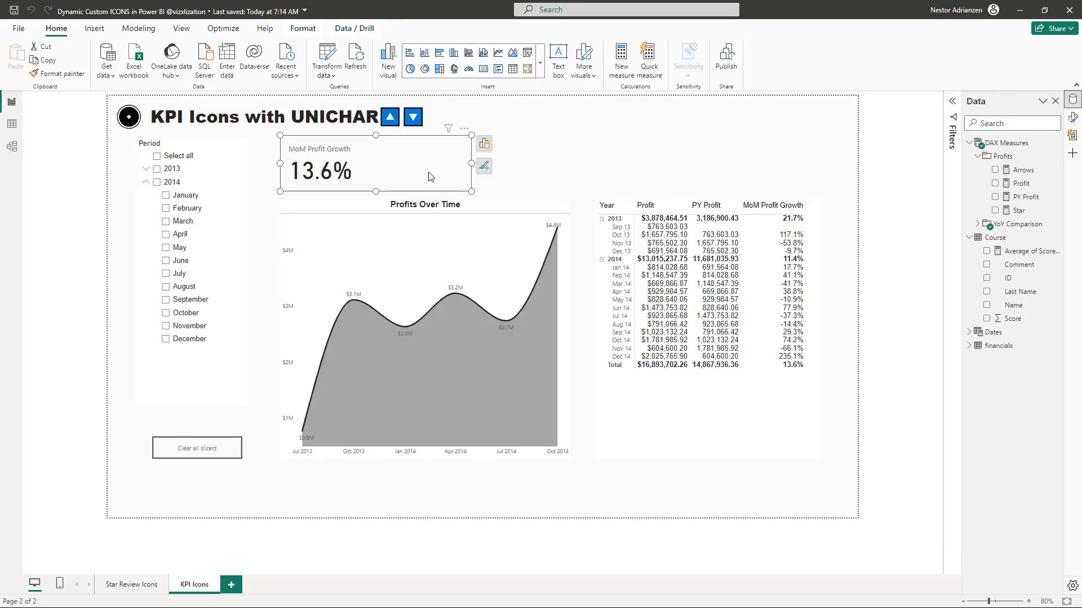
{"action": "left_click", "coordinate": [484, 144]}
{"action": "left_click", "coordinate": [586, 179]}
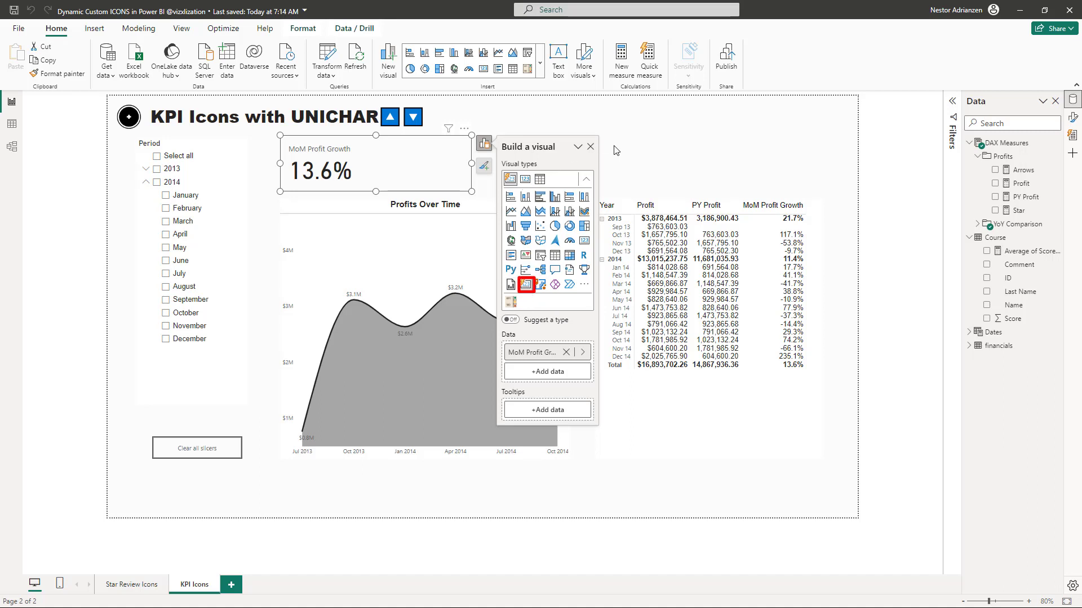
{"action": "key", "text": "Escape"}
{"action": "left_click", "coordinate": [441, 165]}
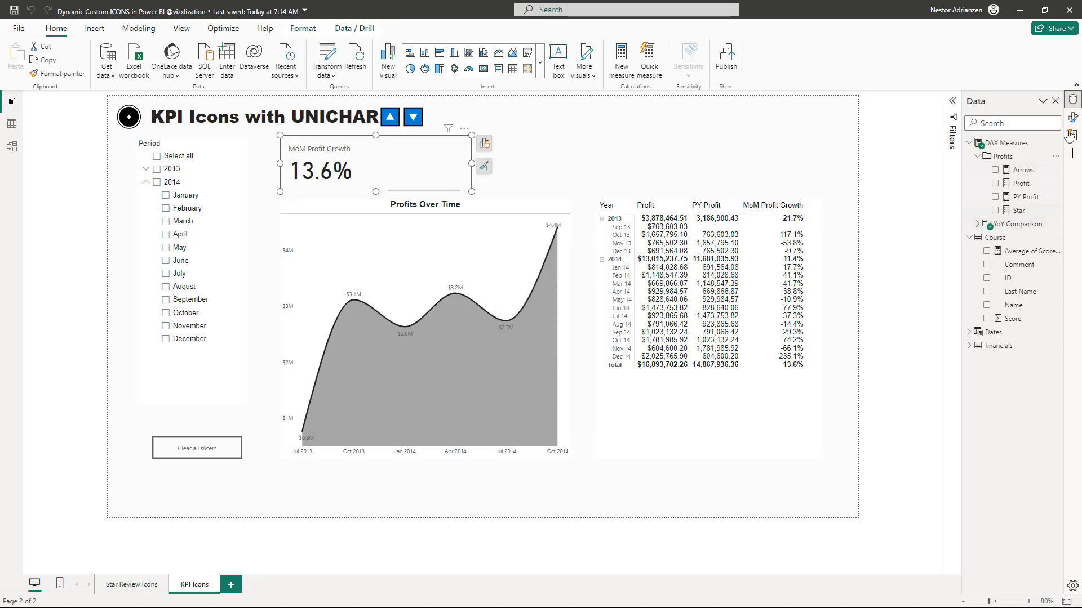
{"action": "left_click", "coordinate": [484, 143]}
{"action": "left_click", "coordinate": [555, 251]}
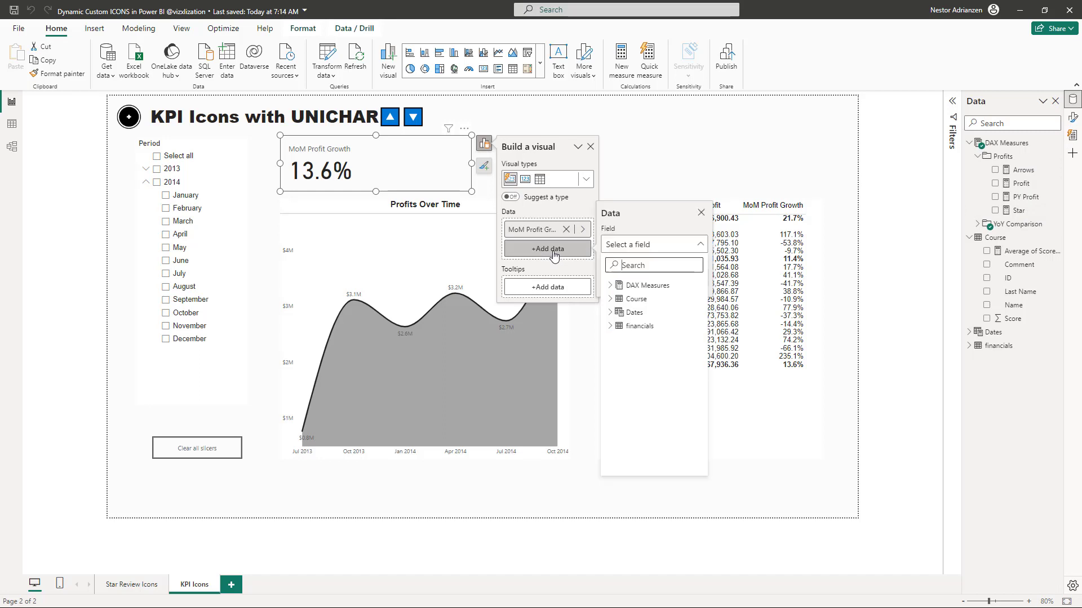
{"action": "left_click", "coordinate": [613, 287]}
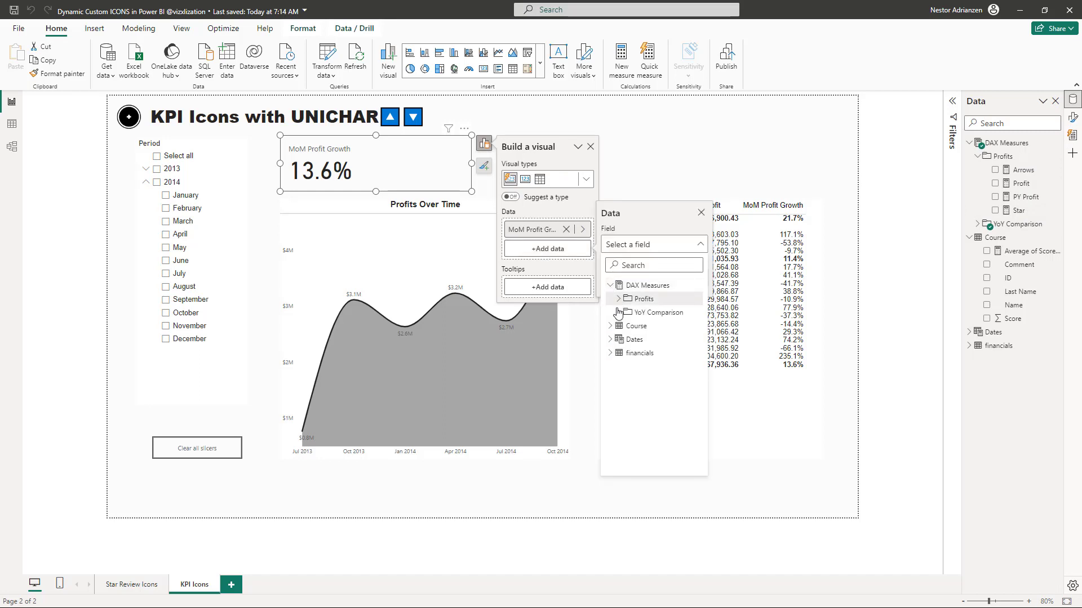
{"action": "left_click", "coordinate": [618, 299]}
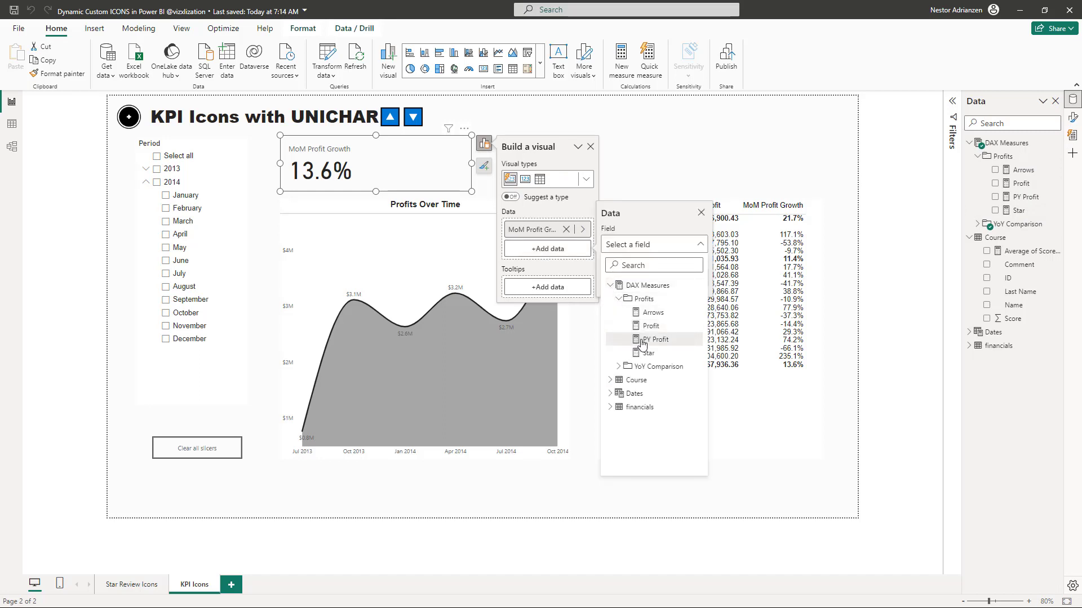
{"action": "left_click", "coordinate": [662, 317]}
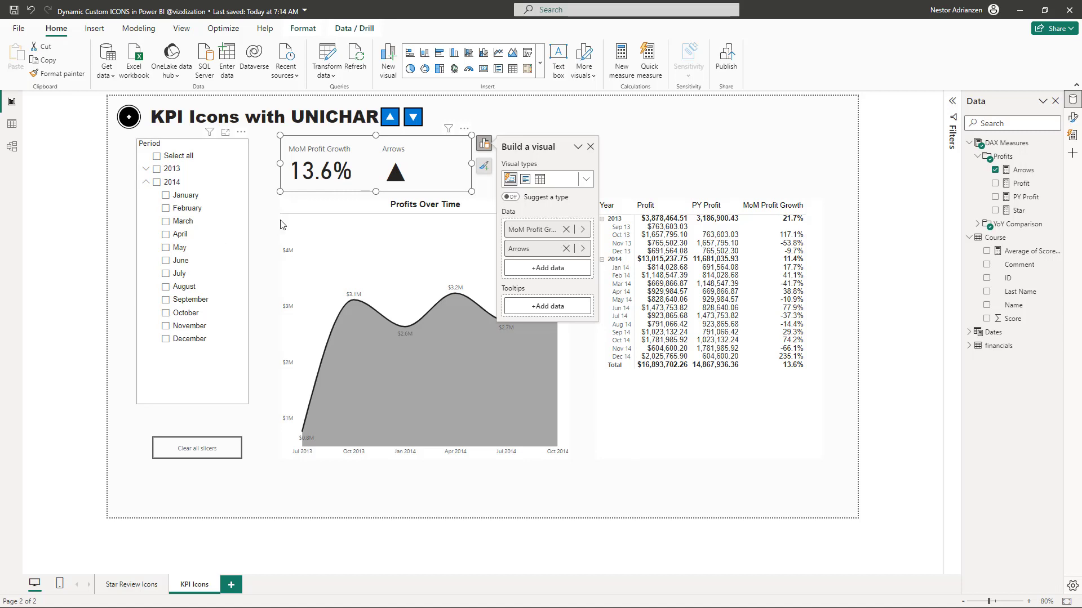
Test the card's arrow by filtering the slicer to May 2014 and clearing it again
{"action": "left_click", "coordinate": [645, 165]}
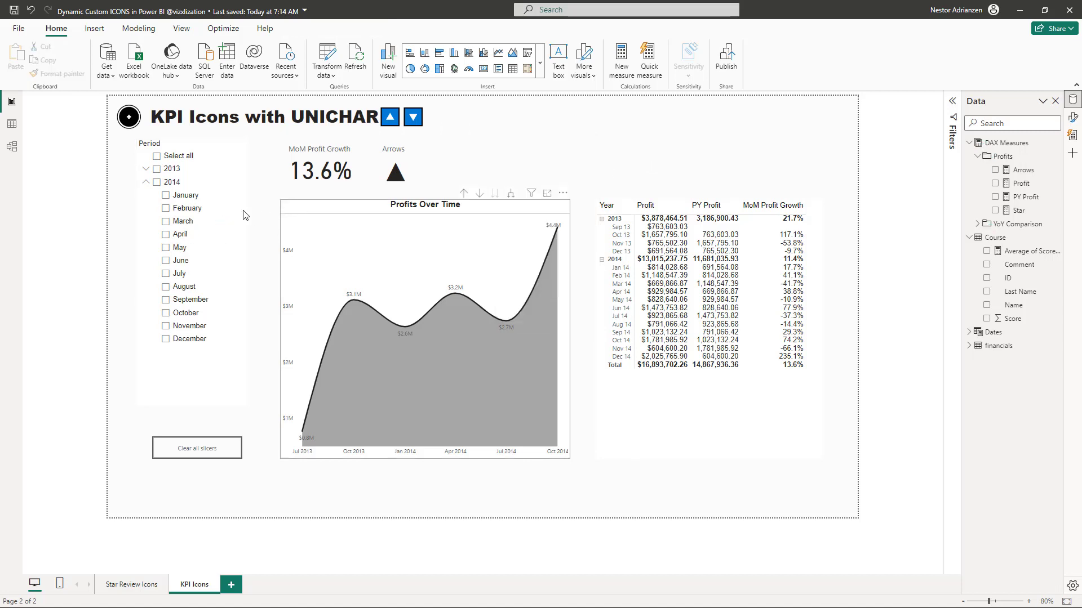
{"action": "left_click", "coordinate": [166, 248]}
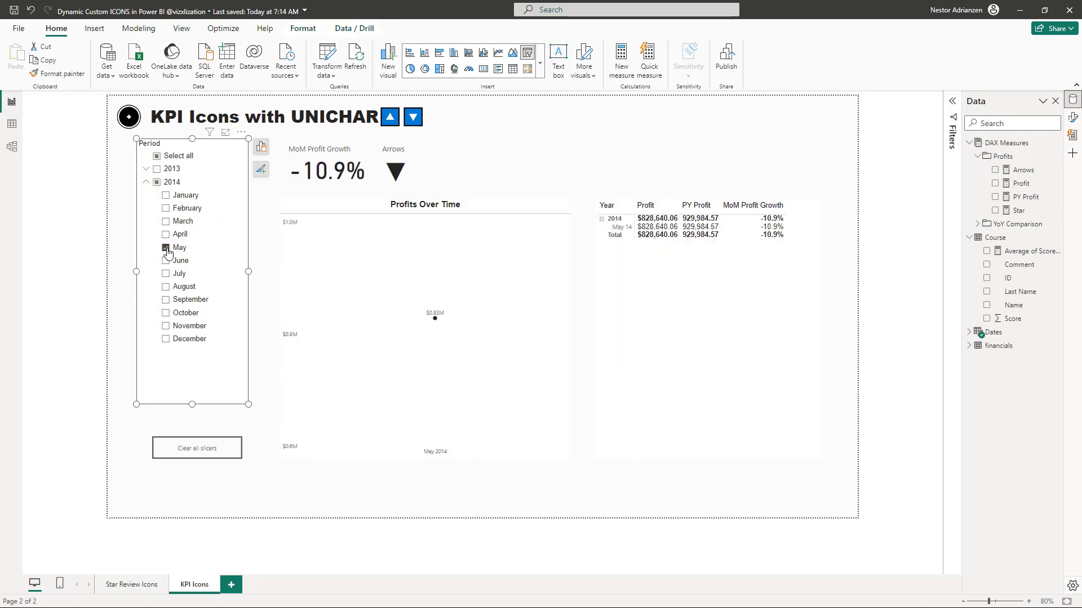
{"action": "left_click", "coordinate": [166, 248]}
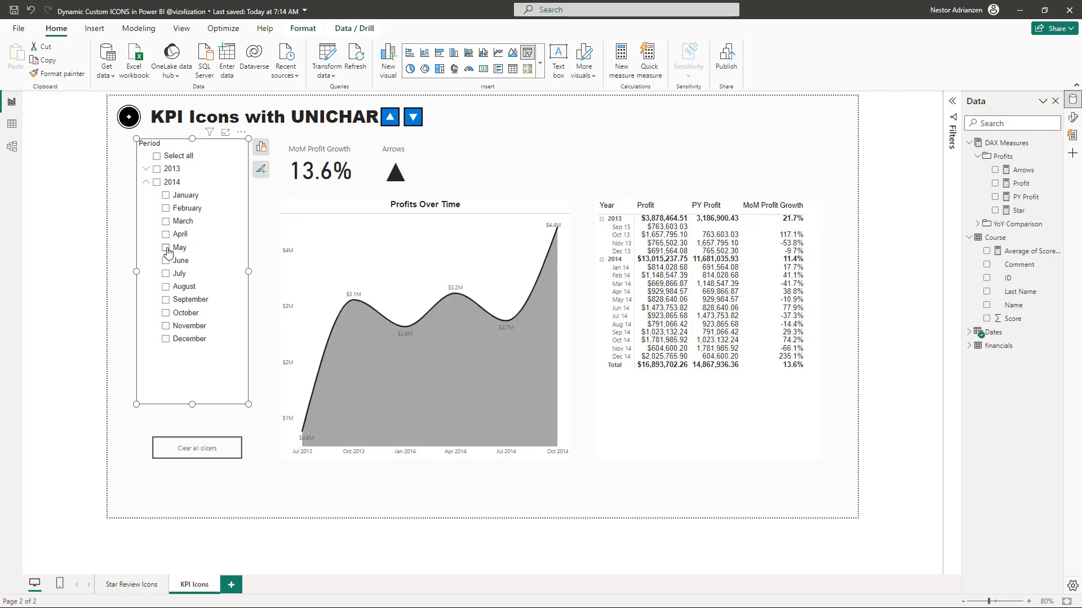
{"action": "left_click", "coordinate": [445, 165]}
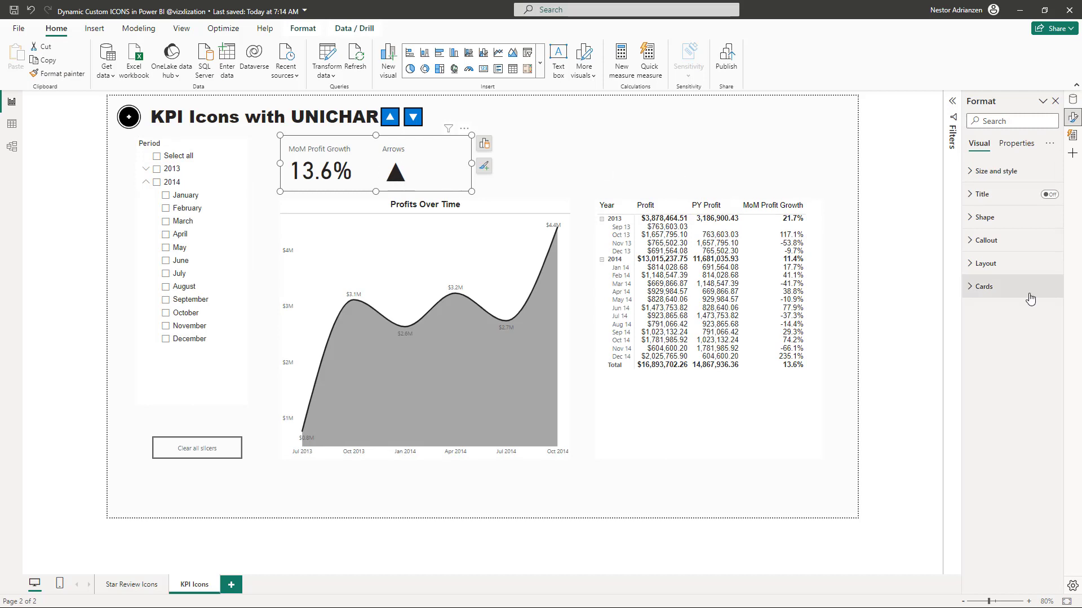
Turn off the Callout label for the Arrows series and narrow the card slightly
{"action": "left_click", "coordinate": [969, 241]}
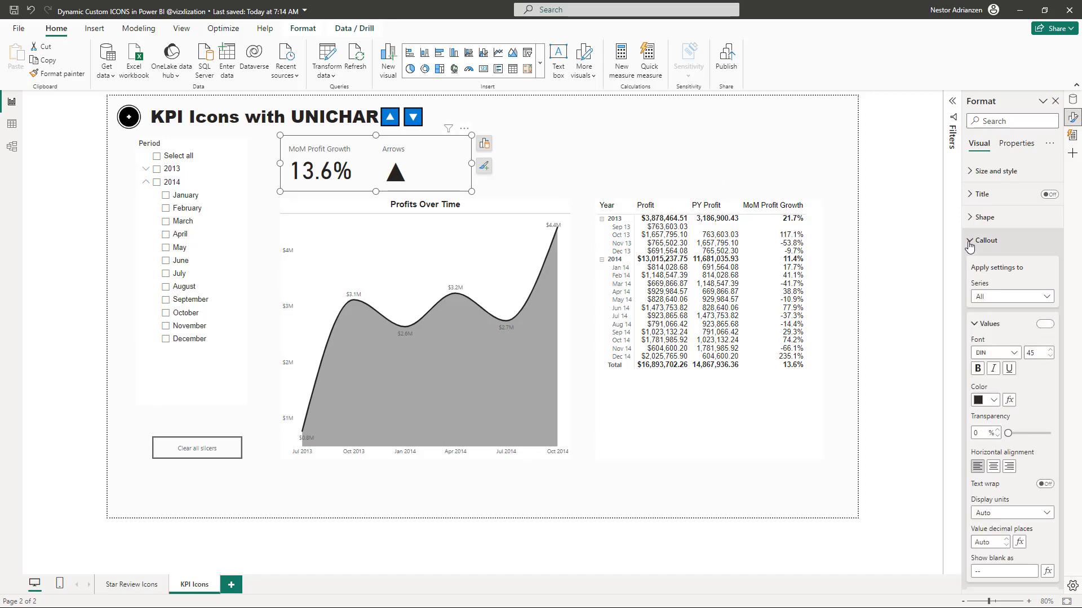
{"action": "left_click", "coordinate": [1017, 297]}
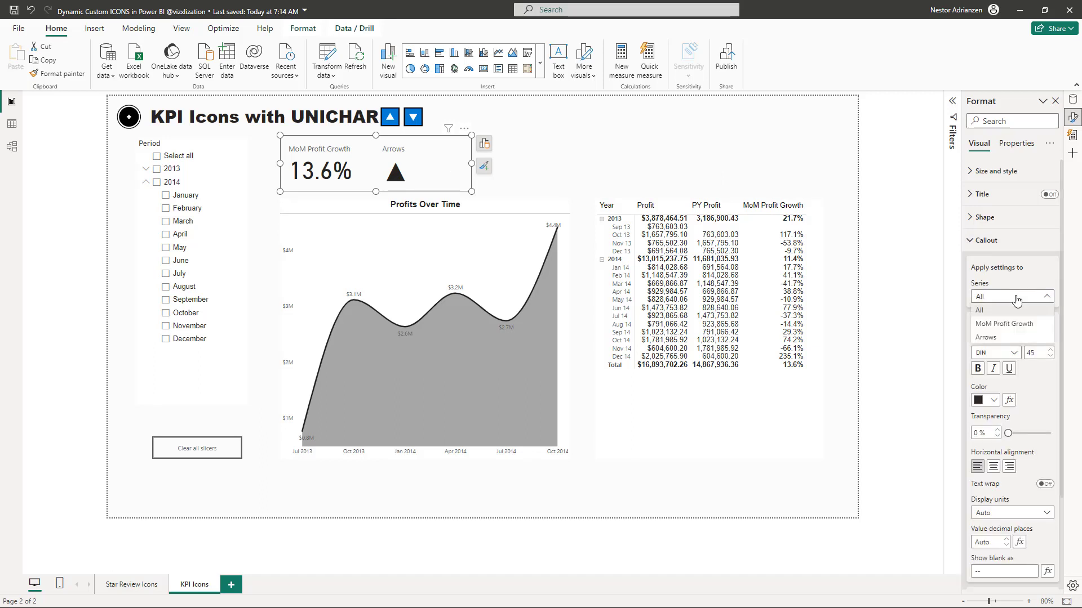
{"action": "left_click", "coordinate": [991, 337]}
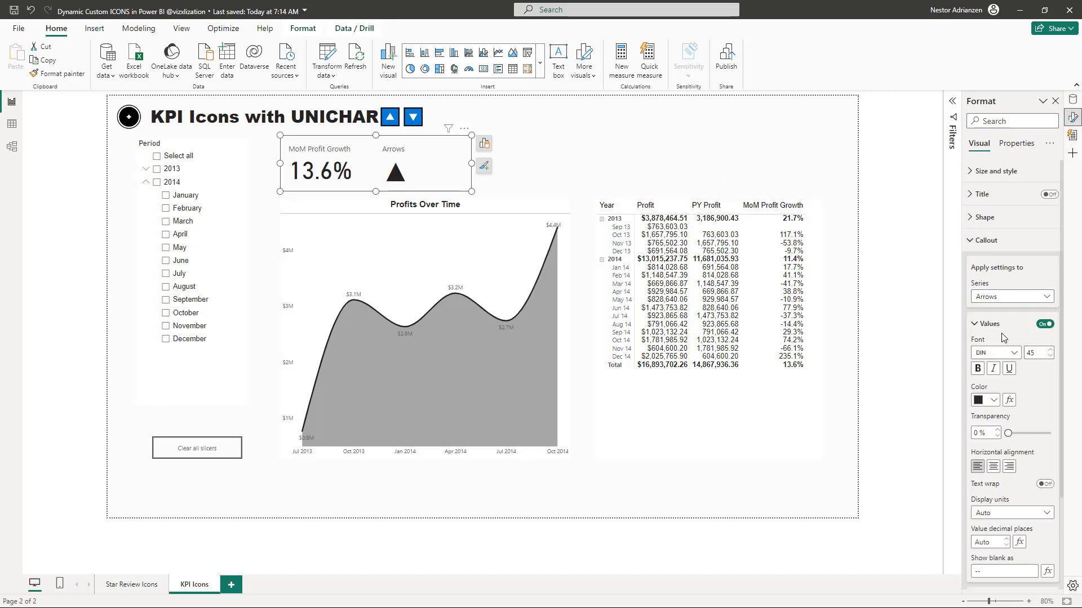
{"action": "scroll", "coordinate": [1004, 336], "scroll_direction": "down", "scroll_amount": 2}
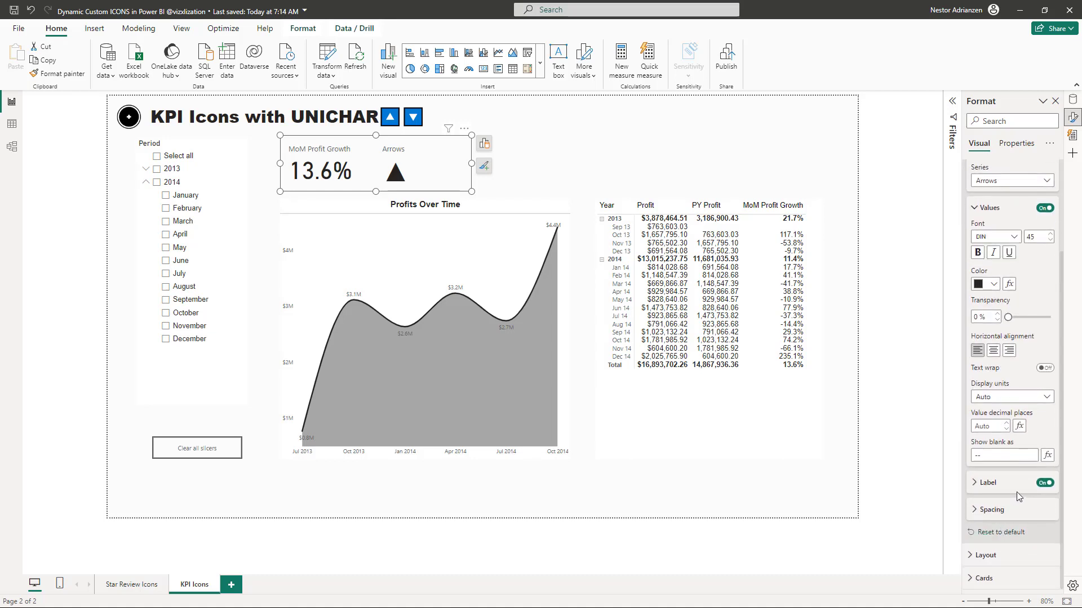
{"action": "left_click", "coordinate": [1046, 485]}
{"action": "left_click_drag", "start_coordinate": [470, 174], "coordinate": [462, 174]}
{"action": "key", "text": "Escape"}
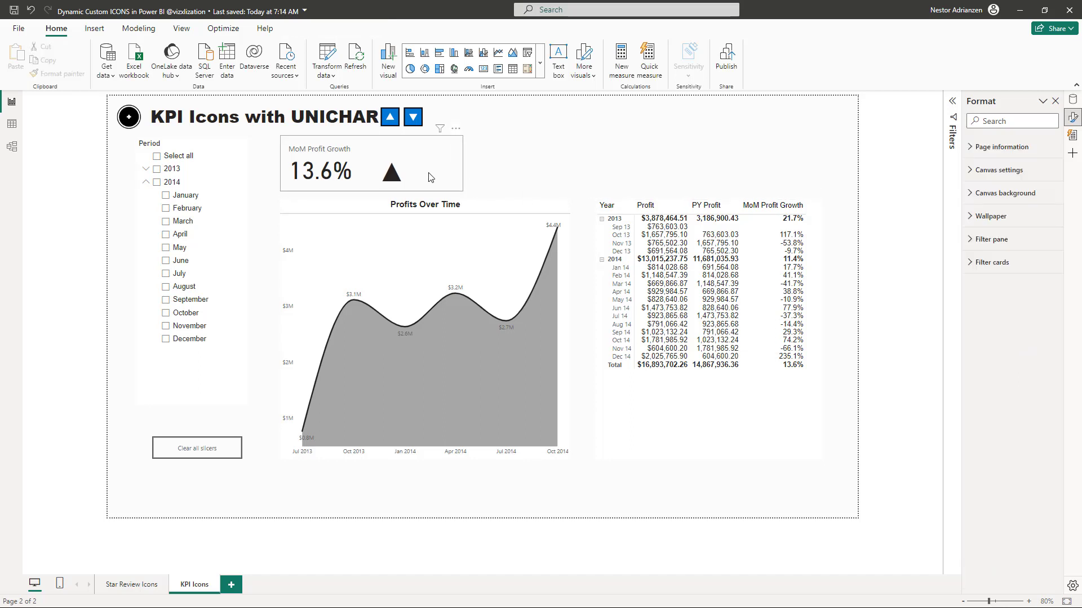
{"action": "left_click", "coordinate": [166, 287]}
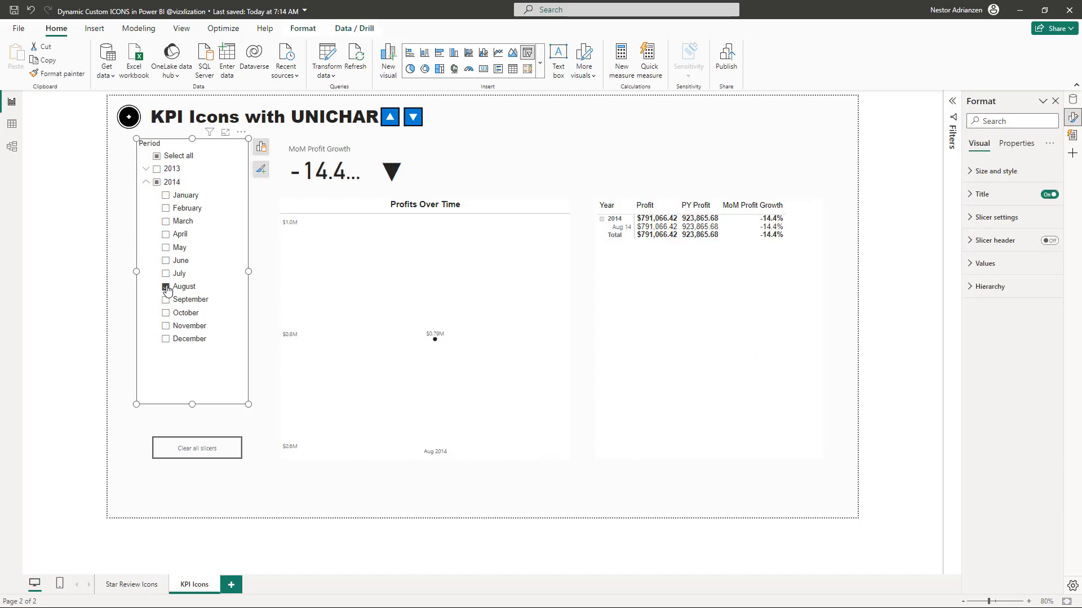
{"action": "left_click", "coordinate": [461, 164]}
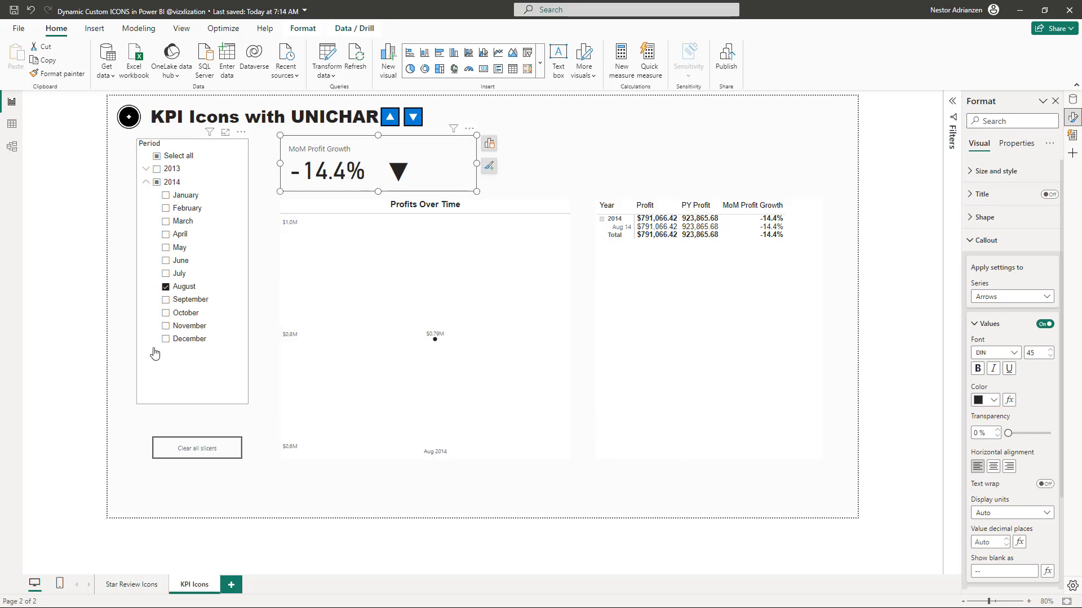
{"action": "left_click", "coordinate": [165, 287]}
{"action": "left_click", "coordinate": [165, 299]}
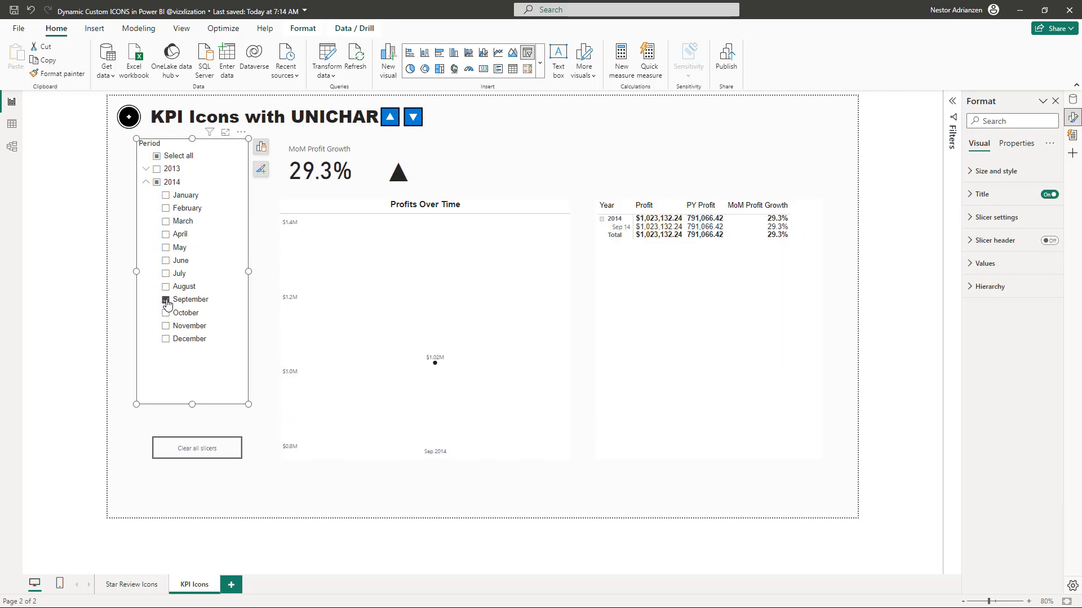
{"action": "left_click", "coordinate": [165, 299]}
{"action": "left_click", "coordinate": [166, 326]}
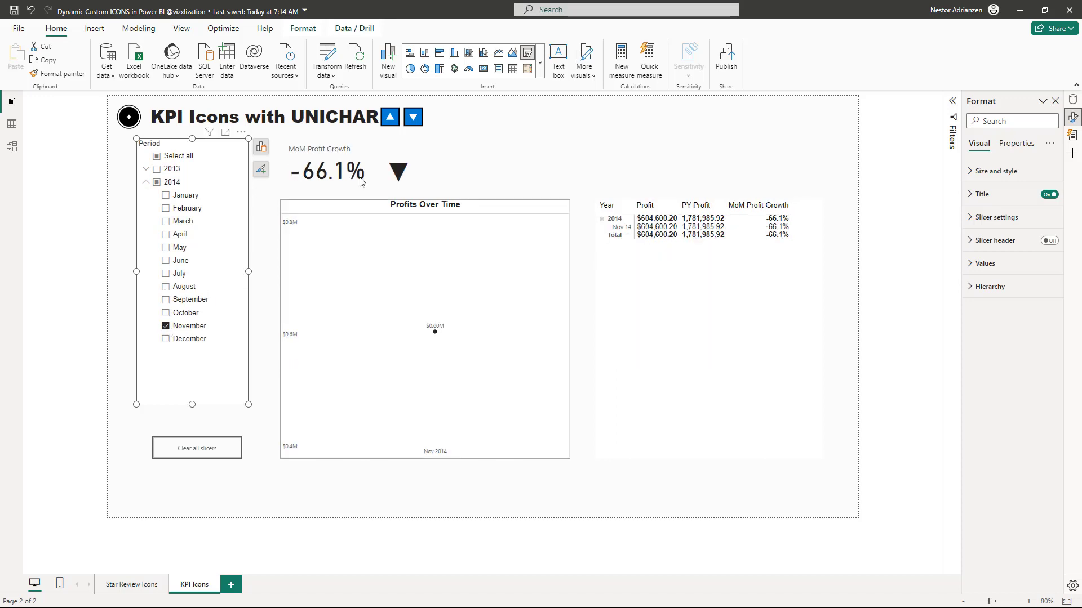
{"action": "left_click", "coordinate": [166, 327]}
{"action": "left_click", "coordinate": [612, 171]}
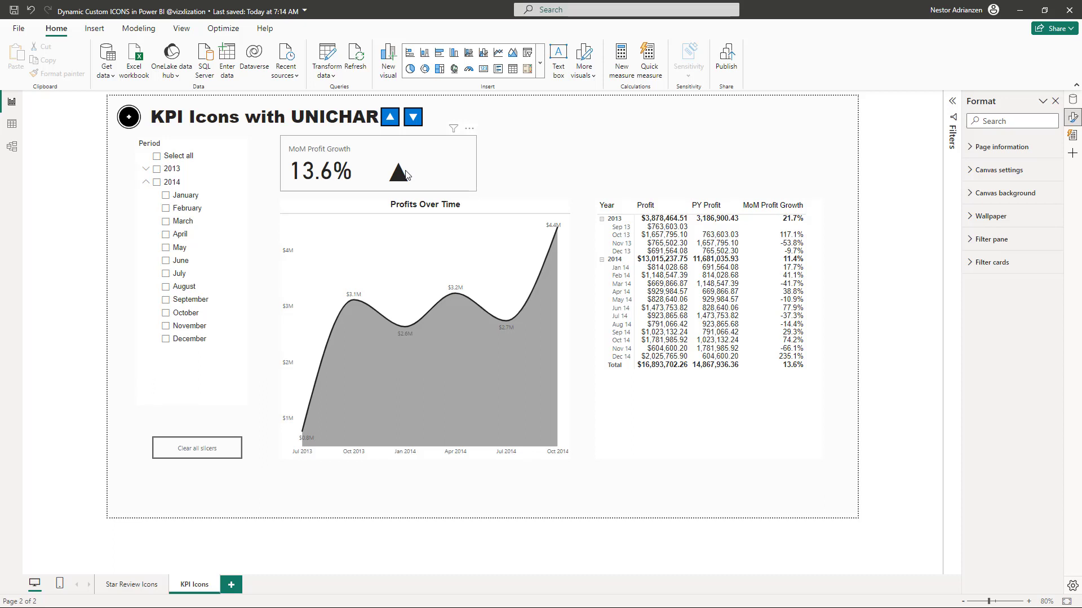
Create the measure Icon Color = IF([MoM Profit Growth] > 0, "Green", "Red") in Profits
{"action": "left_click", "coordinate": [1073, 99]}
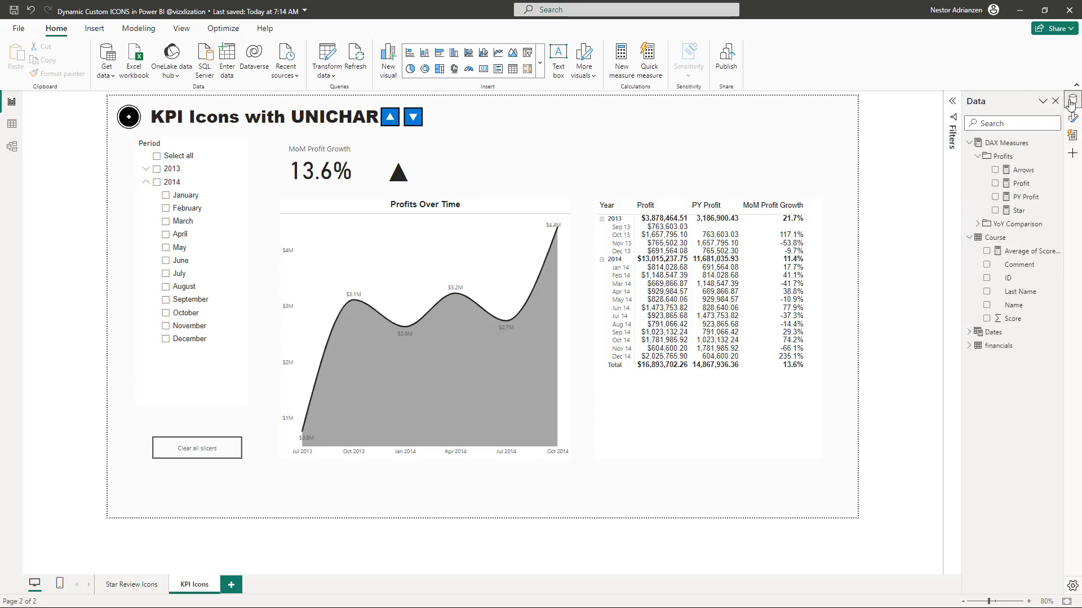
{"action": "right_click", "coordinate": [1027, 173]}
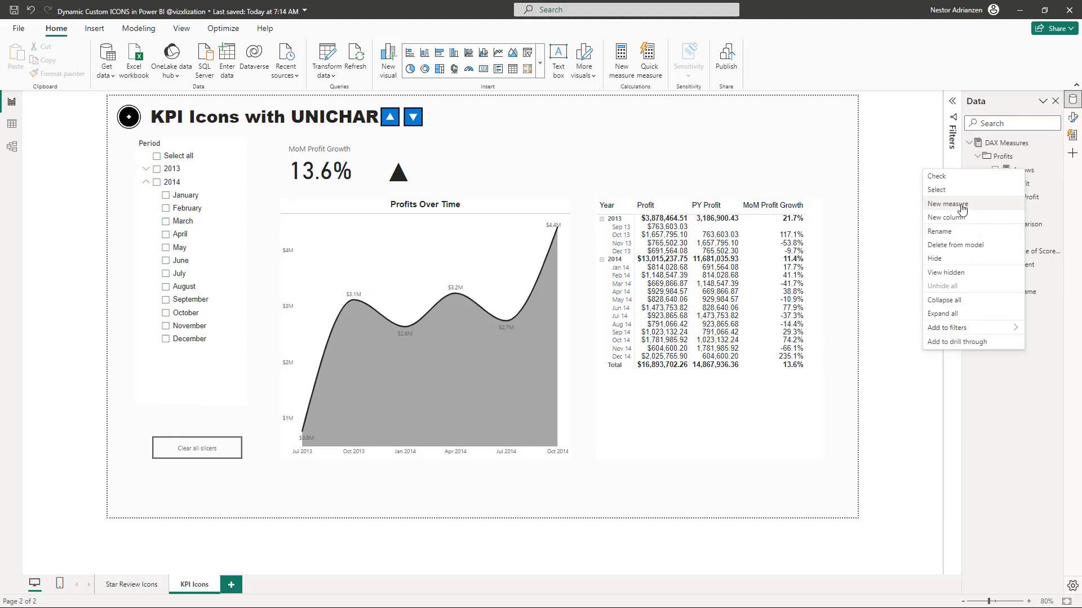
{"action": "key", "text": "Escape"}
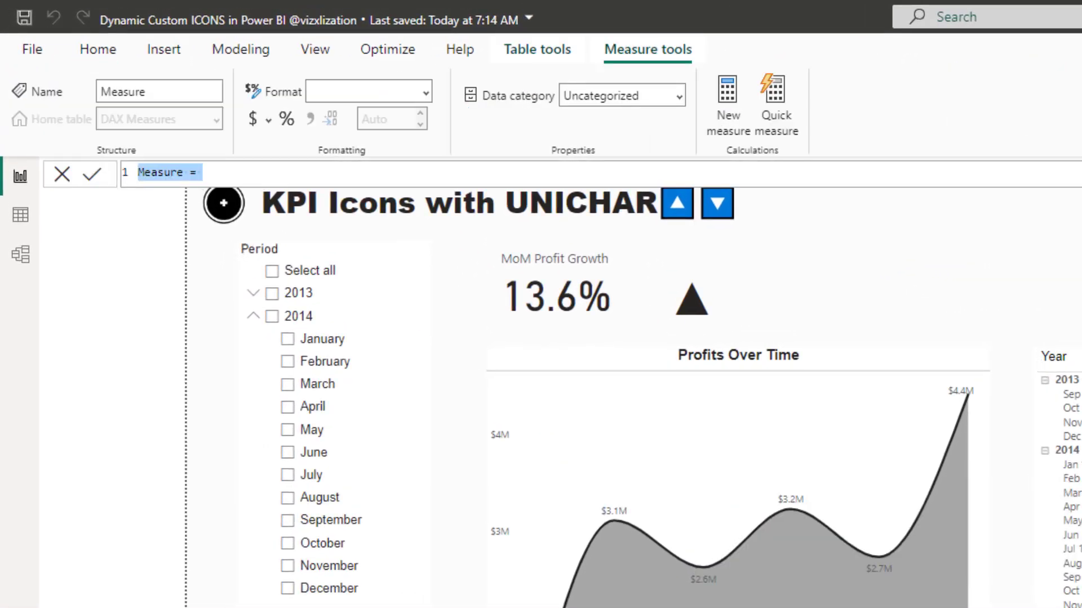
{"action": "type", "text": "Icon Color ="}
{"action": "key", "text": "shift+Return"}
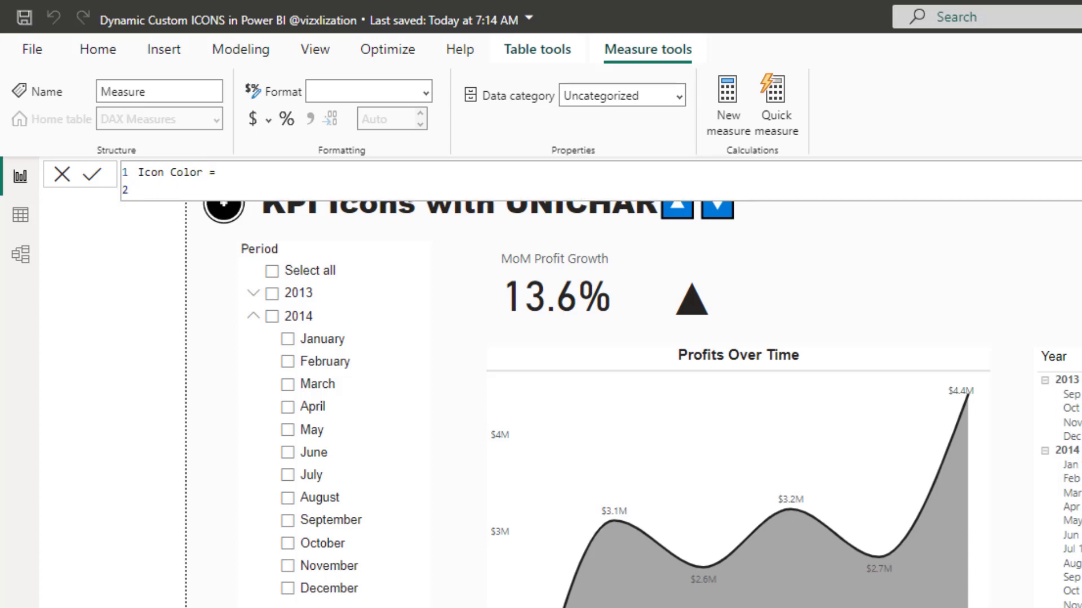
{"action": "type", "text": "IF("}
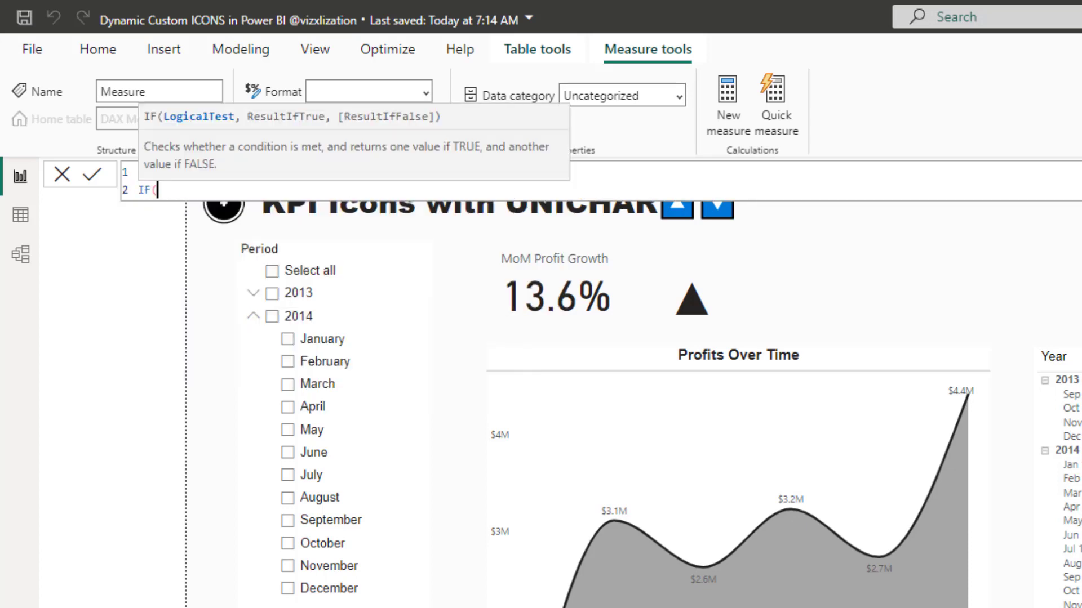
{"action": "type", "text": " mom"}
{"action": "key", "text": "Tab"}
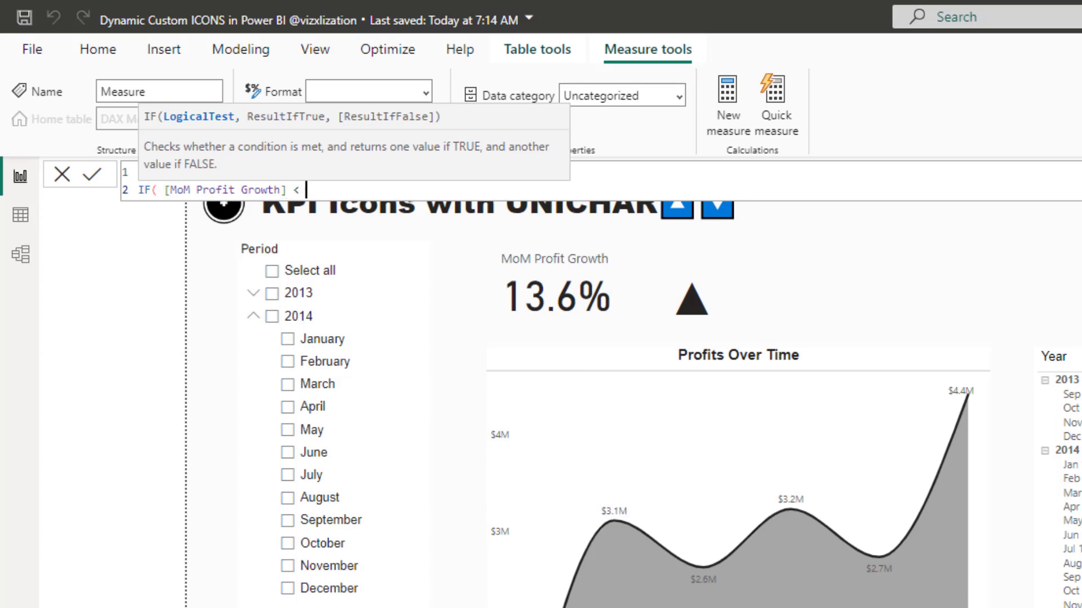
{"action": "key", "text": "BackSpace"}
{"action": "key", "text": "BackSpace"}
{"action": "type", "text": "> 0, \"Green"}
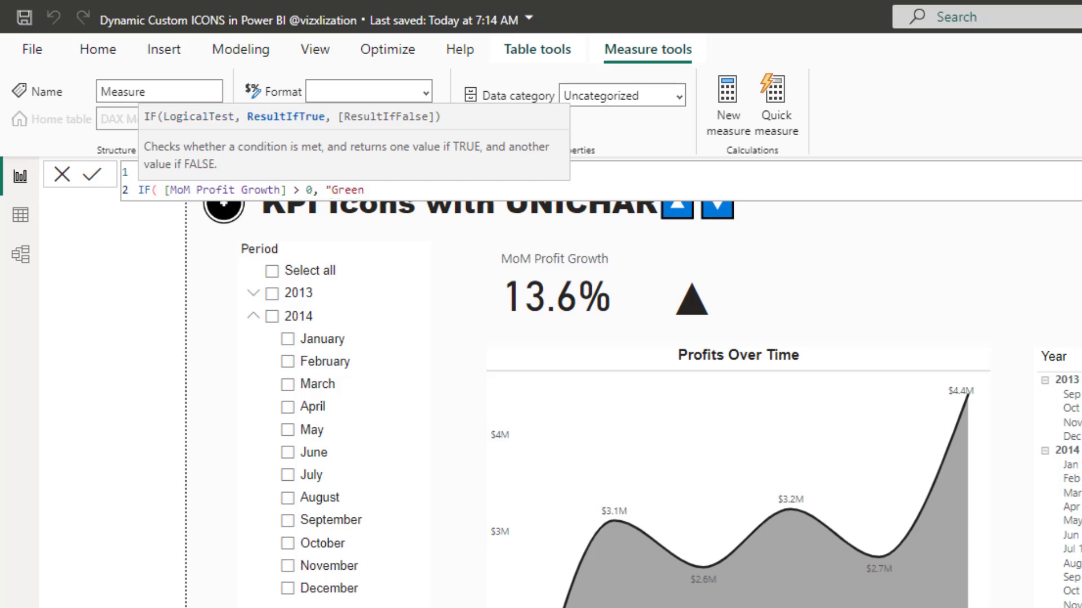
{"action": "type", "text": "\", \"Red\")"}
{"action": "key", "text": "Return"}
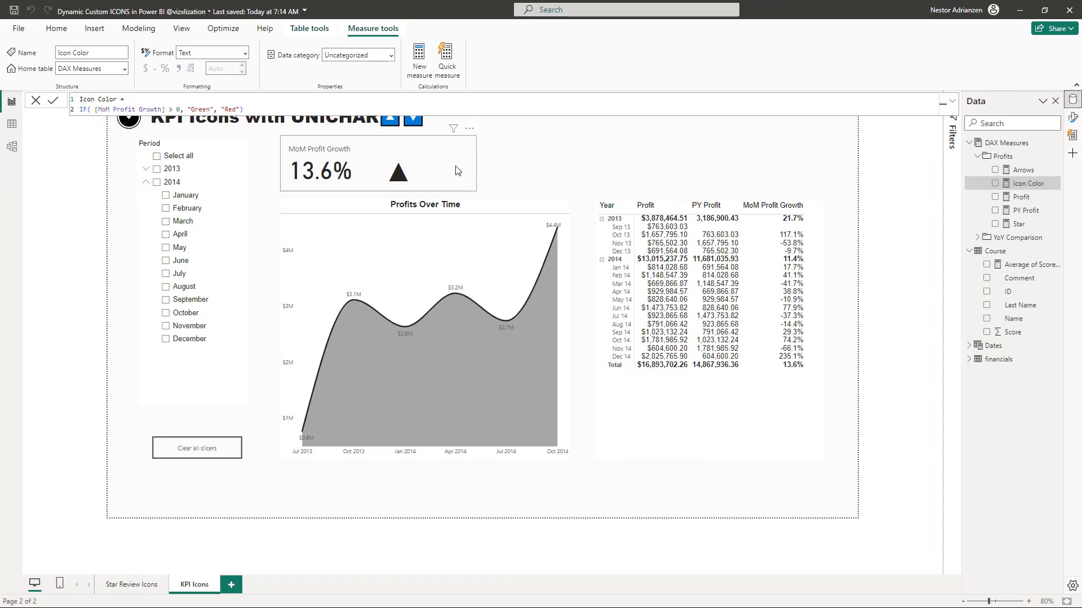
Colour the card's callout value by Field value using the Icon Color measure from DAX Measures > Profits
{"action": "left_click", "coordinate": [461, 166]}
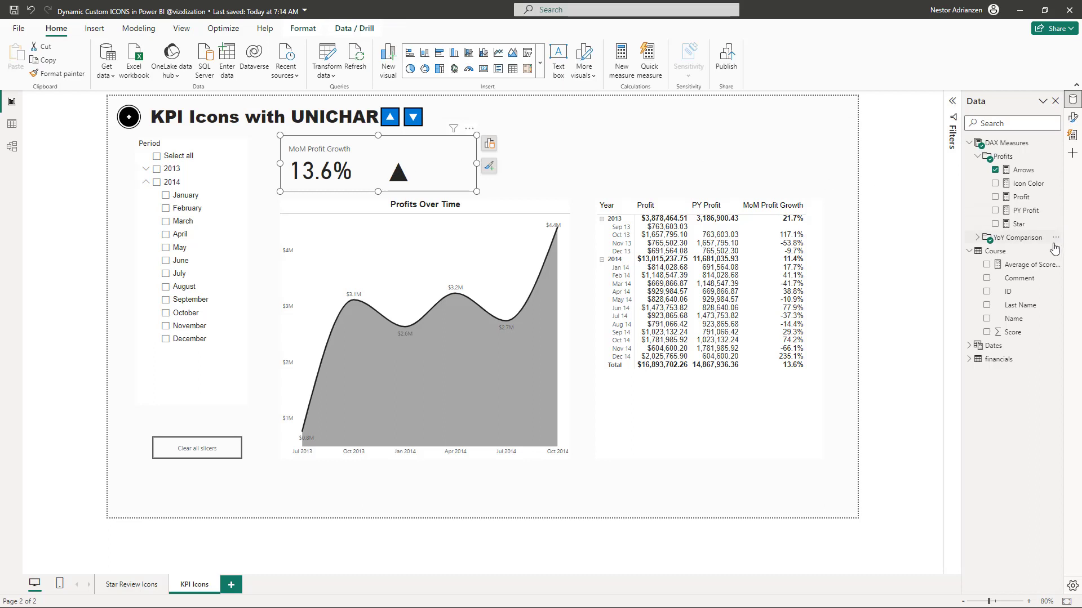
{"action": "left_click", "coordinate": [1074, 121]}
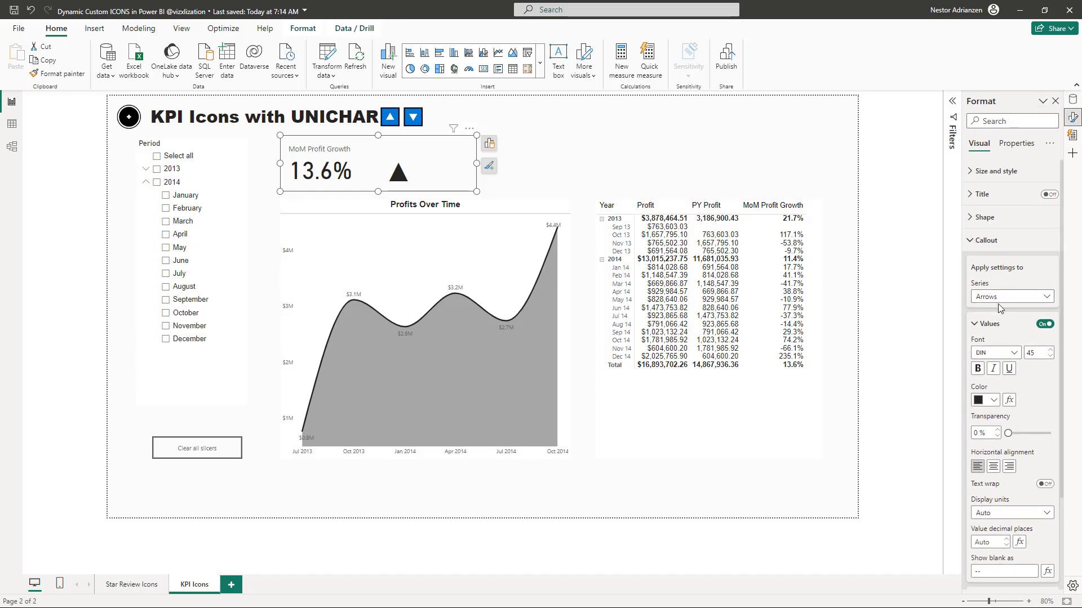
{"action": "scroll", "coordinate": [1003, 306], "scroll_direction": "down", "scroll_amount": 1}
{"action": "scroll", "coordinate": [1003, 306], "scroll_direction": "down", "scroll_amount": 2}
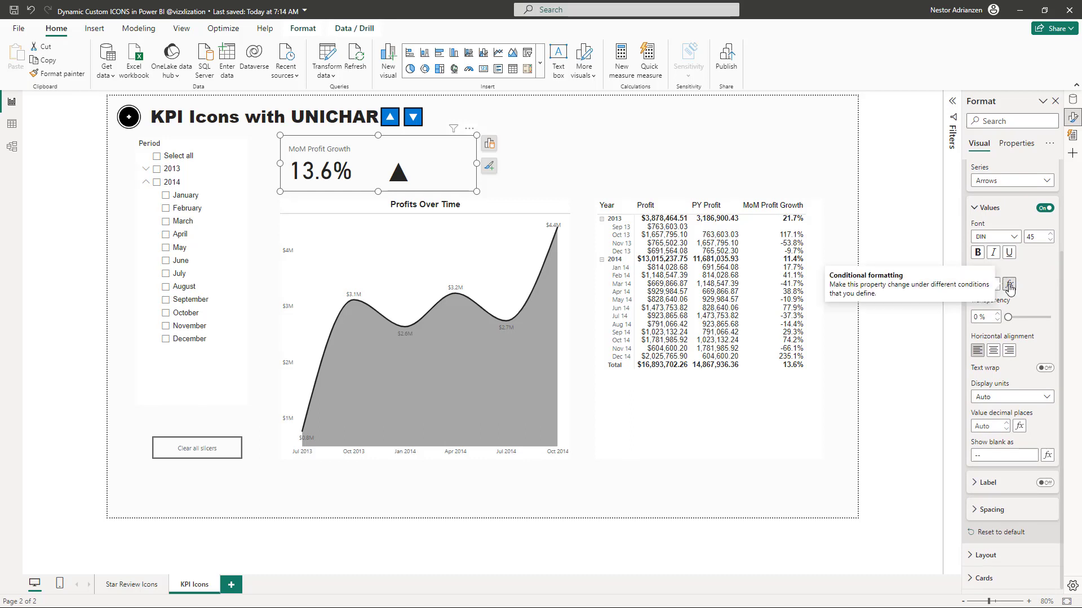
{"action": "left_click", "coordinate": [1009, 286]}
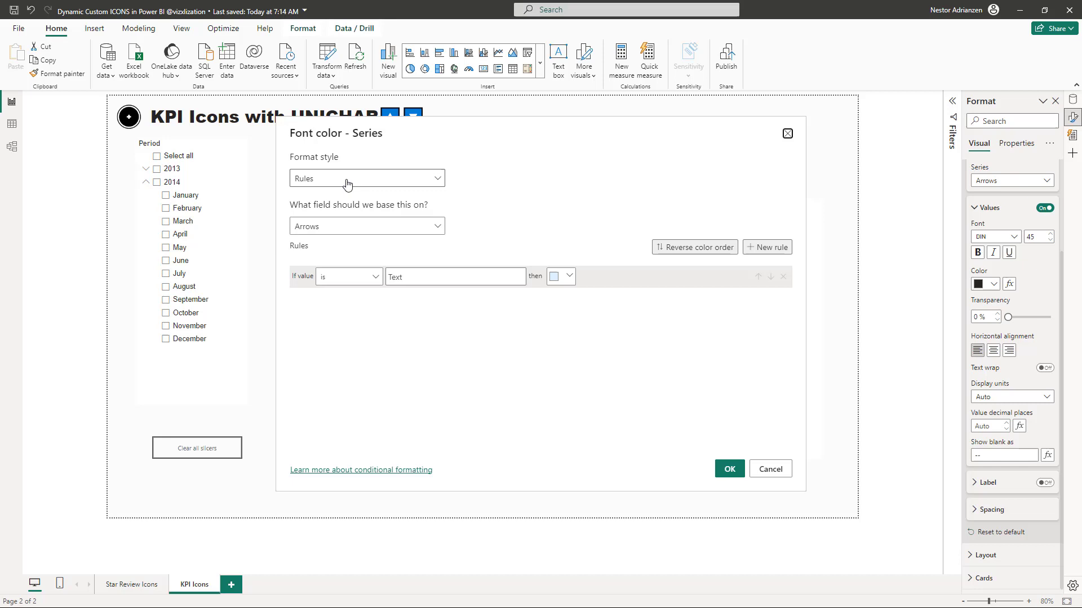
{"action": "left_click", "coordinate": [415, 180]}
{"action": "left_click", "coordinate": [361, 234]}
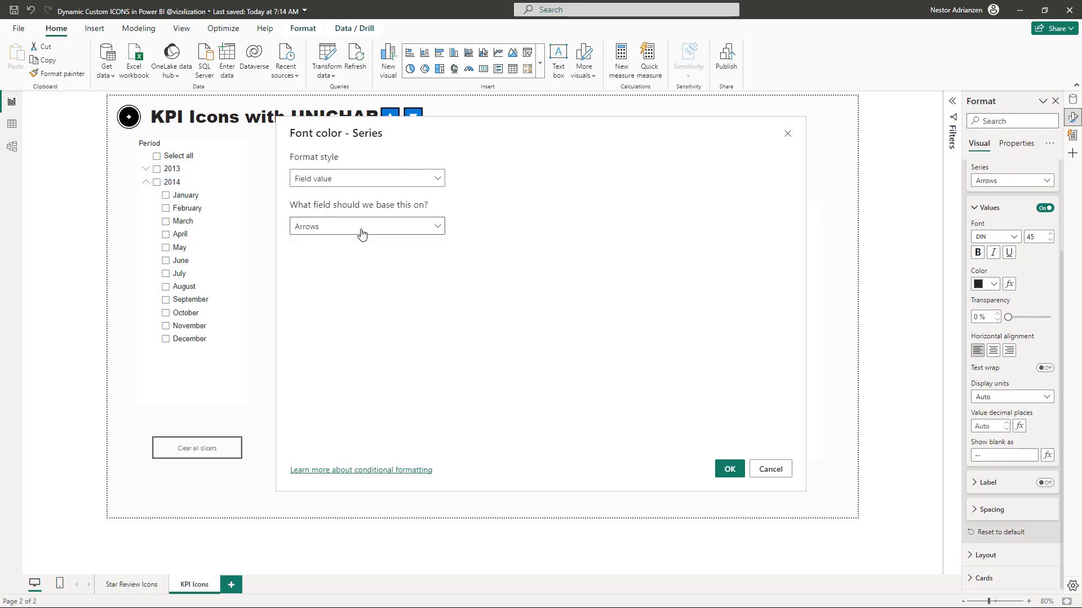
{"action": "left_click", "coordinate": [363, 229]}
{"action": "left_click", "coordinate": [298, 266]}
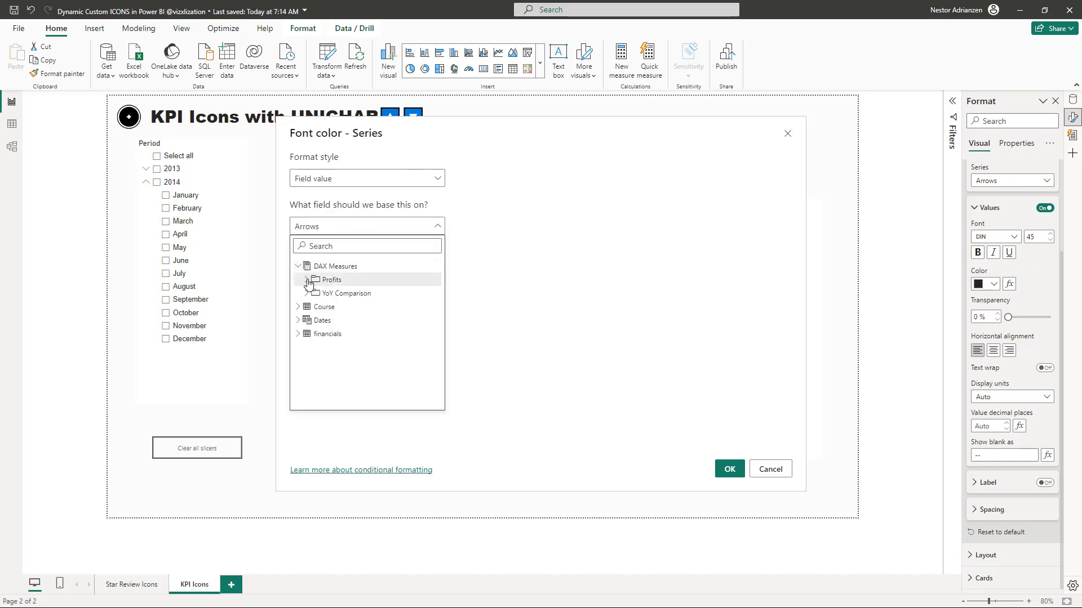
{"action": "left_click", "coordinate": [306, 280]}
{"action": "left_click", "coordinate": [337, 308]}
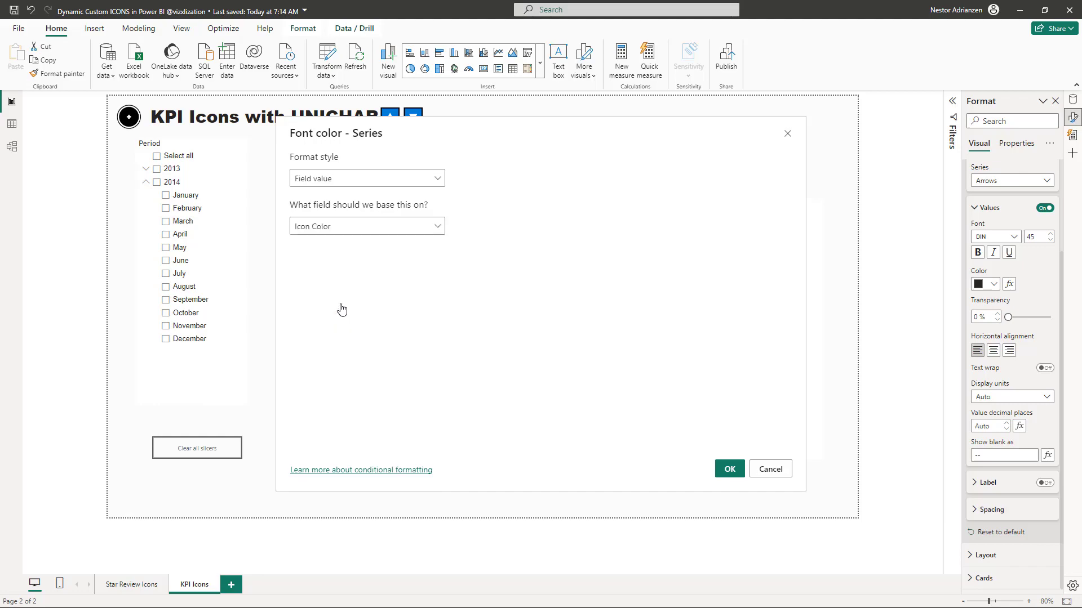
{"action": "left_click", "coordinate": [729, 469]}
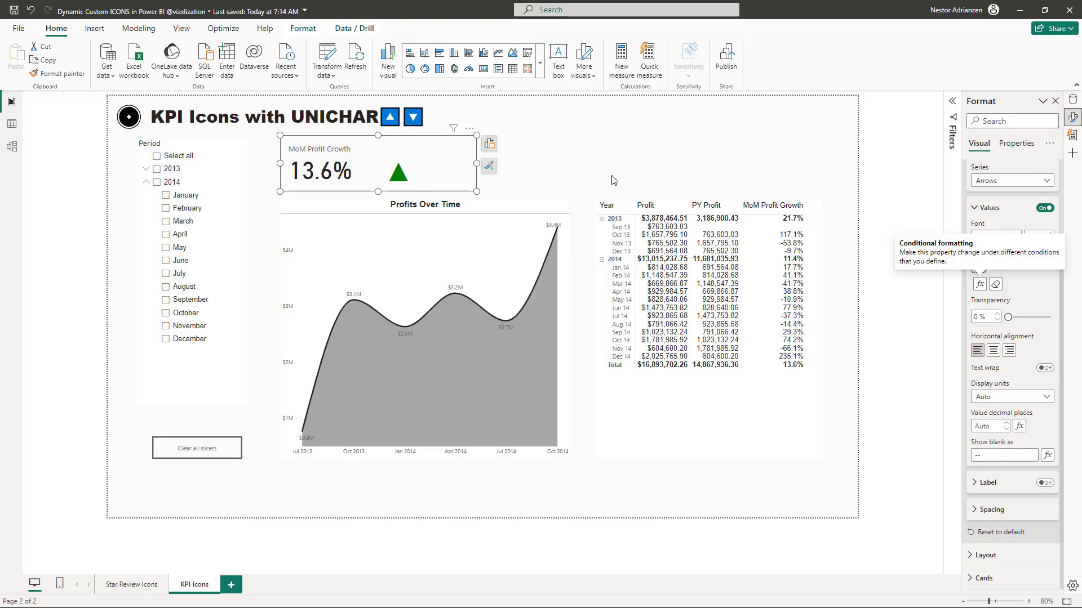
{"action": "left_click", "coordinate": [613, 179]}
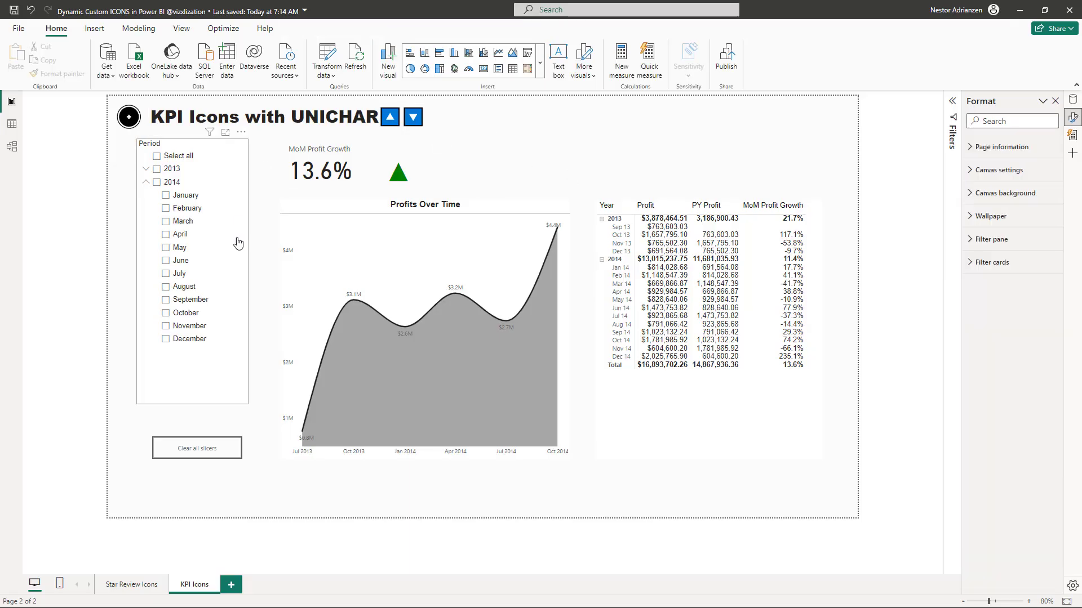
{"action": "left_click", "coordinate": [165, 287]}
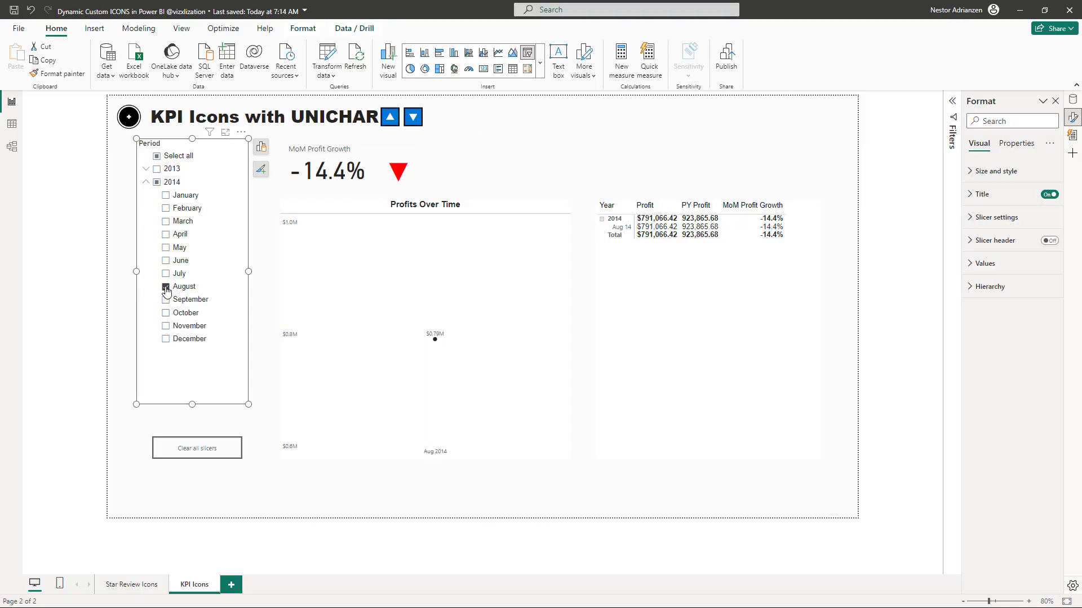
{"action": "left_click", "coordinate": [165, 287]}
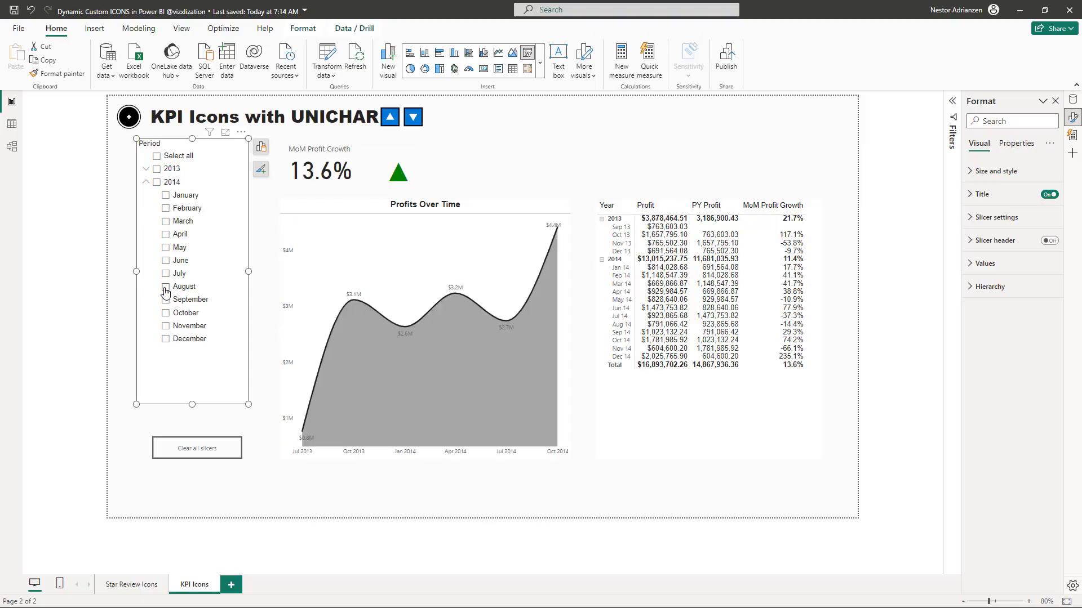
{"action": "left_click", "coordinate": [165, 209]}
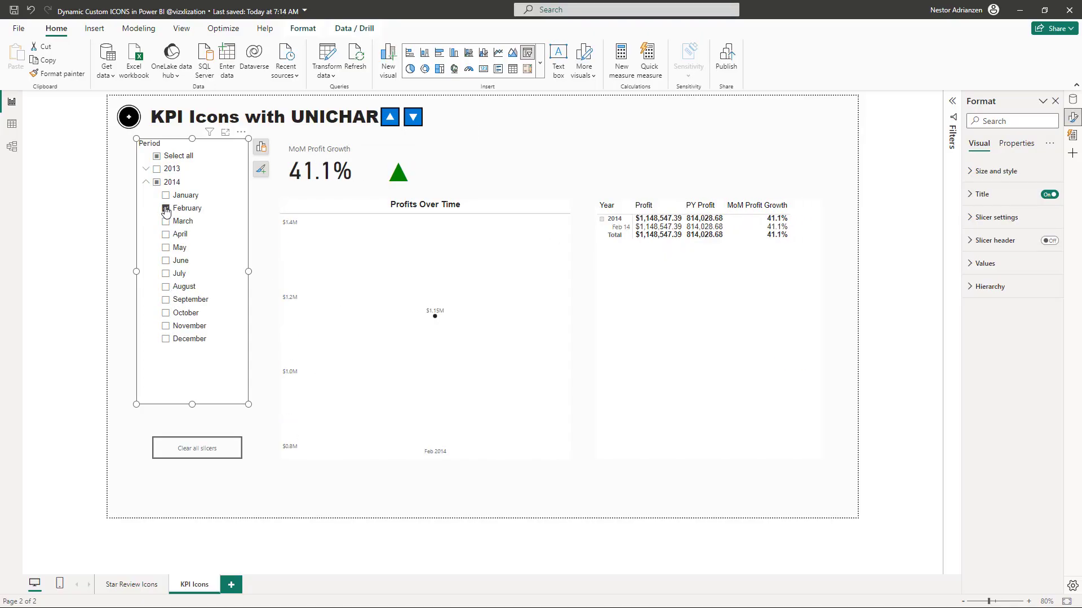
{"action": "left_click", "coordinate": [166, 209]}
{"action": "left_click", "coordinate": [165, 339]}
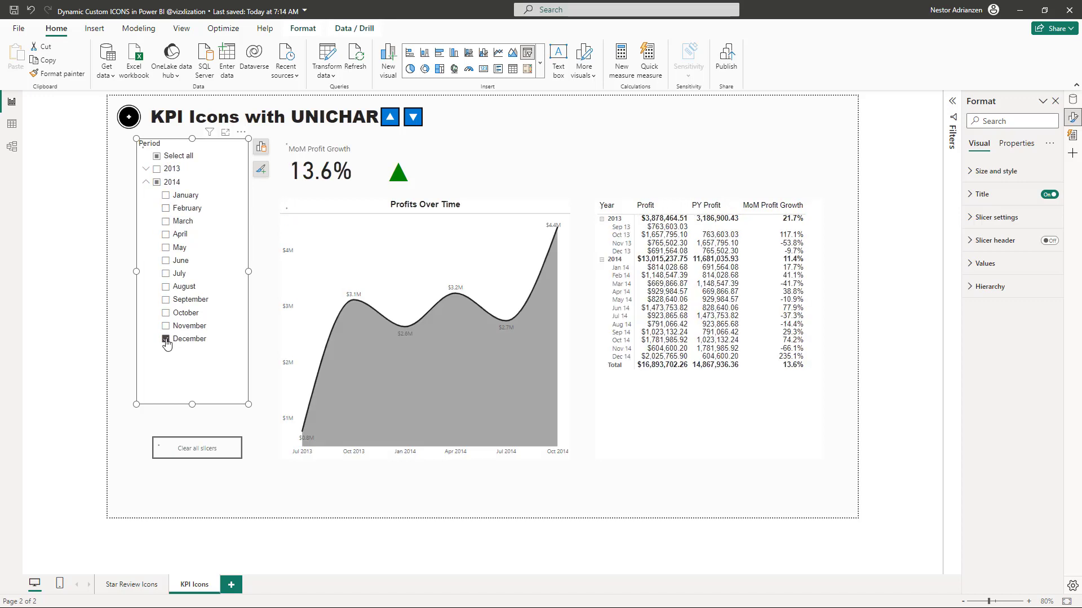
{"action": "left_click", "coordinate": [166, 339]}
{"action": "left_click", "coordinate": [165, 326]}
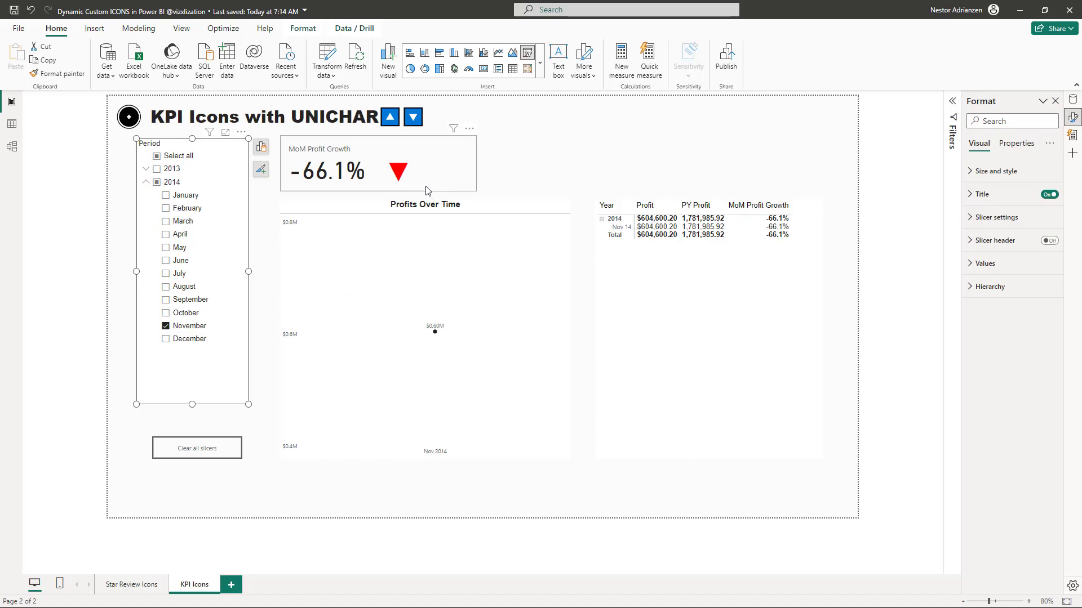
{"action": "left_click", "coordinate": [211, 453], "text": "ctrl"}
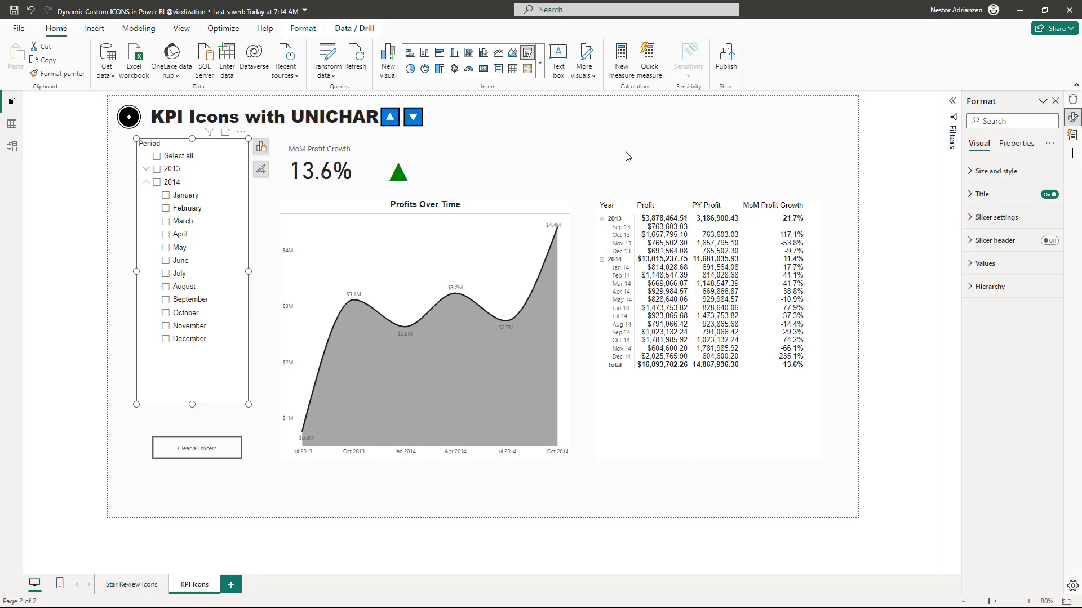